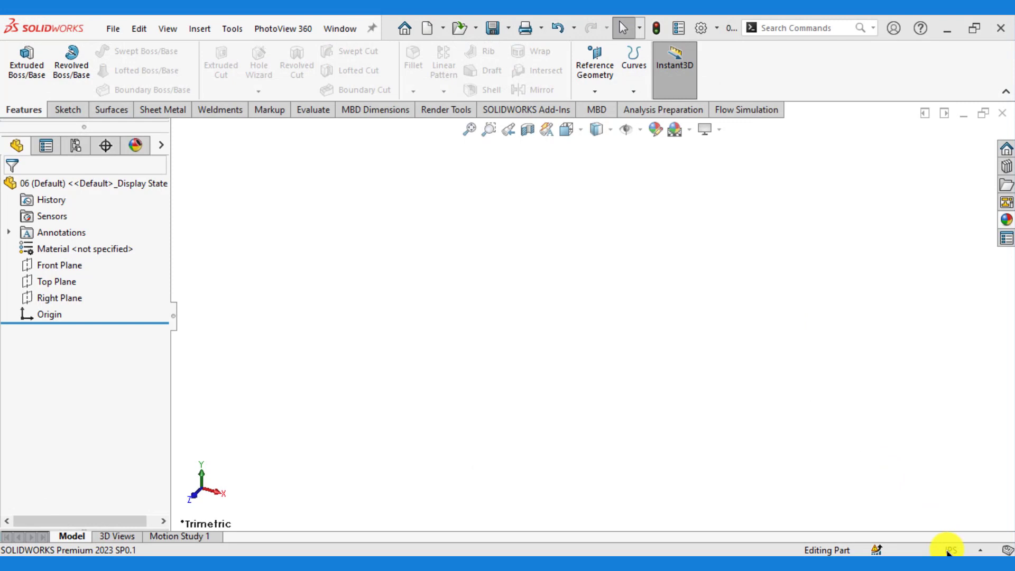
# Switch the part units to MMGS and start a sketch on the Front Plane.
pyautogui.click(949, 551)
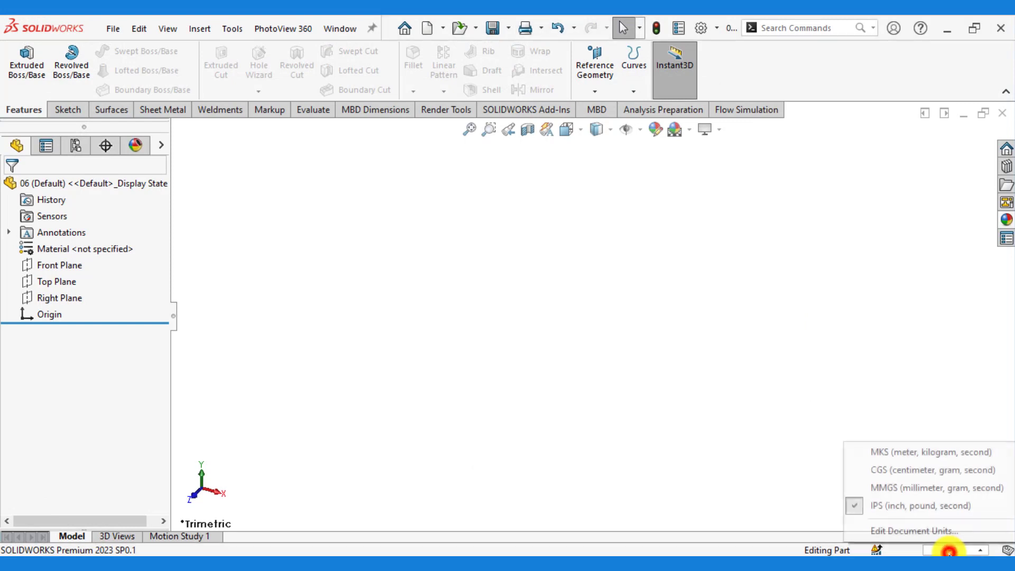
pyautogui.click(897, 485)
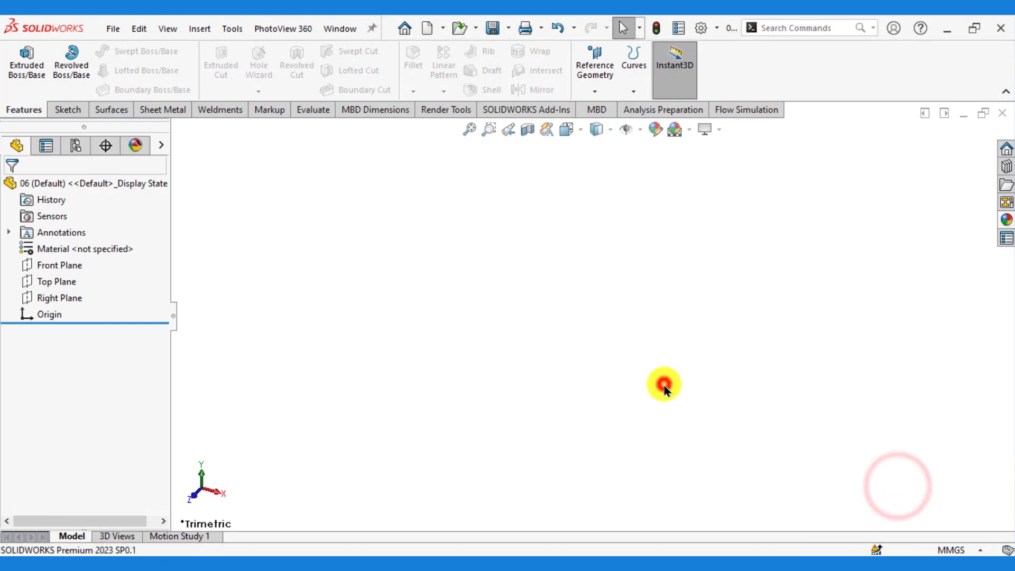
pyautogui.click(42, 266)
pyautogui.click(51, 242)
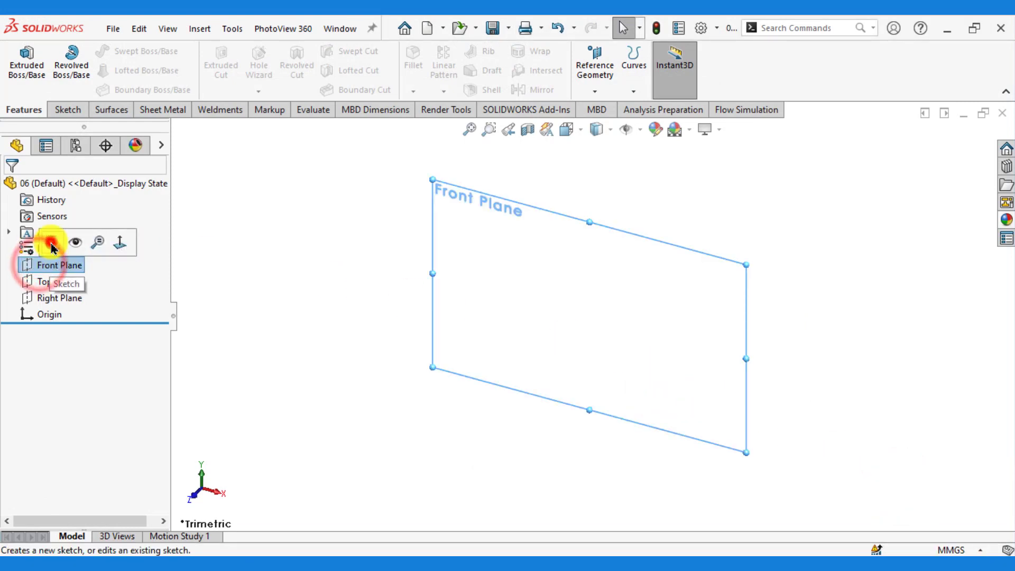
pyautogui.click(253, 319)
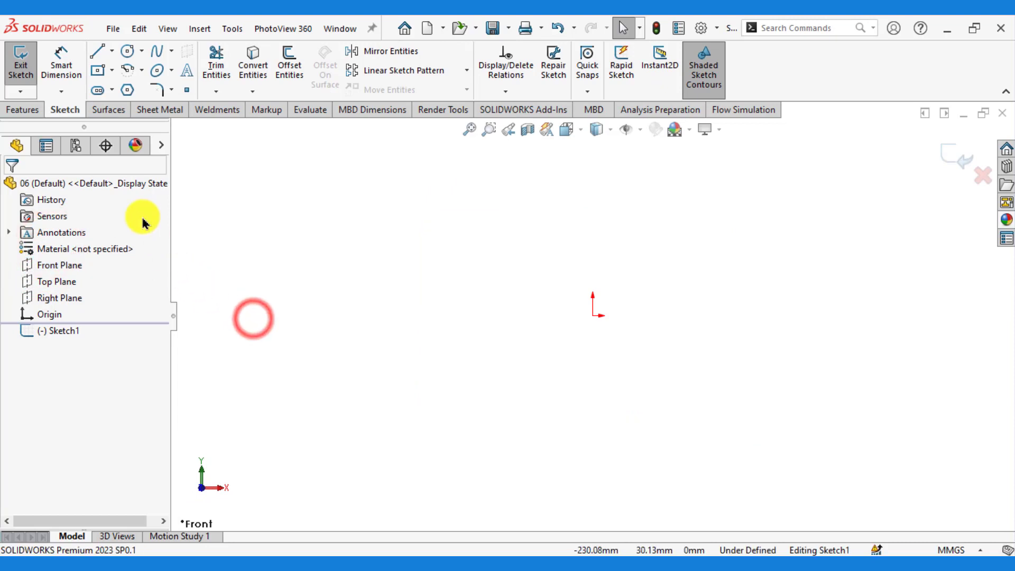
# Draw a vertical centreline rising upward from the origin.
pyautogui.click(111, 51)
pyautogui.click(127, 88)
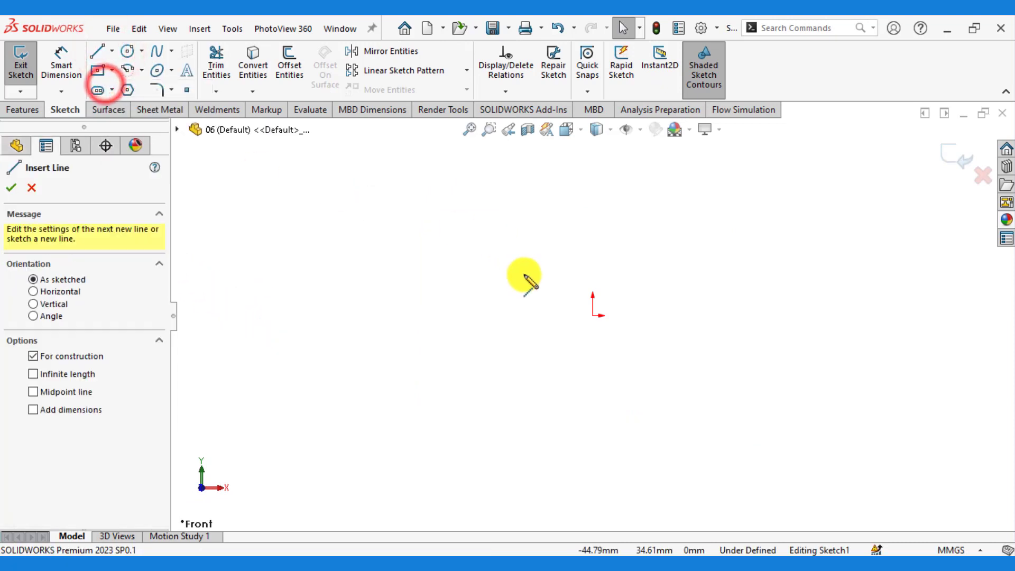
pyautogui.click(593, 317)
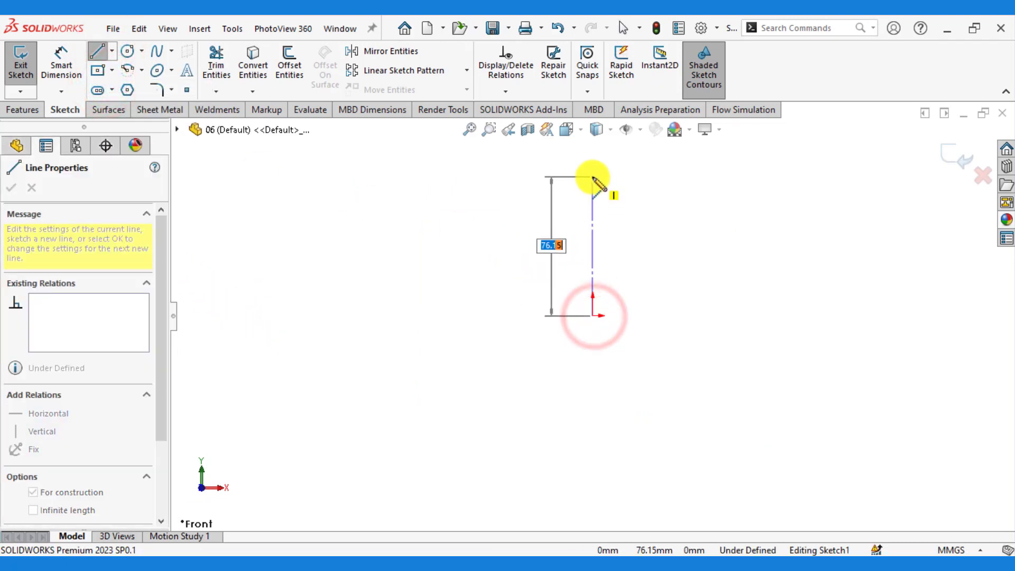
pyautogui.click(594, 179)
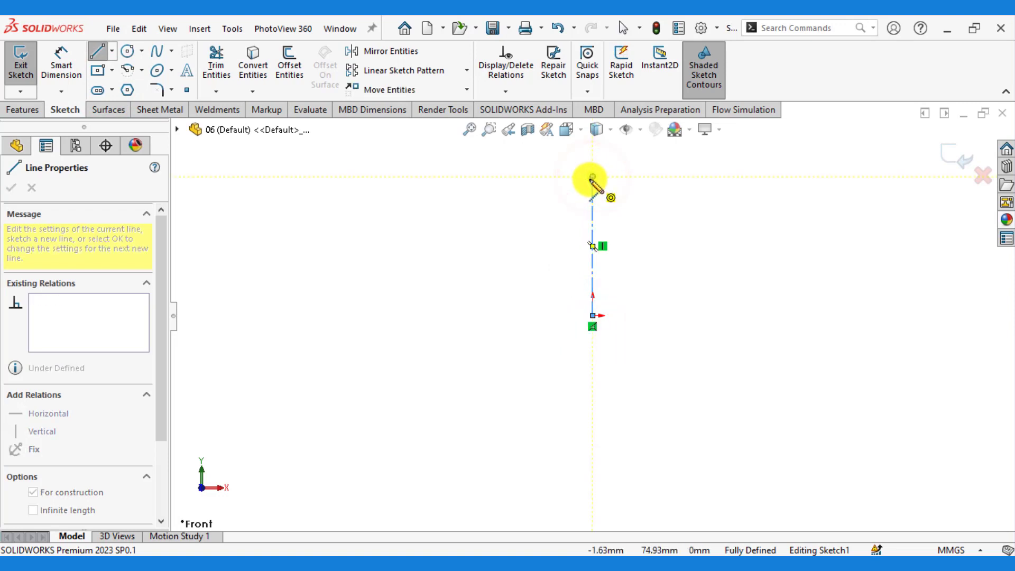
pyautogui.press('Escape')
pyautogui.scroll(-1, 634, 222)
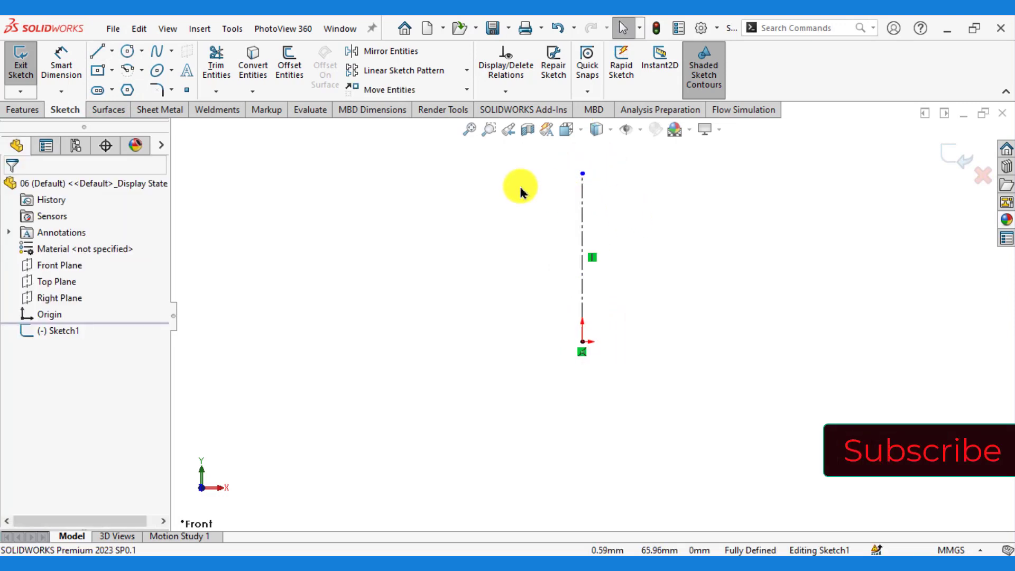
# Draw a closed ten-edge stepped outline beside the centreline, notched at both bottom ends.
pyautogui.click(97, 53)
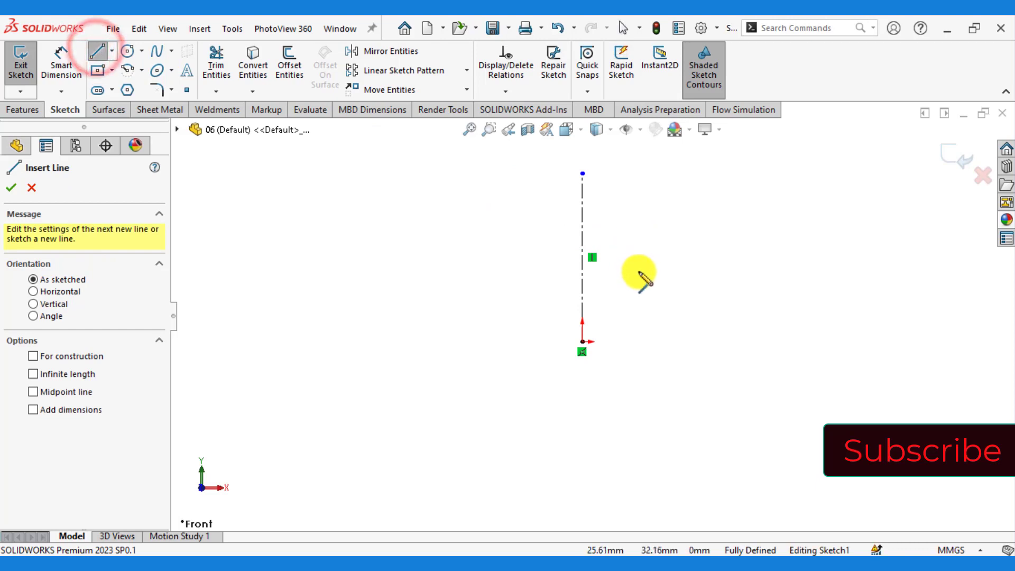
pyautogui.click(632, 243)
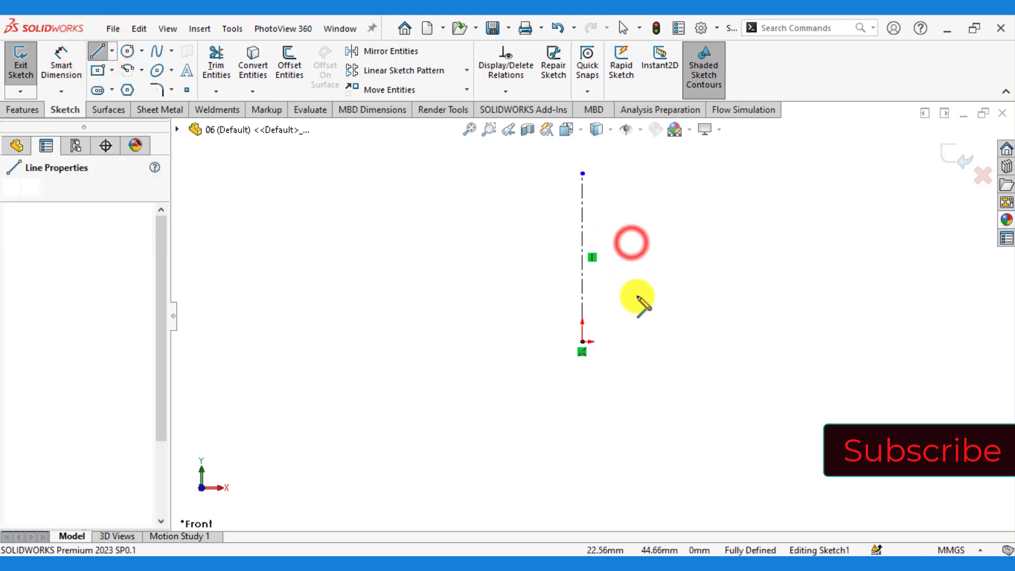
pyautogui.click(632, 323)
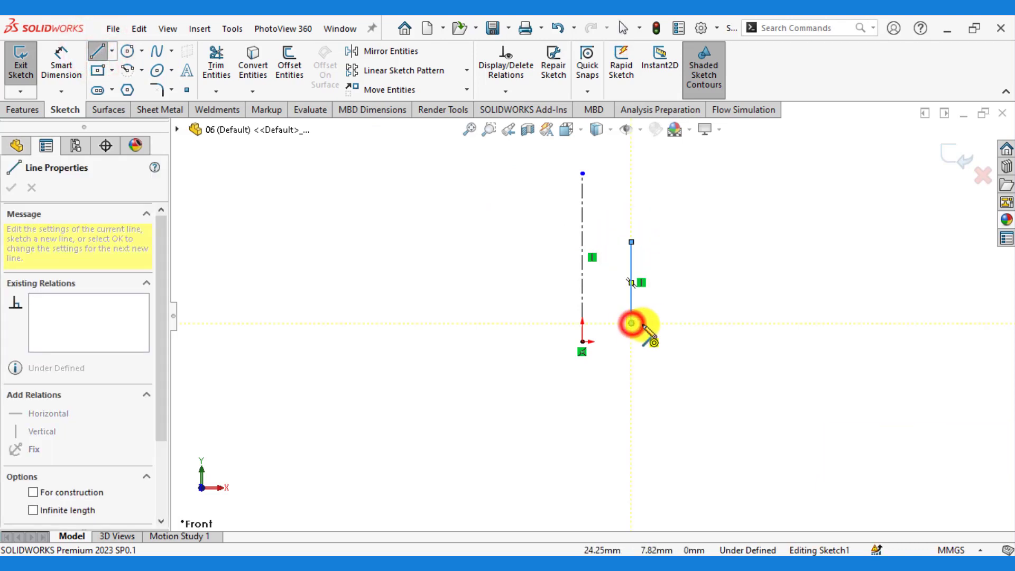
pyautogui.click(667, 322)
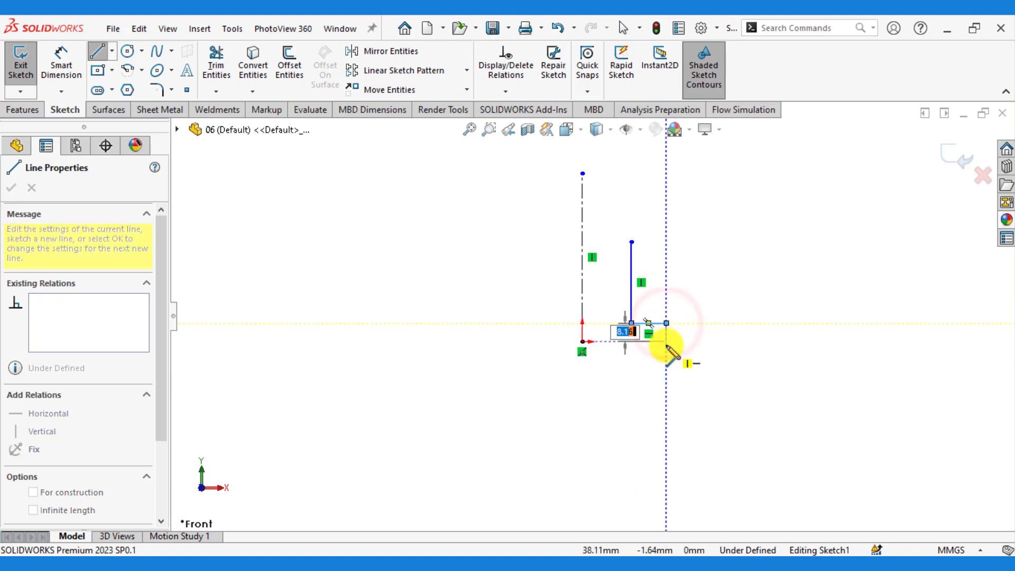
pyautogui.click(666, 341)
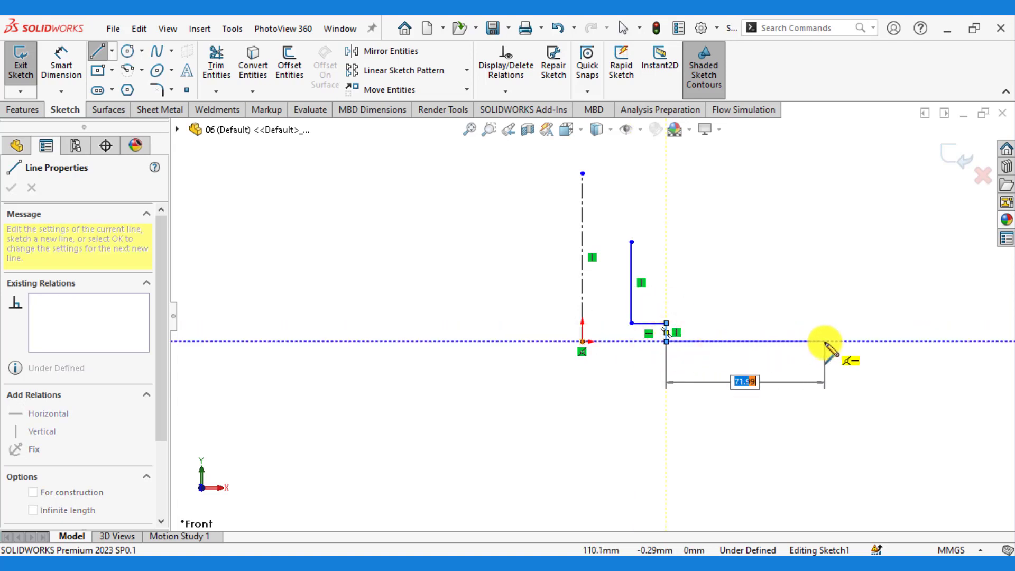
pyautogui.click(826, 342)
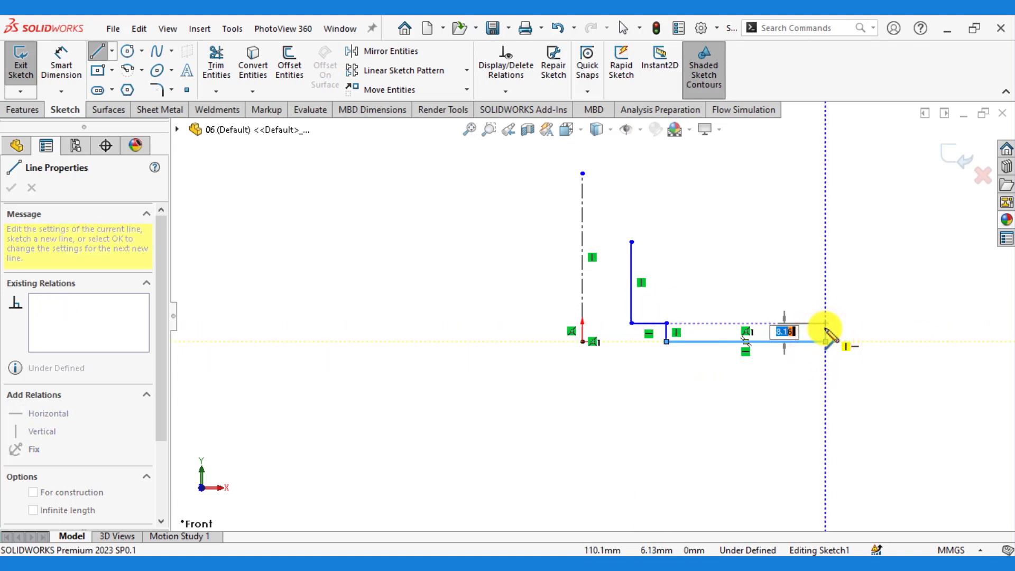
pyautogui.click(826, 323)
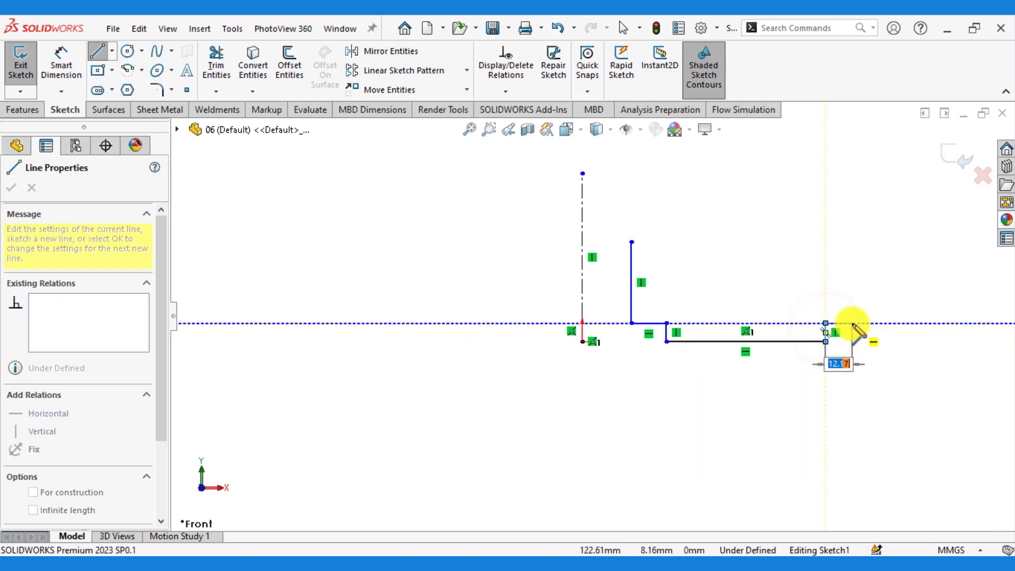
pyautogui.click(852, 323)
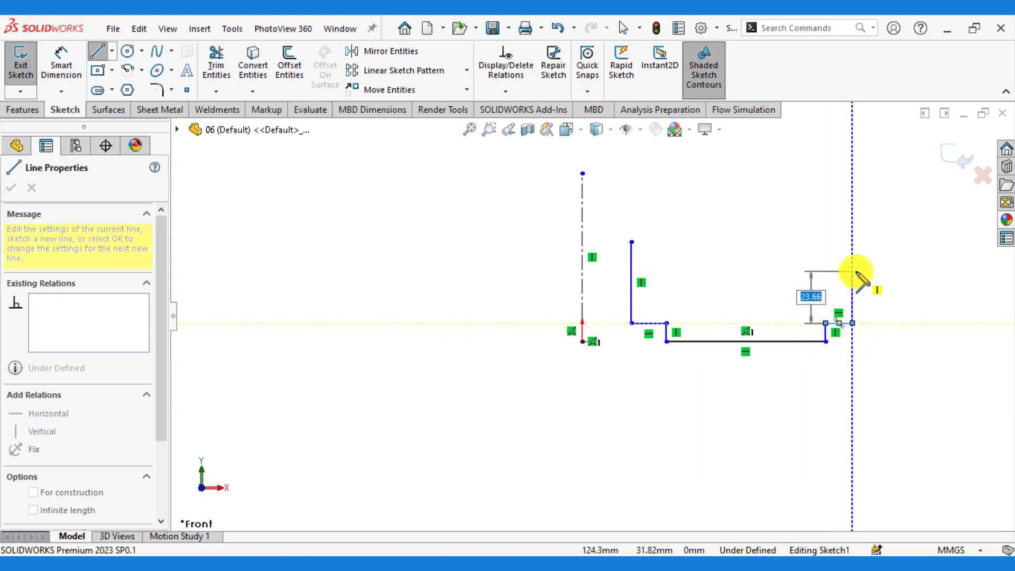
pyautogui.click(853, 271)
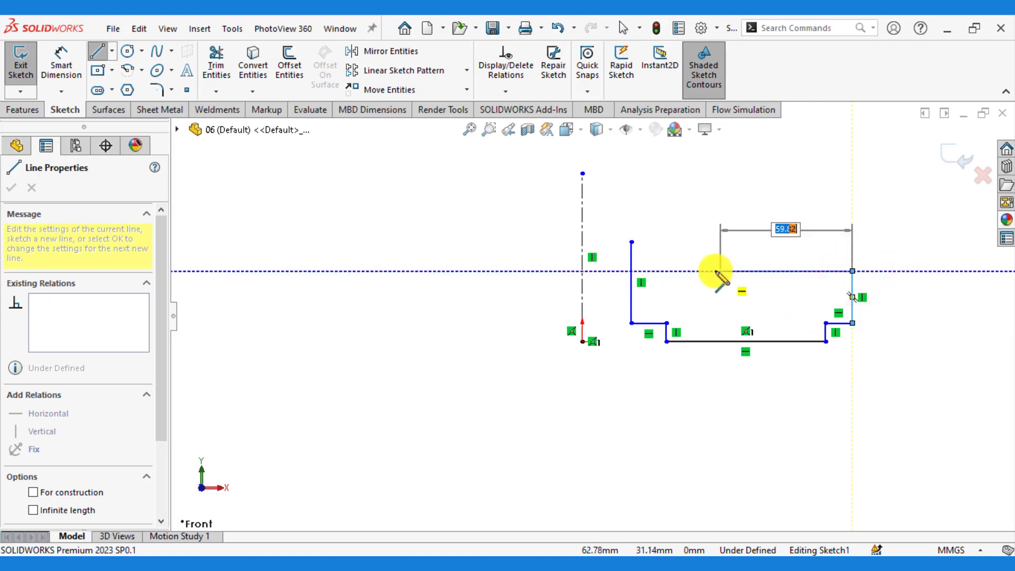
pyautogui.click(766, 271)
pyautogui.click(765, 242)
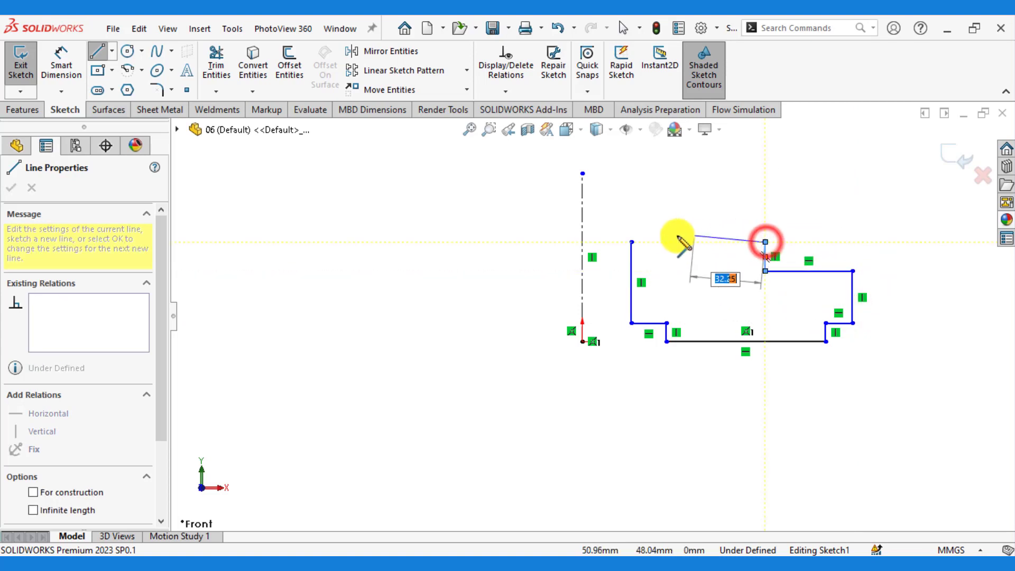
pyautogui.click(631, 241)
pyautogui.press('Escape')
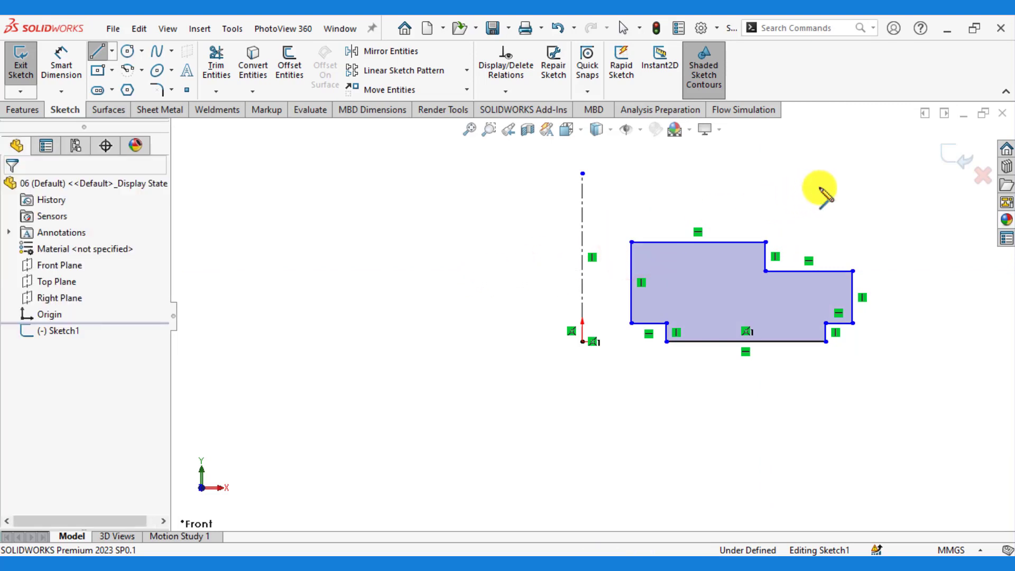
pyautogui.scroll(-2, 820, 195)
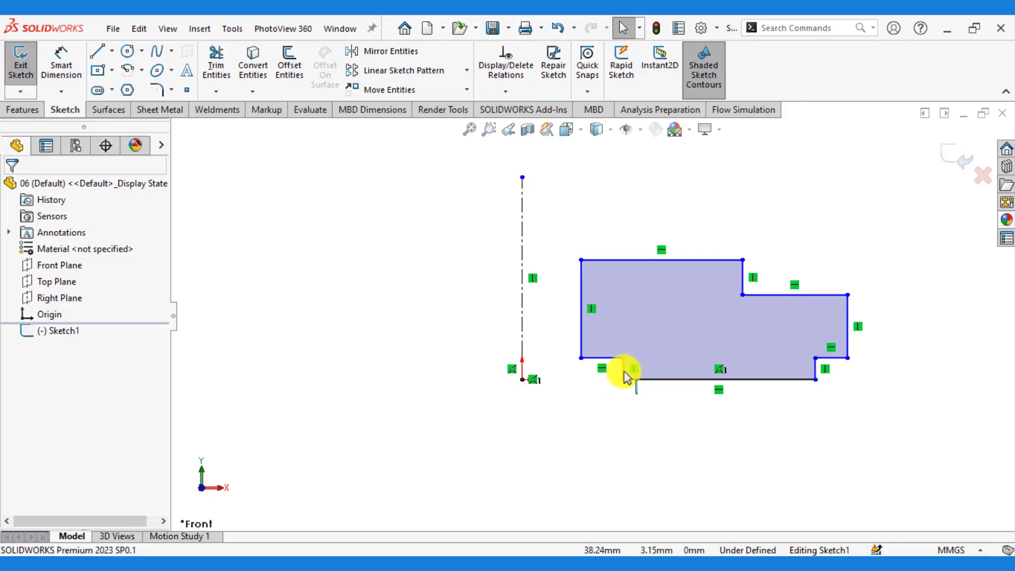
# Add an Equal relation between the left and right notch vertical lines.
pyautogui.click(624, 370)
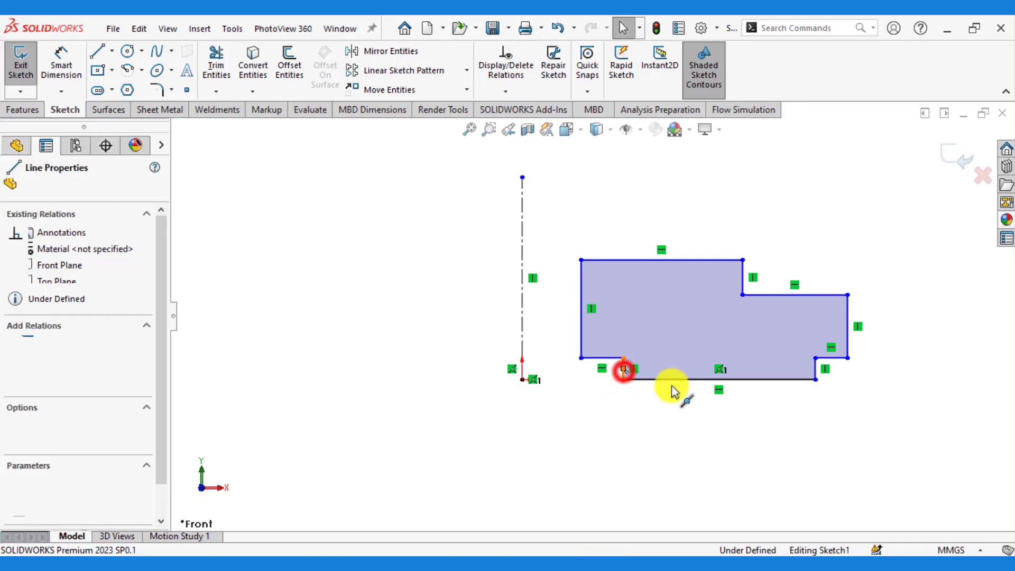
pyautogui.keyDown('ctrl'); pyautogui.click(820, 365); pyautogui.keyUp('ctrl')
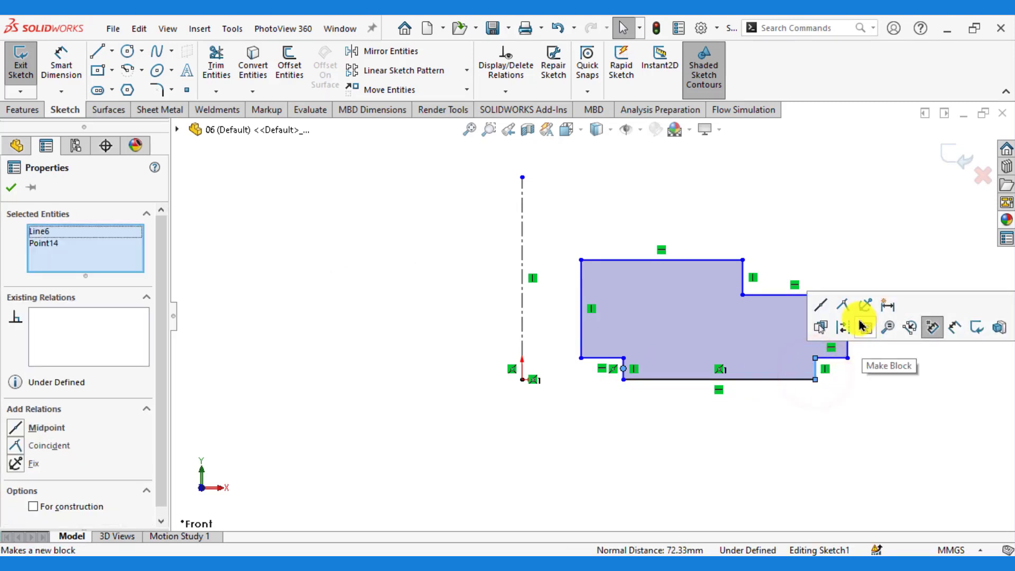
pyautogui.click(695, 437)
pyautogui.scroll(-2, 782, 380)
pyautogui.scroll(-2, 782, 380)
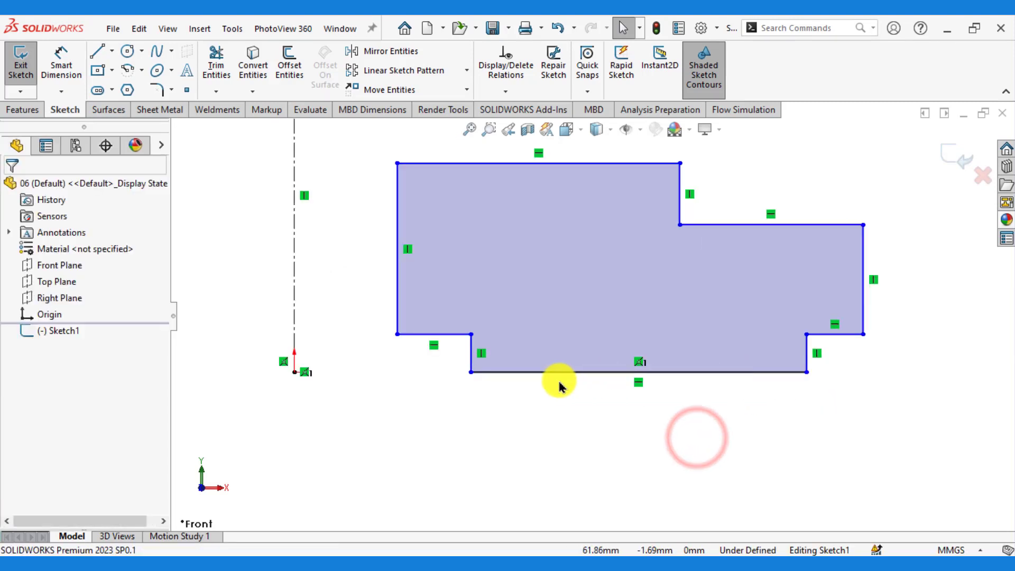
pyautogui.click(472, 363)
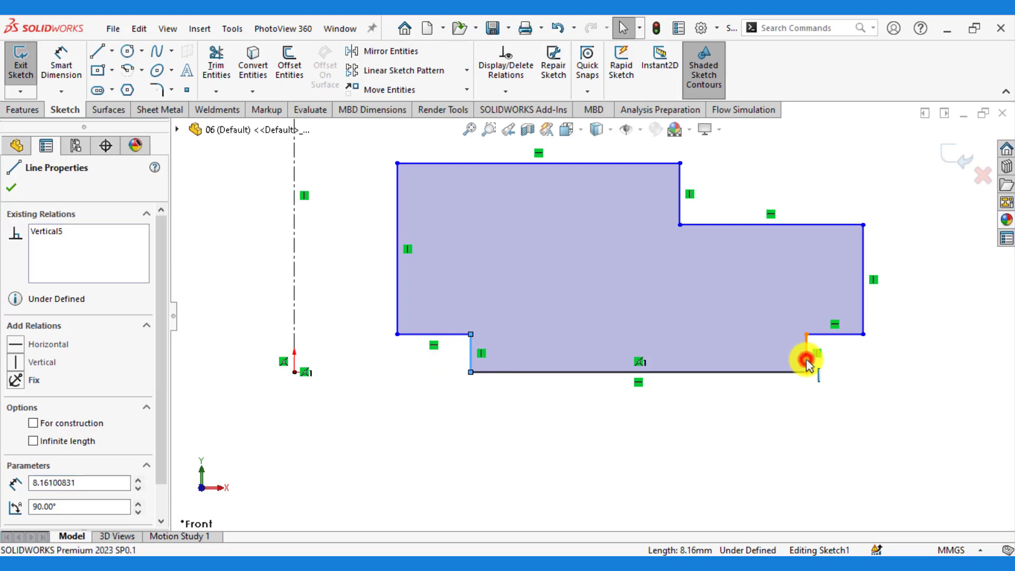
pyautogui.keyDown('ctrl'); pyautogui.click(807, 364); pyautogui.keyUp('ctrl')
pyautogui.click(931, 313)
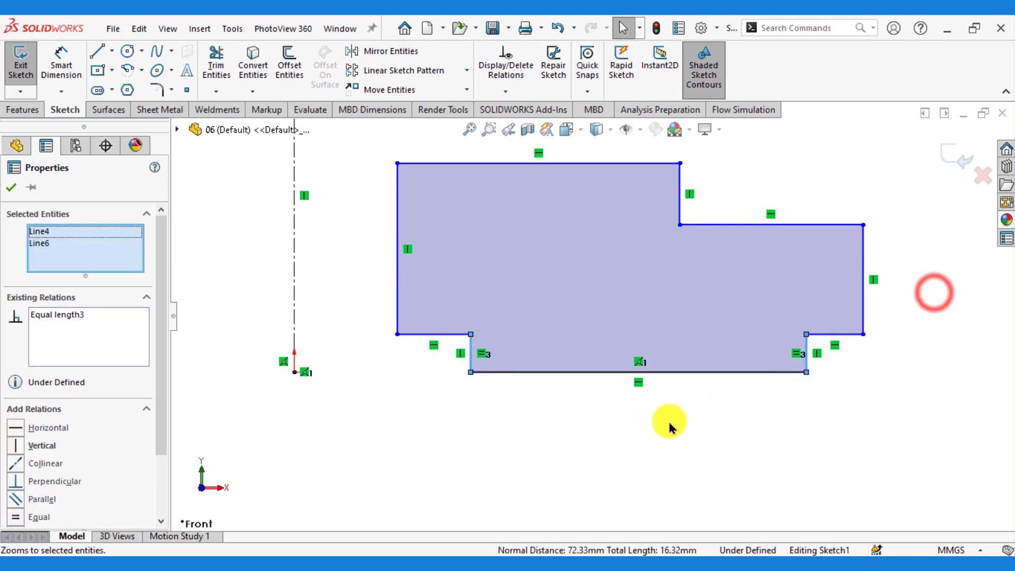
pyautogui.click(668, 426)
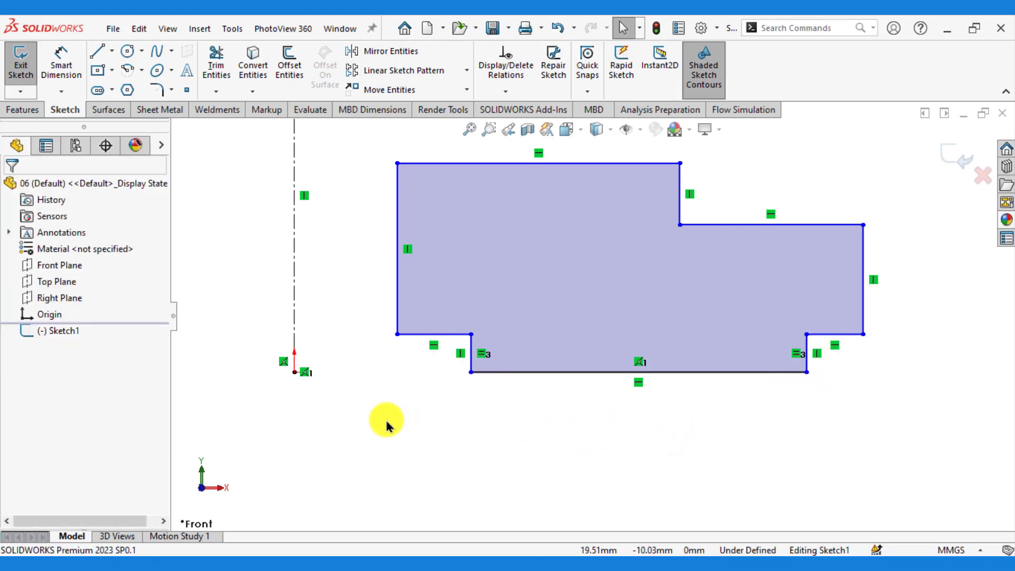
# Dimension the profile 56 mm from the centreline and the doubled bottom-left step 70 mm.
pyautogui.press('z')
pyautogui.press('z')
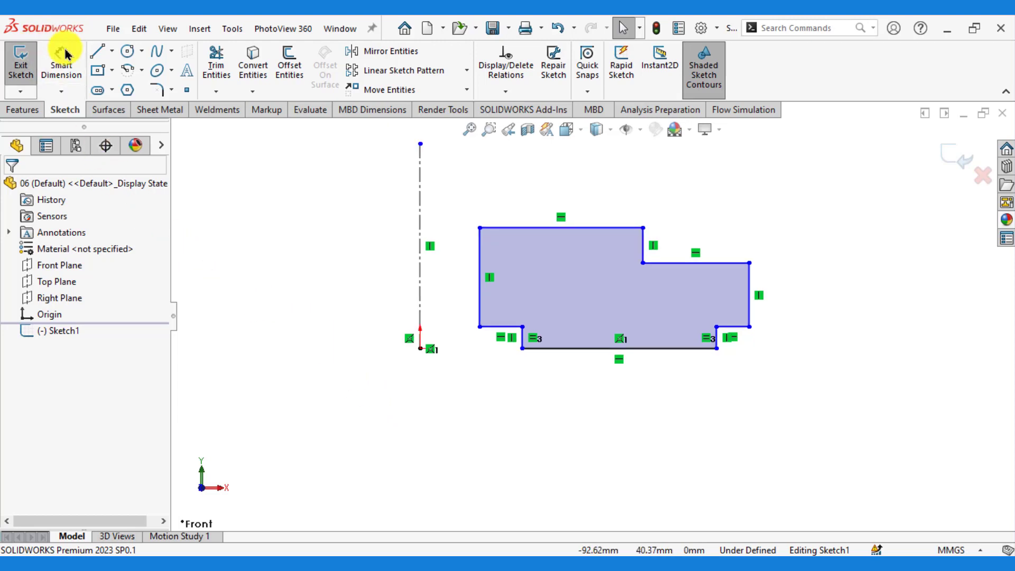
pyautogui.click(61, 61)
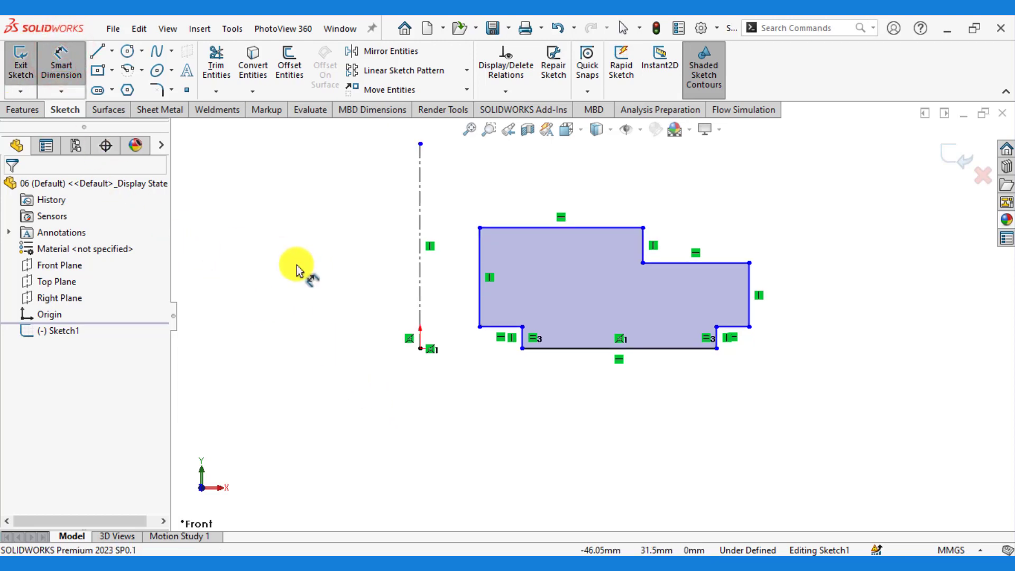
pyautogui.click(478, 295)
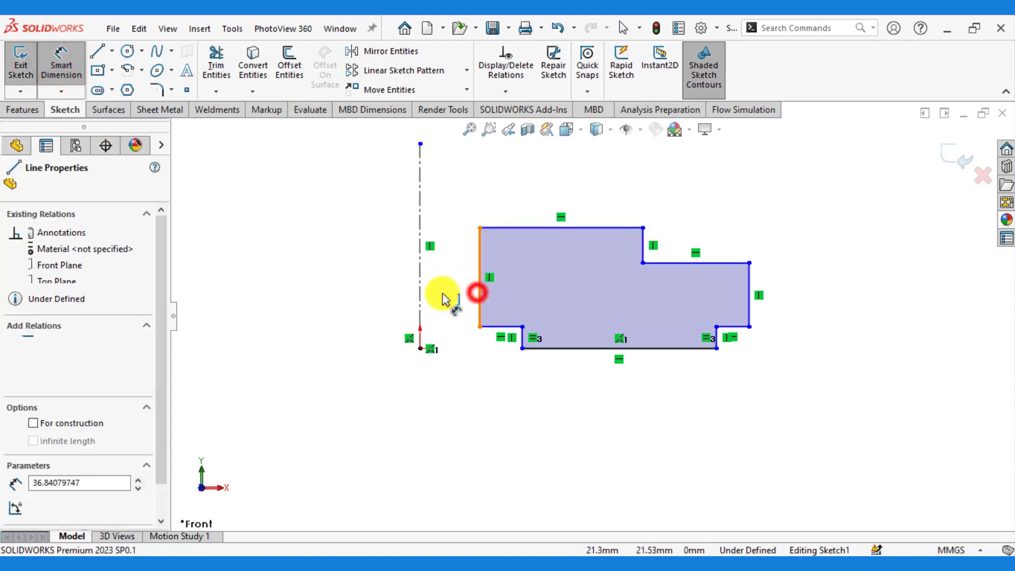
pyautogui.click(421, 297)
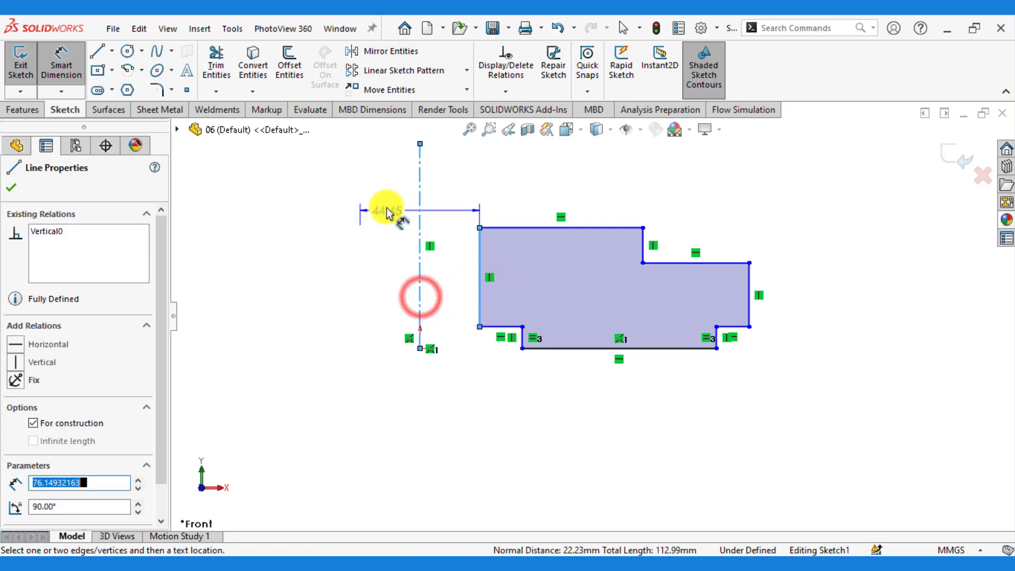
pyautogui.click(387, 201)
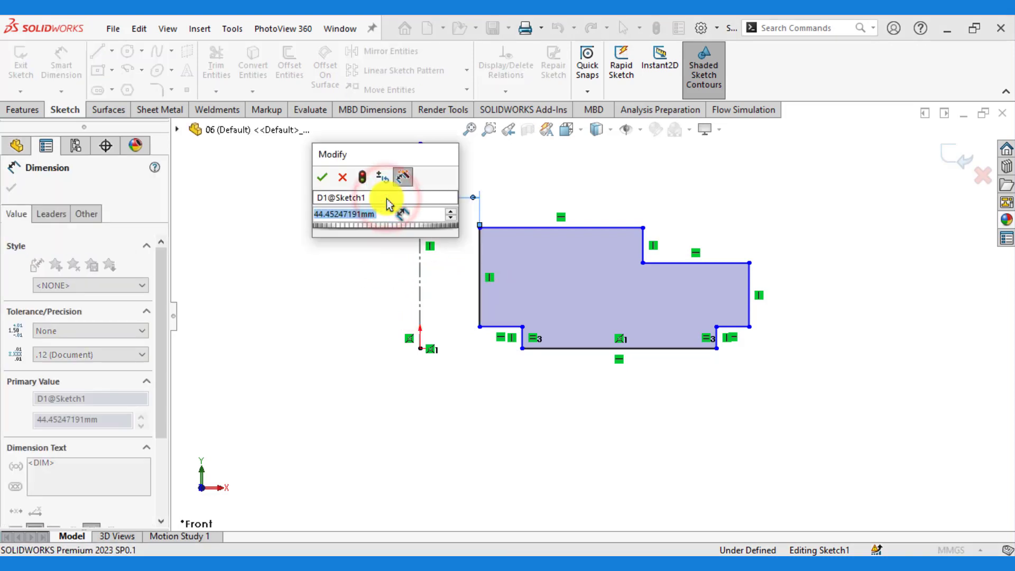
pyautogui.write('56')
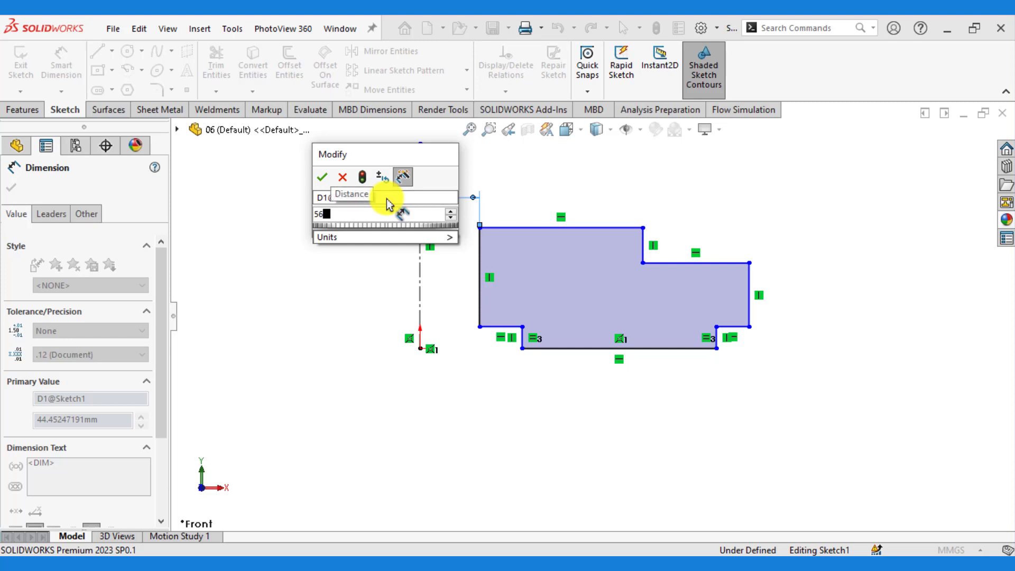
pyautogui.press('Return')
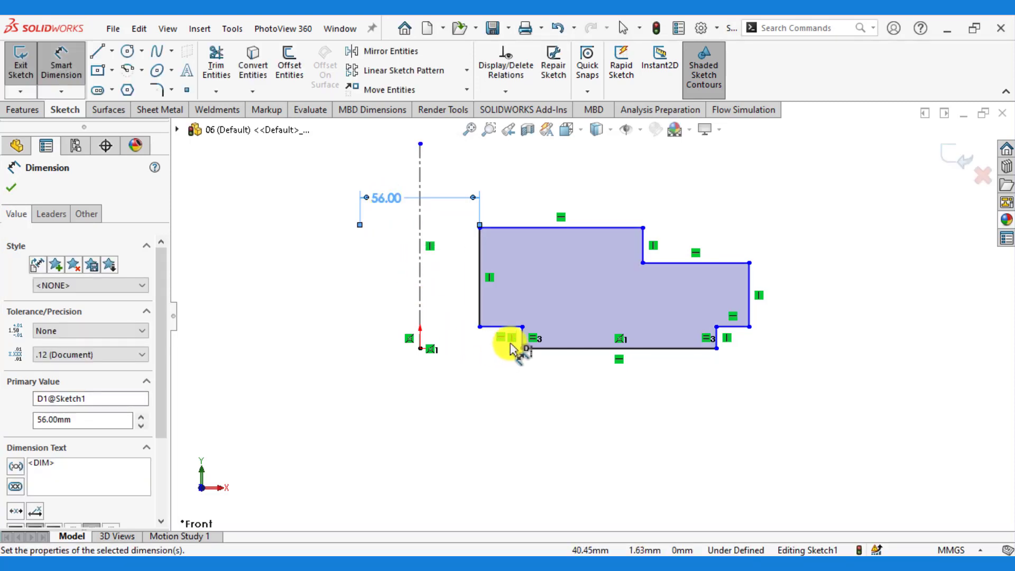
pyautogui.click(521, 342)
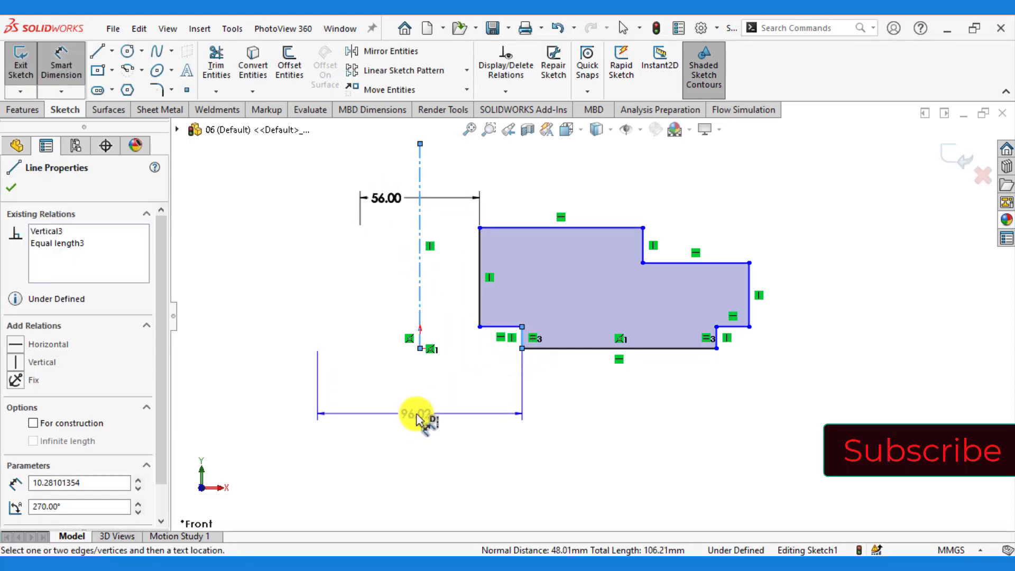
pyautogui.click(417, 415)
pyautogui.write('70')
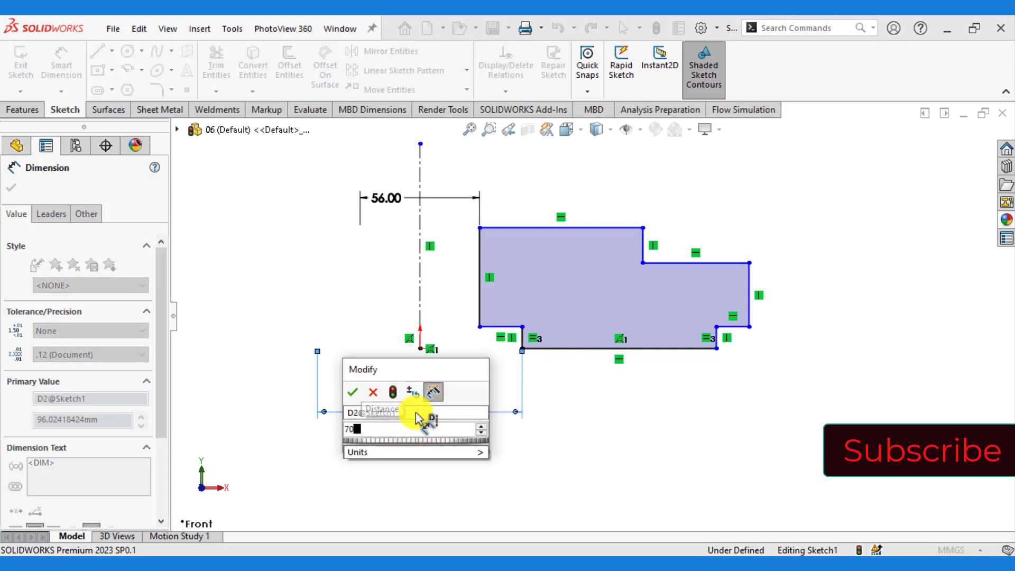
pyautogui.press('Return')
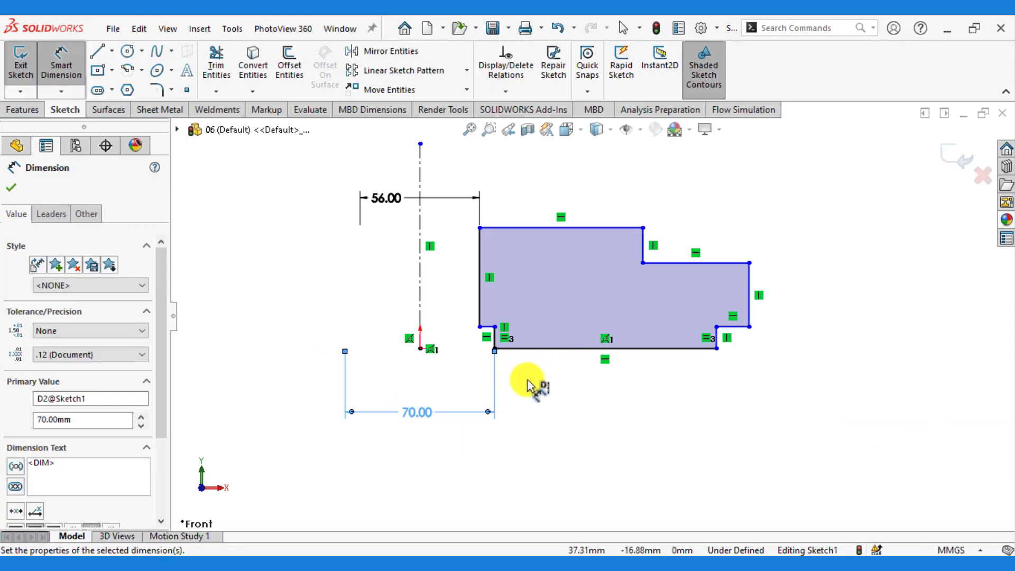
# Add the 290 mm, 330 mm overall and 170 mm upper-step width dimensions.
pyautogui.click(716, 338)
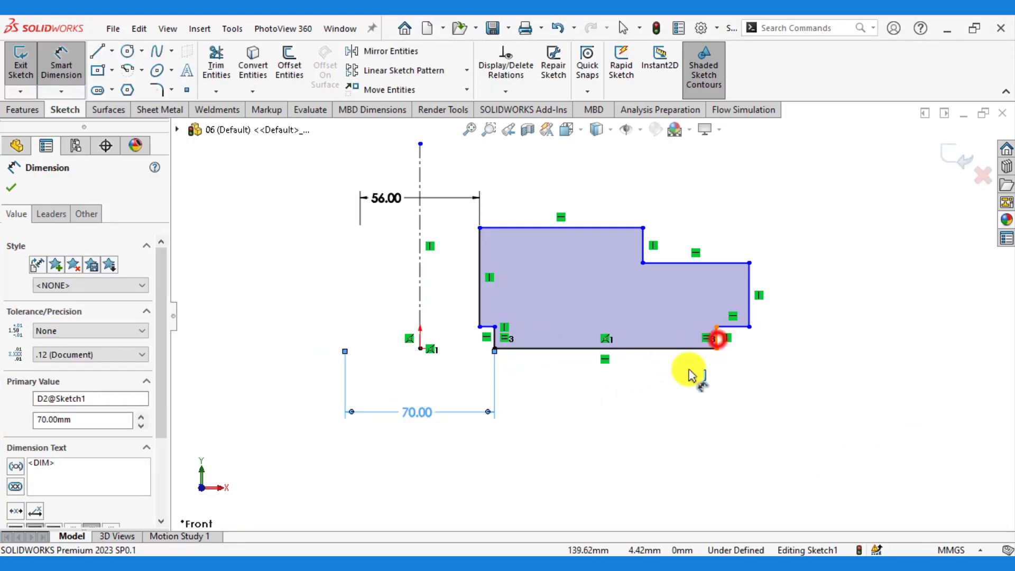
pyautogui.click(494, 447)
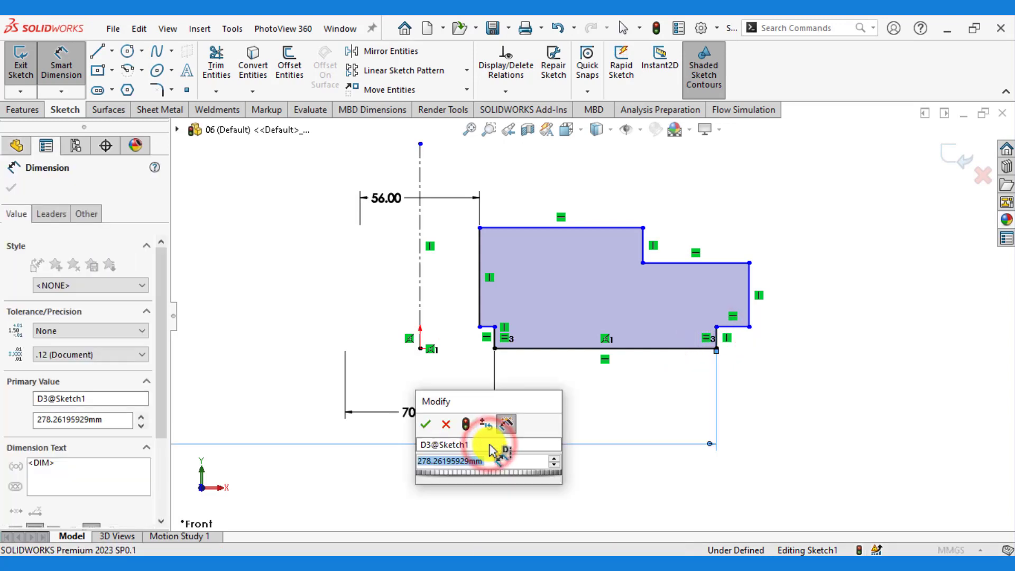
pyautogui.write('290')
pyautogui.press('Return')
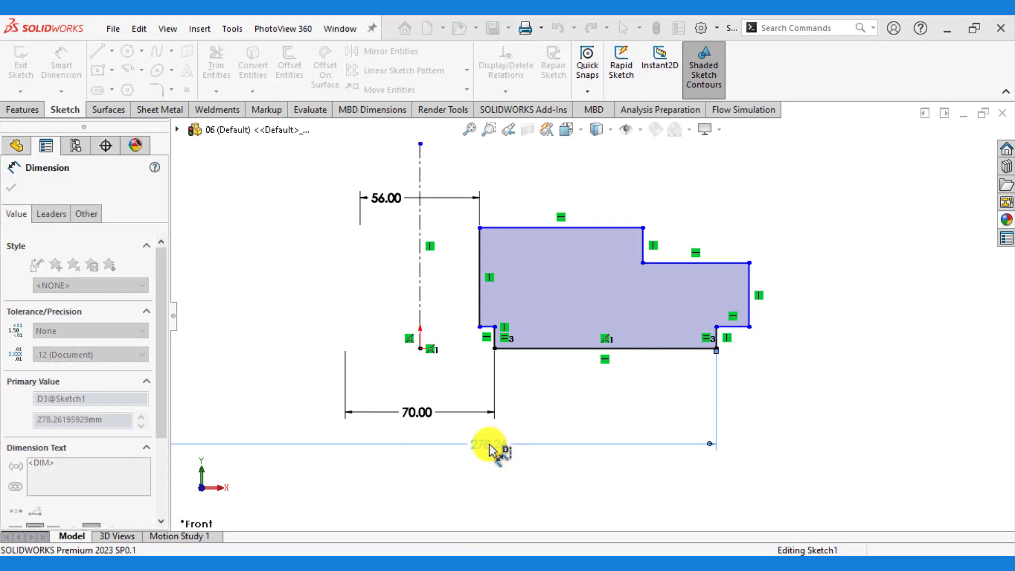
pyautogui.click(749, 306)
pyautogui.click(513, 486)
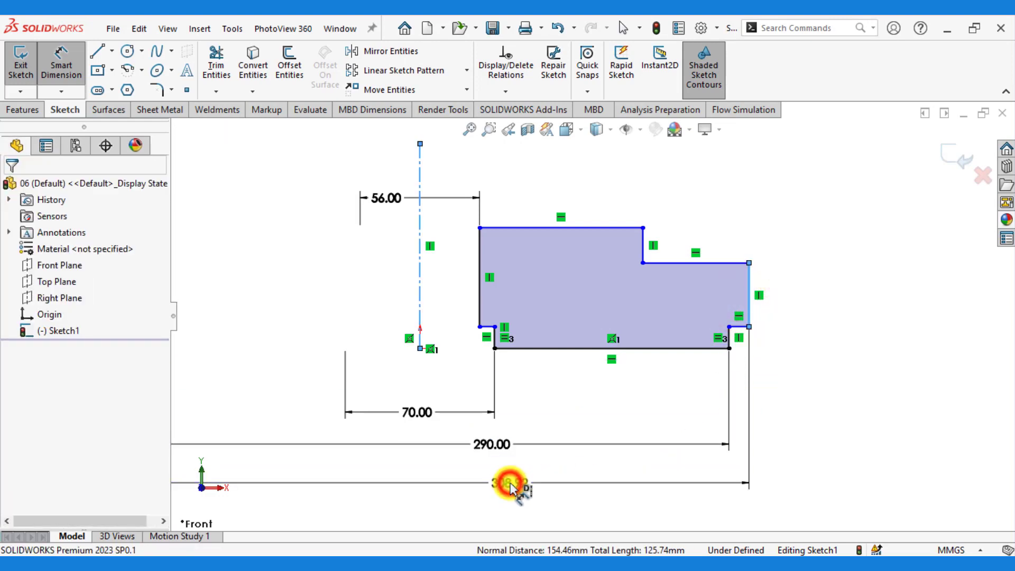
pyautogui.write('330')
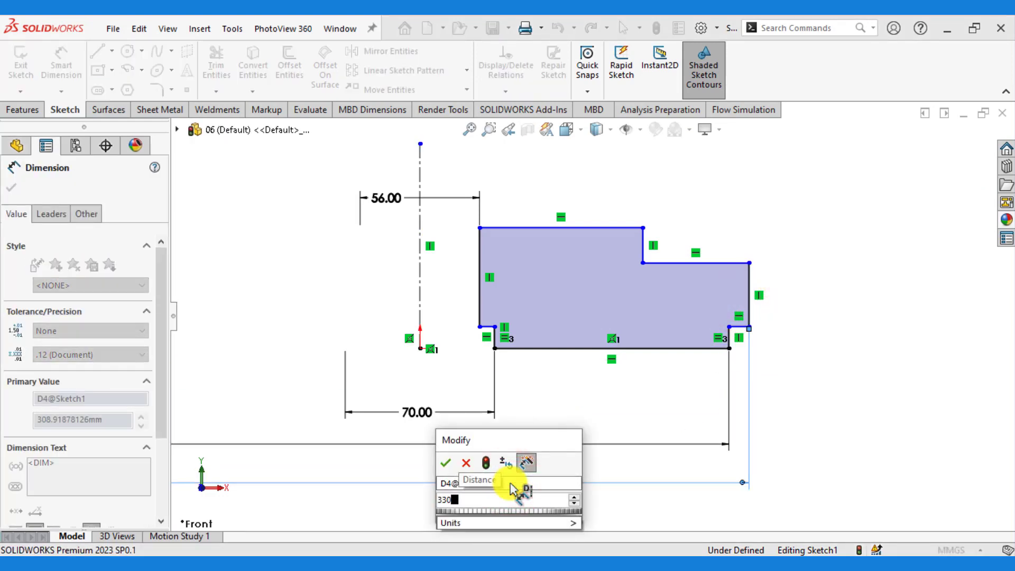
pyautogui.press('Return')
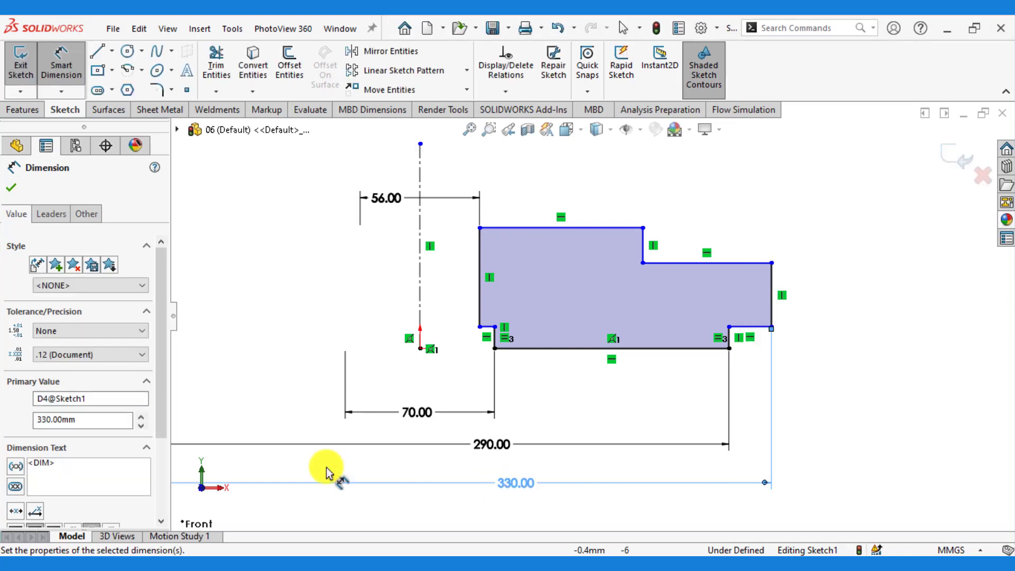
pyautogui.click(643, 246)
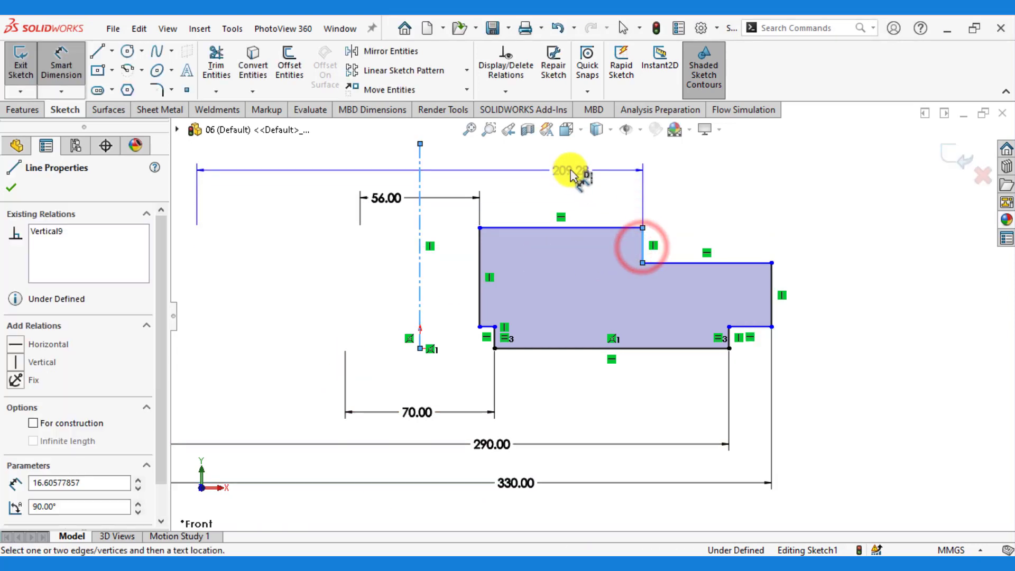
pyautogui.click(570, 168)
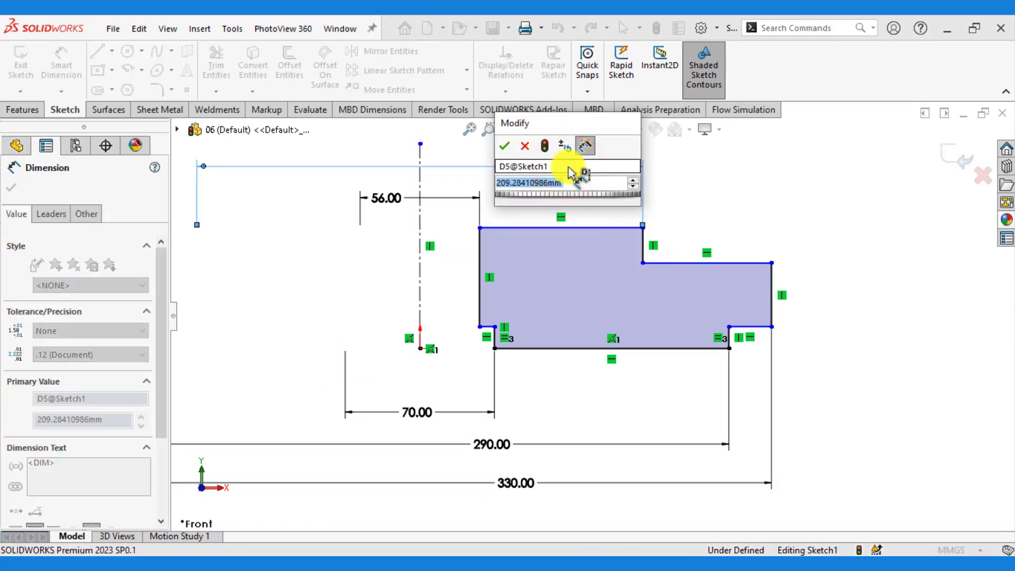
pyautogui.write('170')
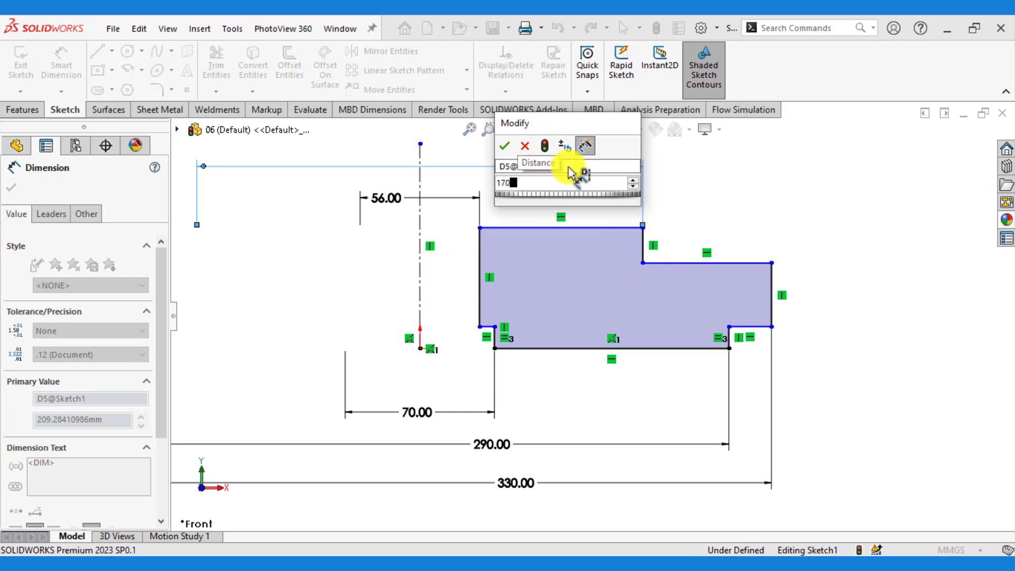
pyautogui.press('Return')
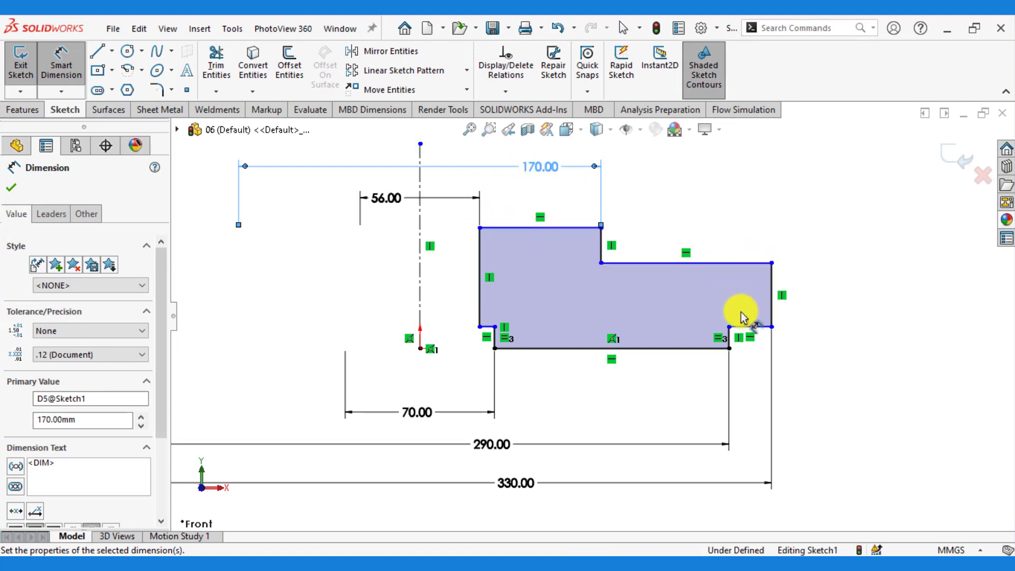
# Dimension the left edge height to 55 mm and the short bottom-left line to 6 mm.
pyautogui.click(479, 292)
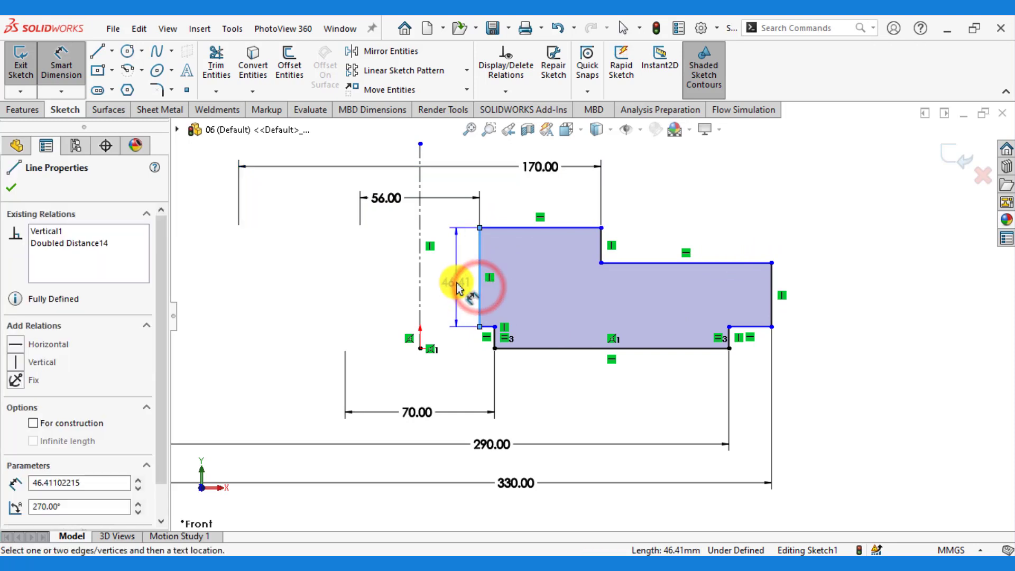
pyautogui.click(450, 284)
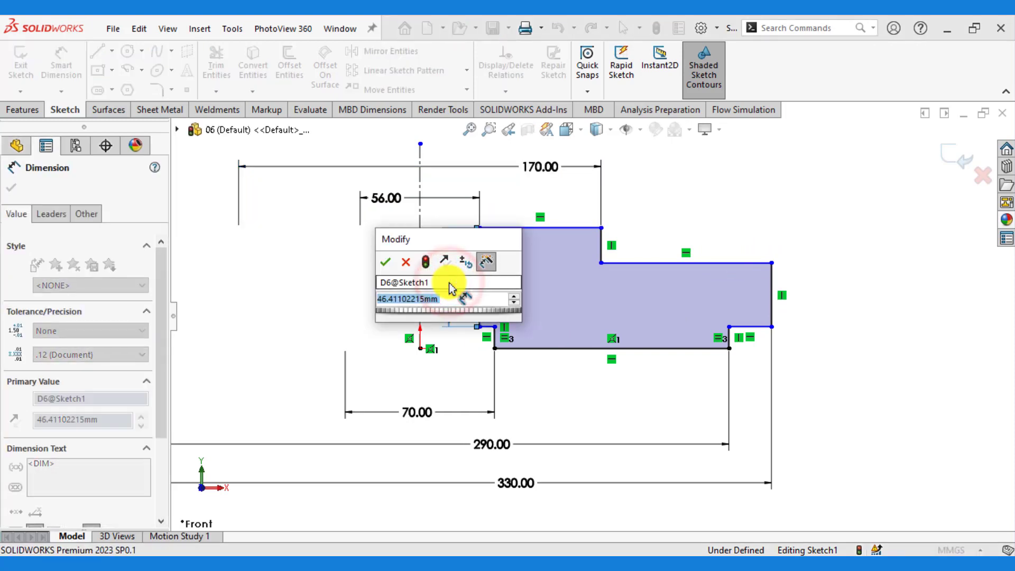
pyautogui.write('55')
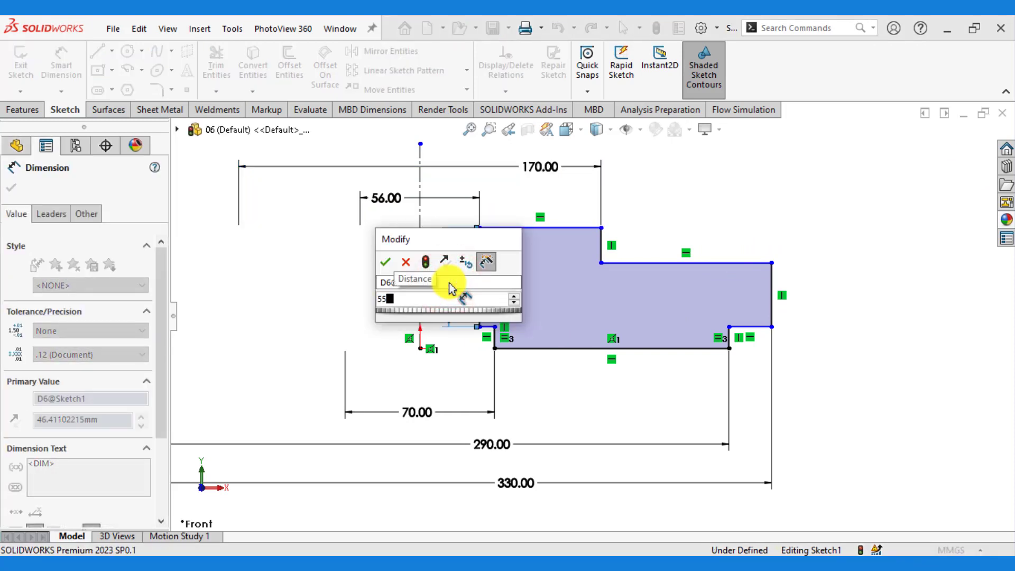
pyautogui.press('Return')
pyautogui.scroll(-1, 471, 339)
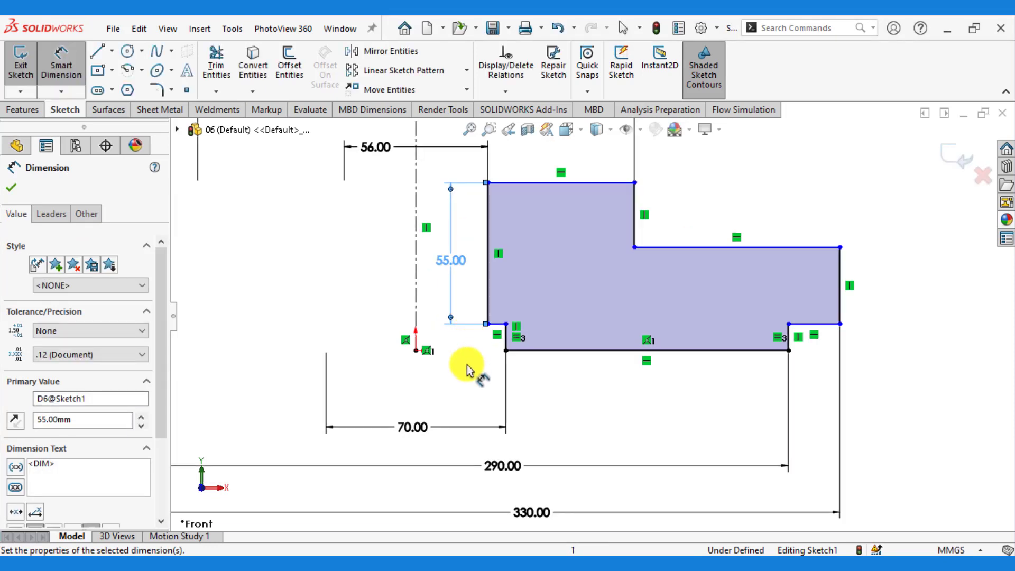
pyautogui.click(505, 343)
pyautogui.click(555, 378)
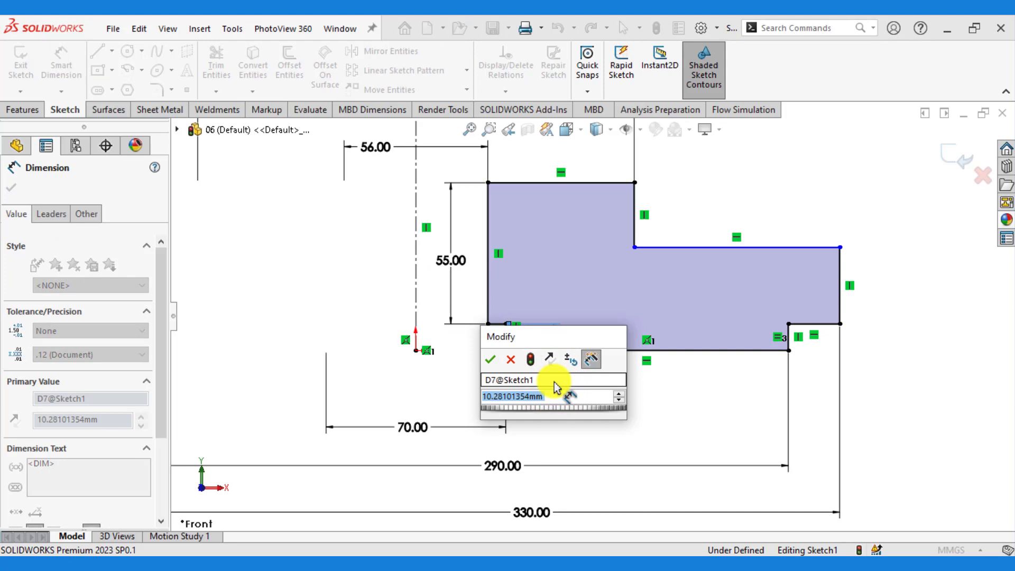
pyautogui.write('6')
pyautogui.press('Return')
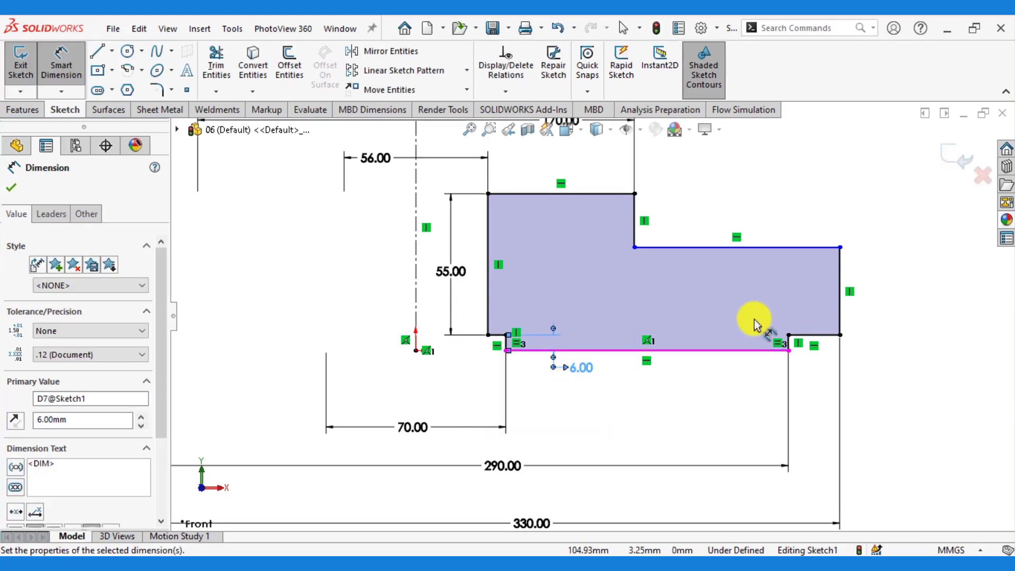
# Set the right edge height to 16 mm and exit the fully defined sketch.
pyautogui.scroll(2, 809, 320)
pyautogui.scroll(1, 841, 324)
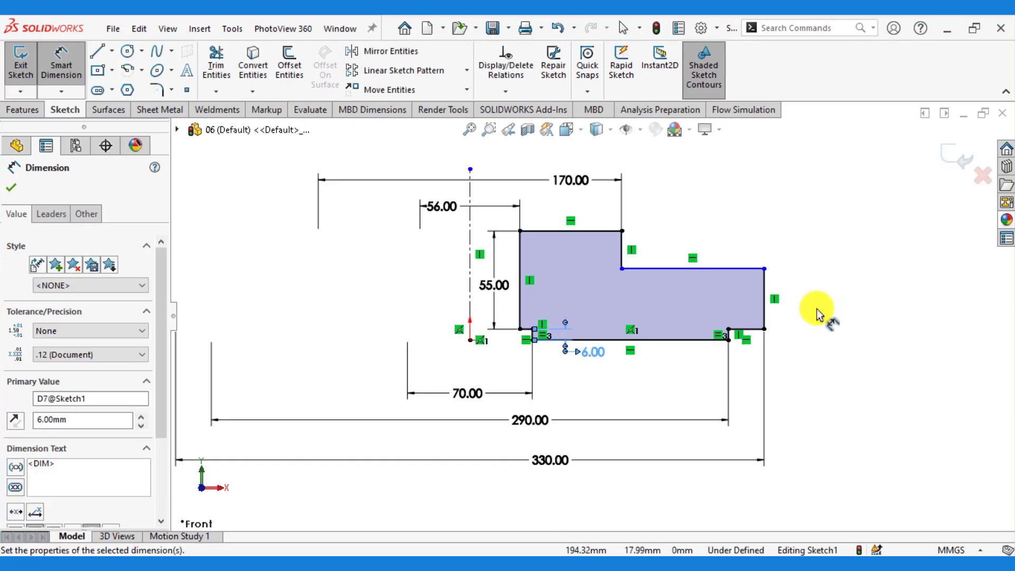
pyautogui.scroll(-1, 817, 315)
pyautogui.click(745, 317)
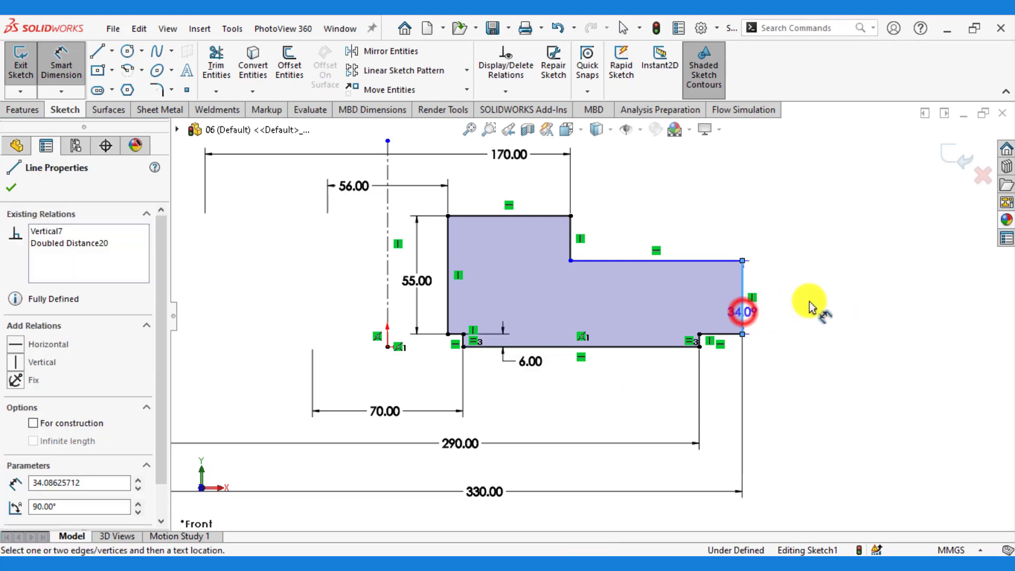
pyautogui.click(819, 304)
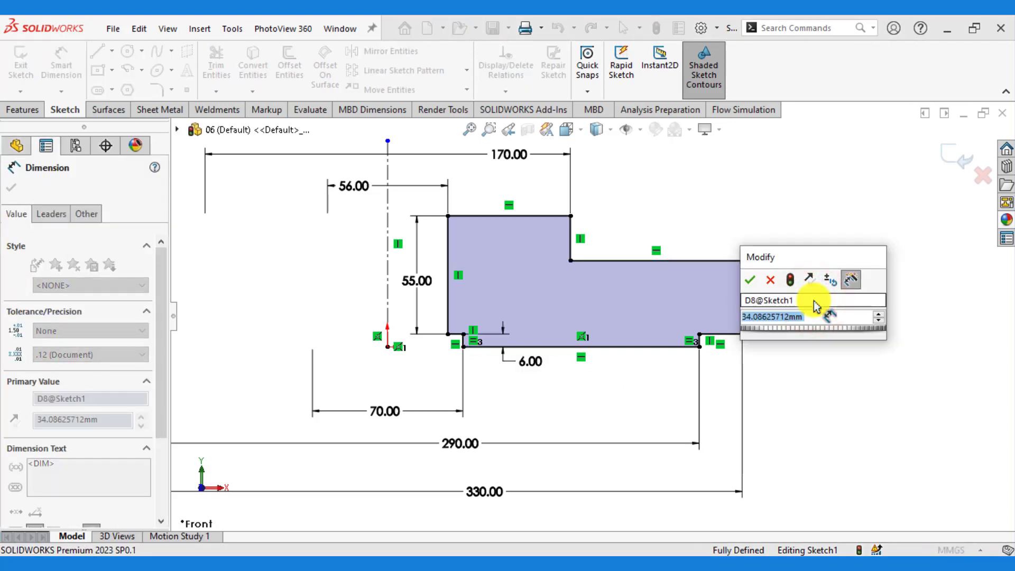
pyautogui.write('16')
pyautogui.press('Return')
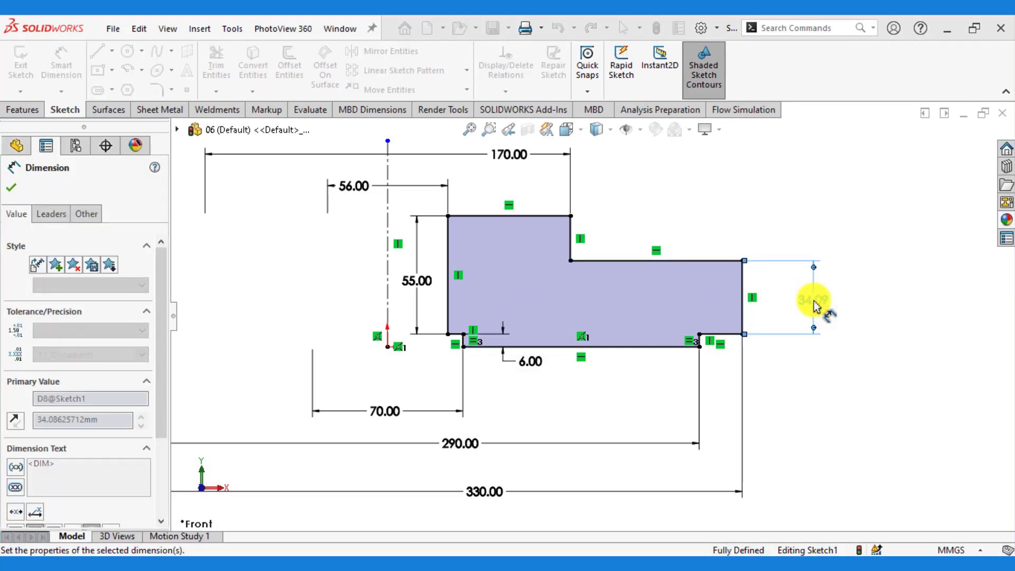
pyautogui.scroll(1, 776, 230)
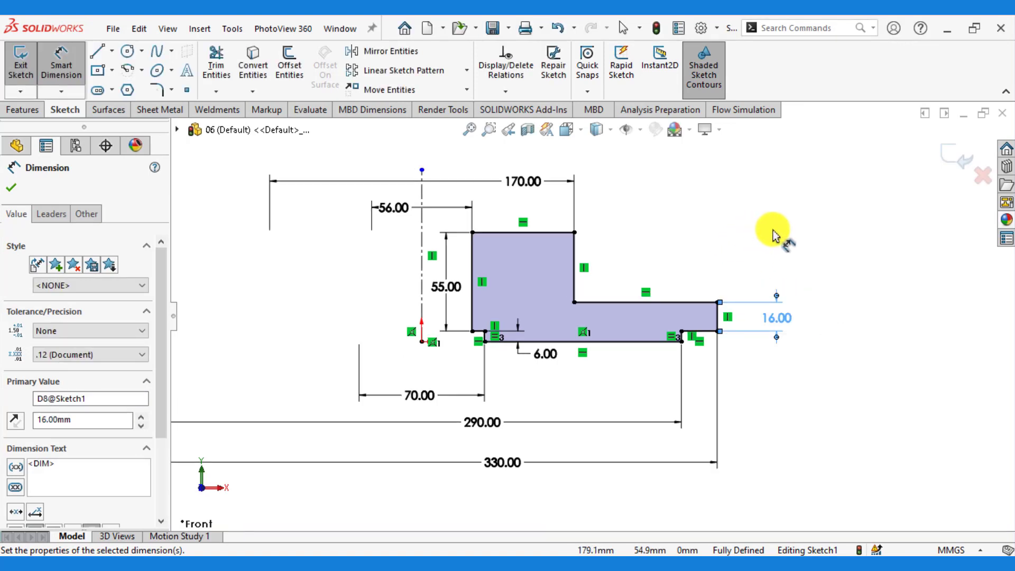
pyautogui.scroll(2, 752, 243)
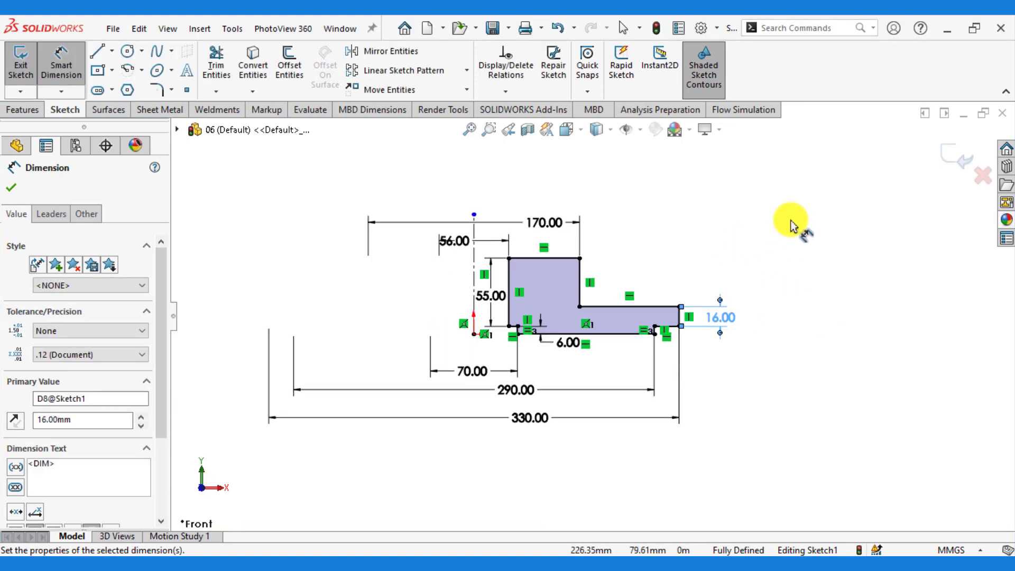
pyautogui.click(950, 157)
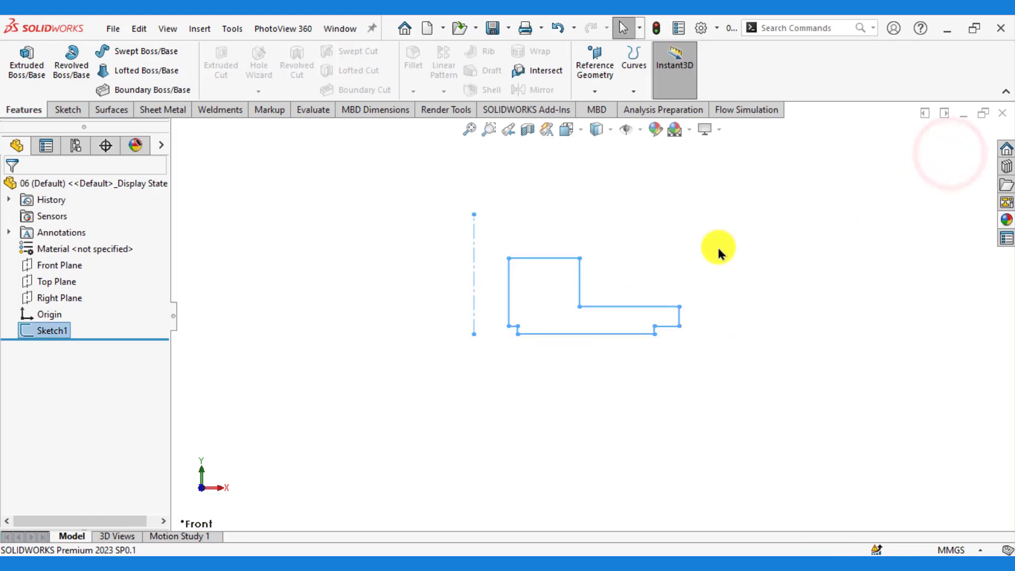
# Revolve Sketch1 a full 360° about its centreline to form the disc.
pyautogui.click(70, 58)
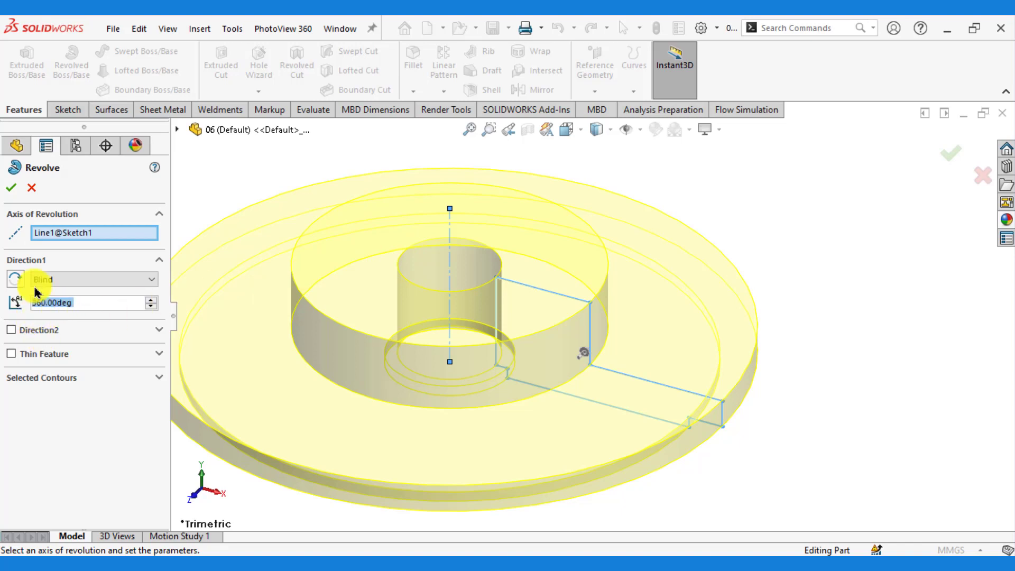
pyautogui.click(10, 187)
pyautogui.scroll(3, 476, 295)
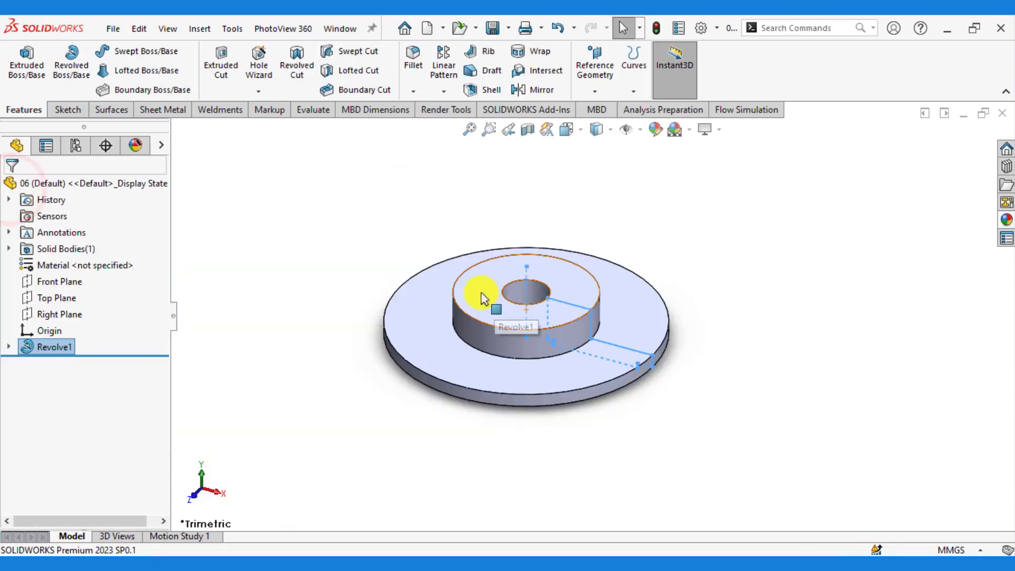
pyautogui.click(358, 233)
# Orbit to a lower side angle and select the hub's top face.
pyautogui.scroll(-1, 336, 320)
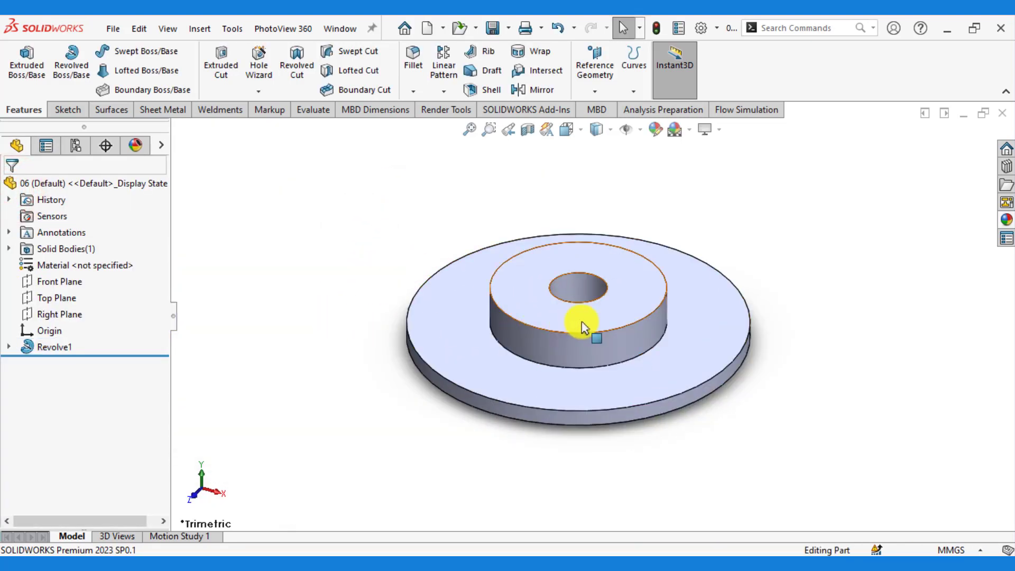
pyautogui.moveTo(560, 386)
pyautogui.mouseDown(button='middle')
pyautogui.moveTo(585, 260)
pyautogui.moveTo(612, 336)
pyautogui.mouseUp(button='middle')
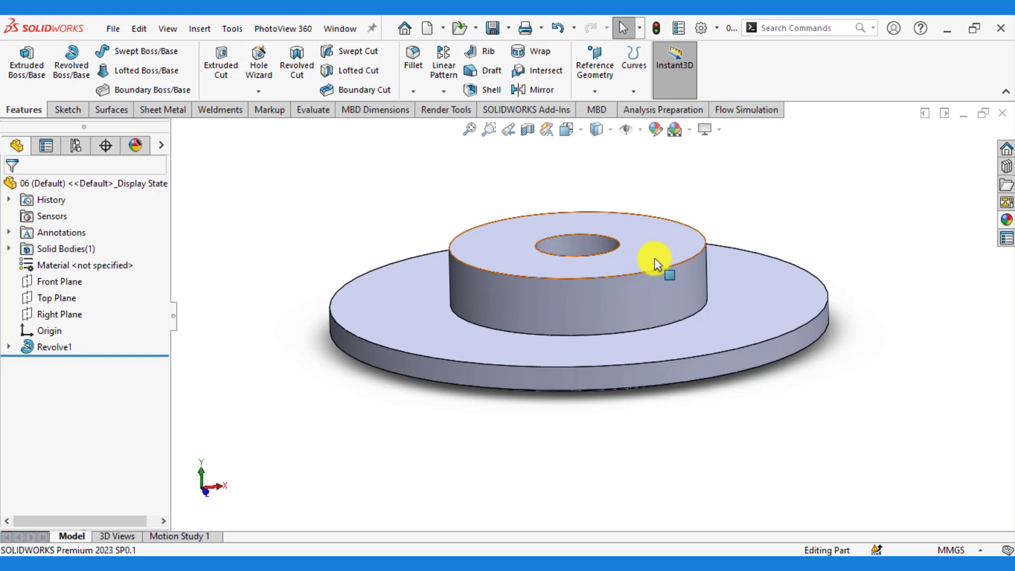
pyautogui.click(656, 262)
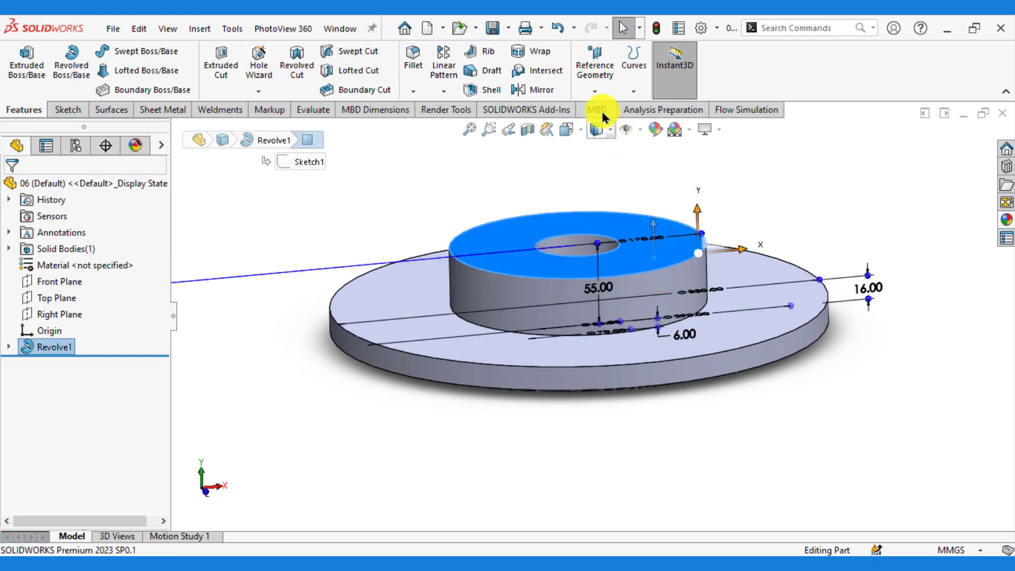
# Create a reference plane offset 2 mm from the hub's top face, flipped inward.
pyautogui.click(595, 91)
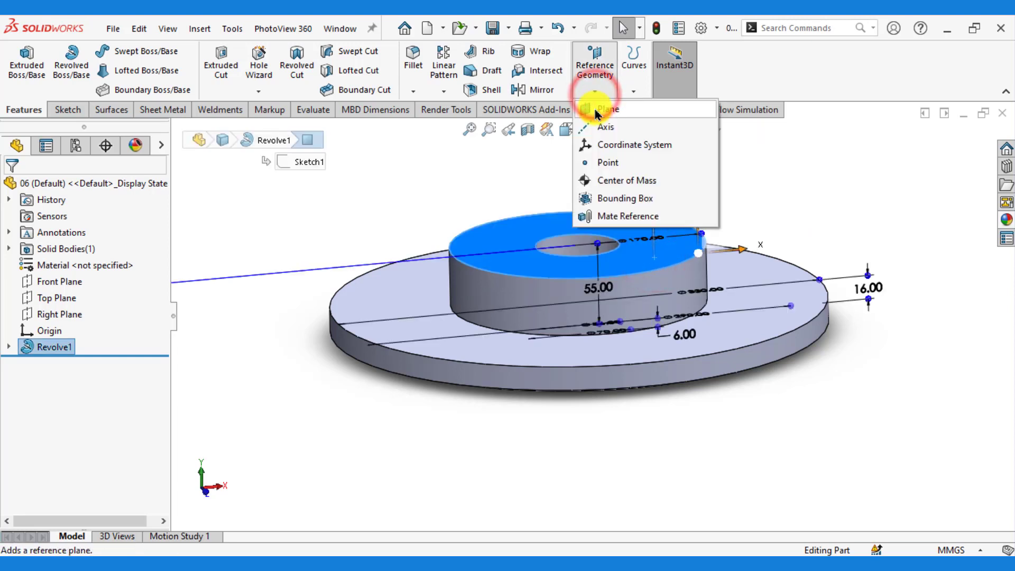
pyautogui.click(596, 109)
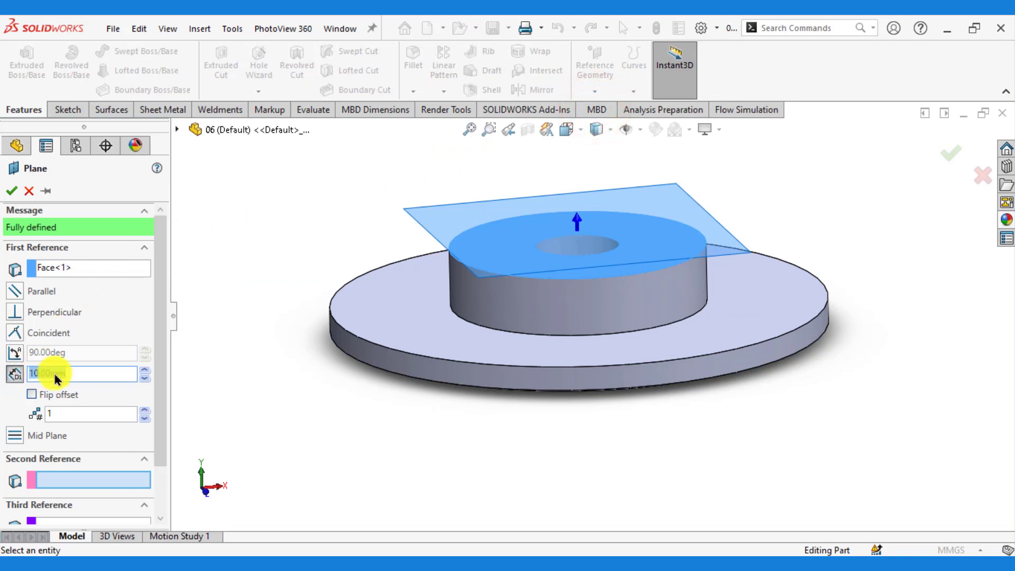
pyautogui.write('2')
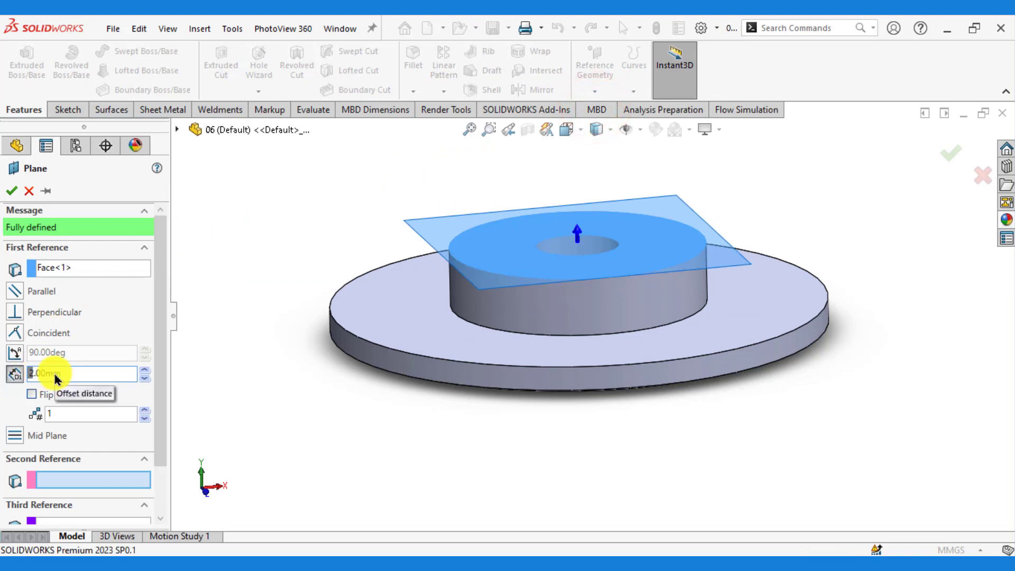
pyautogui.moveTo(328, 460); pyautogui.dragTo(402, 384, button='middle')
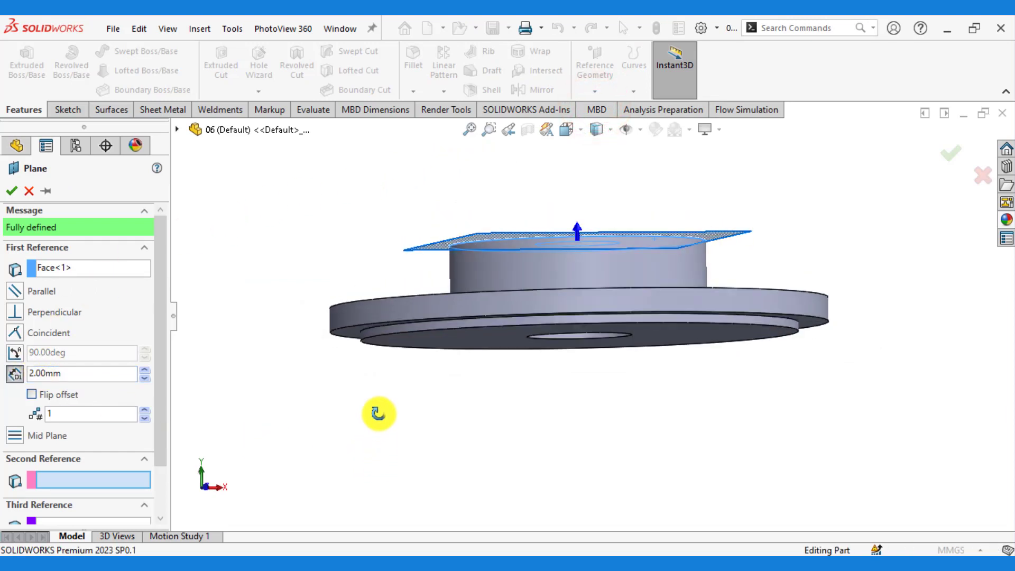
pyautogui.scroll(-5, 465, 249)
pyautogui.scroll(-3, 460, 277)
pyautogui.moveTo(460, 276); pyautogui.dragTo(451, 304, button='middle')
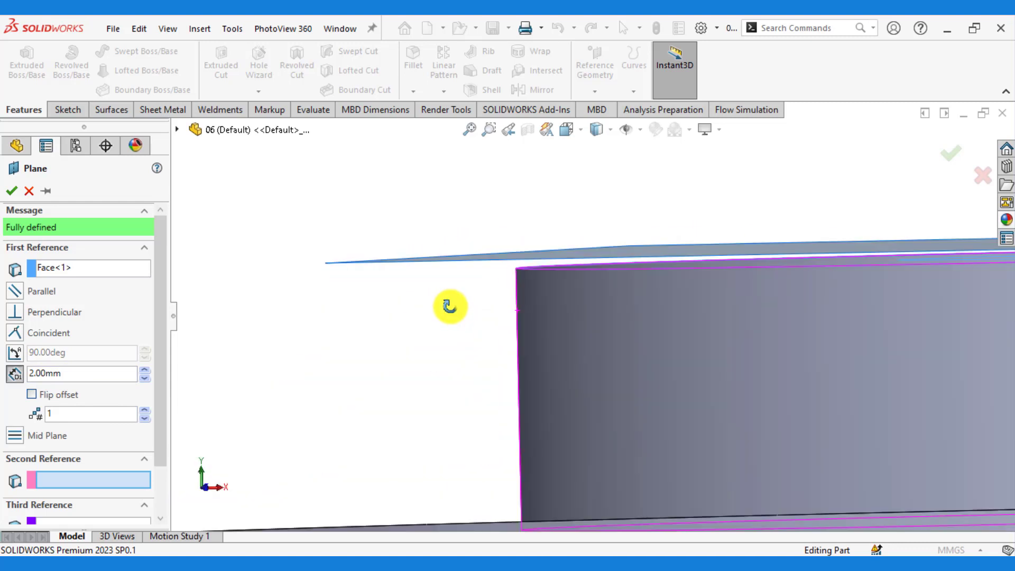
pyautogui.click(32, 394)
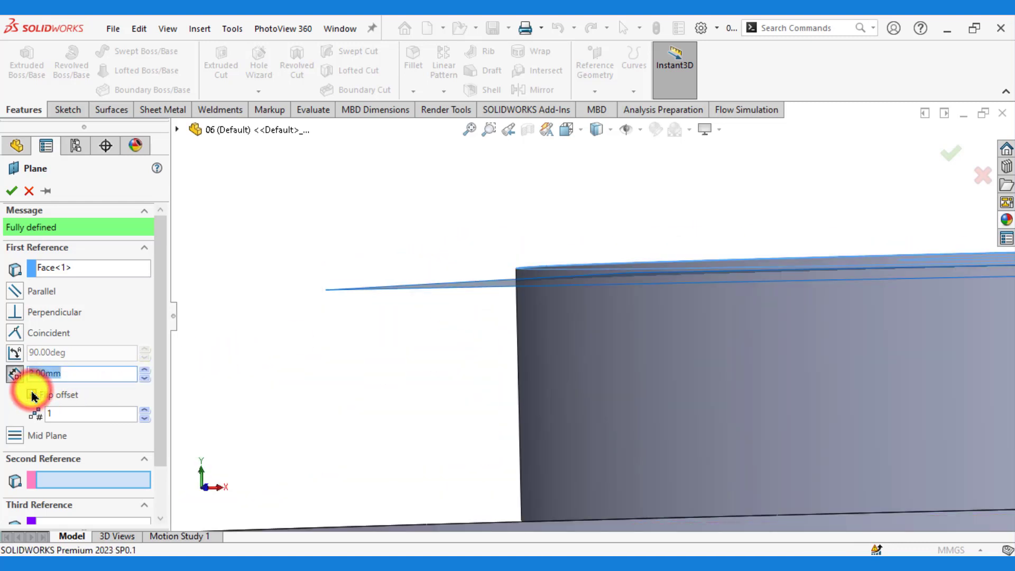
pyautogui.click(10, 192)
# Orbit back to an angled view and select Plane1.
pyautogui.scroll(2, 370, 249)
pyautogui.scroll(2, 370, 247)
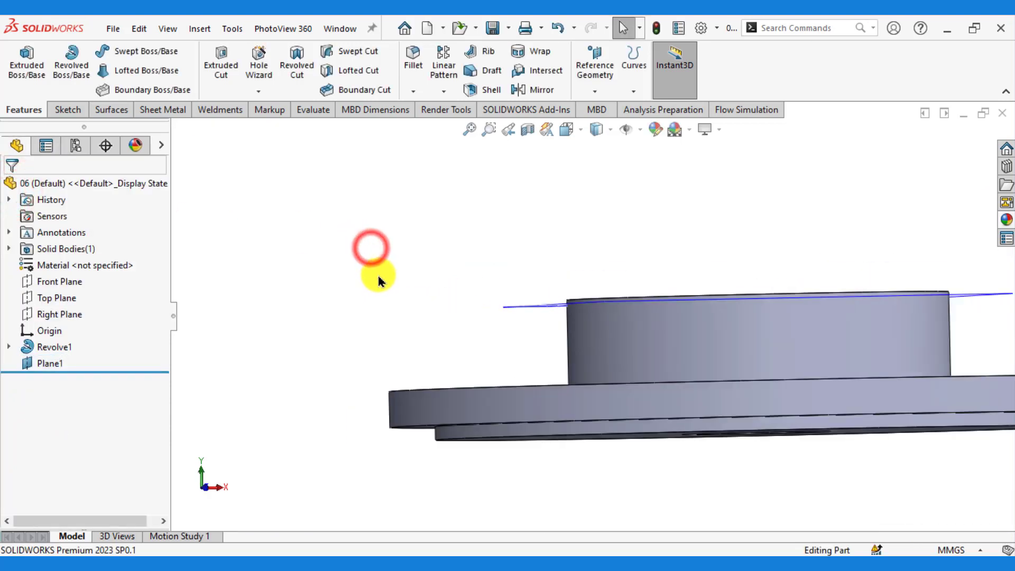
pyautogui.scroll(1, 378, 281)
pyautogui.moveTo(381, 278); pyautogui.dragTo(392, 328, button='middle')
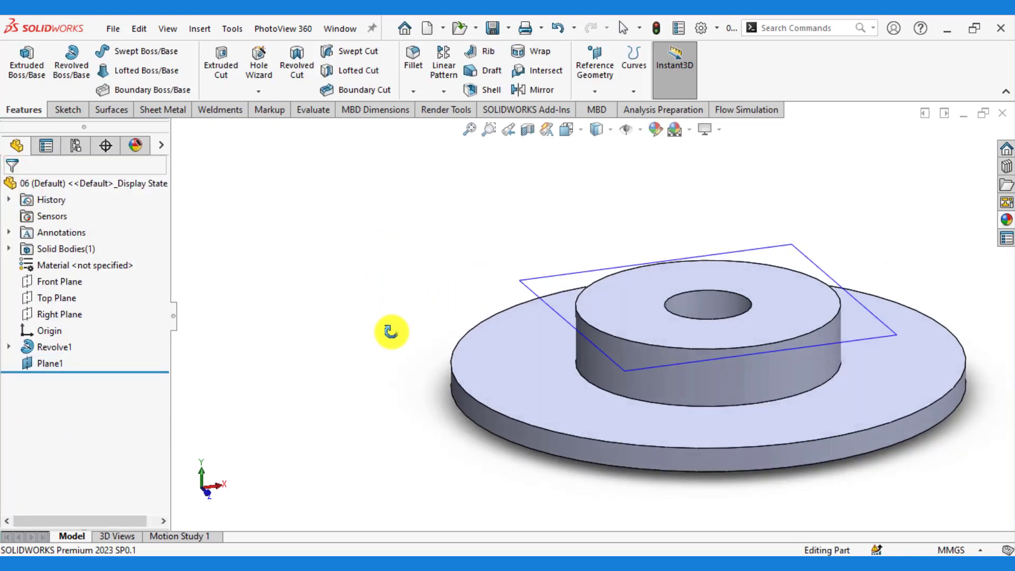
pyautogui.click(42, 365)
# Sketch on Plane1 with the plane hidden and draw a horizontal centreline right from the origin.
pyautogui.click(53, 339)
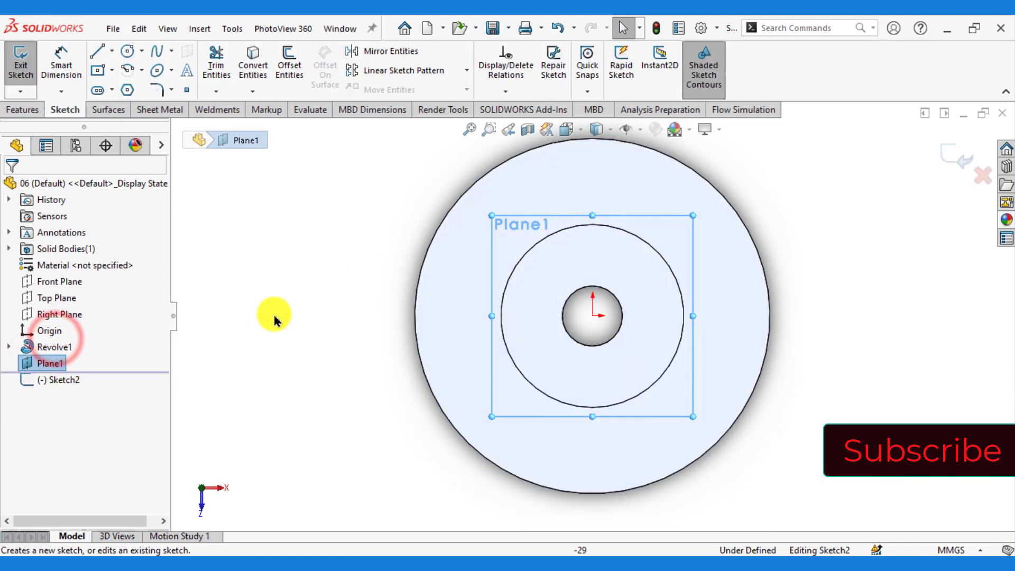
pyautogui.click(279, 357)
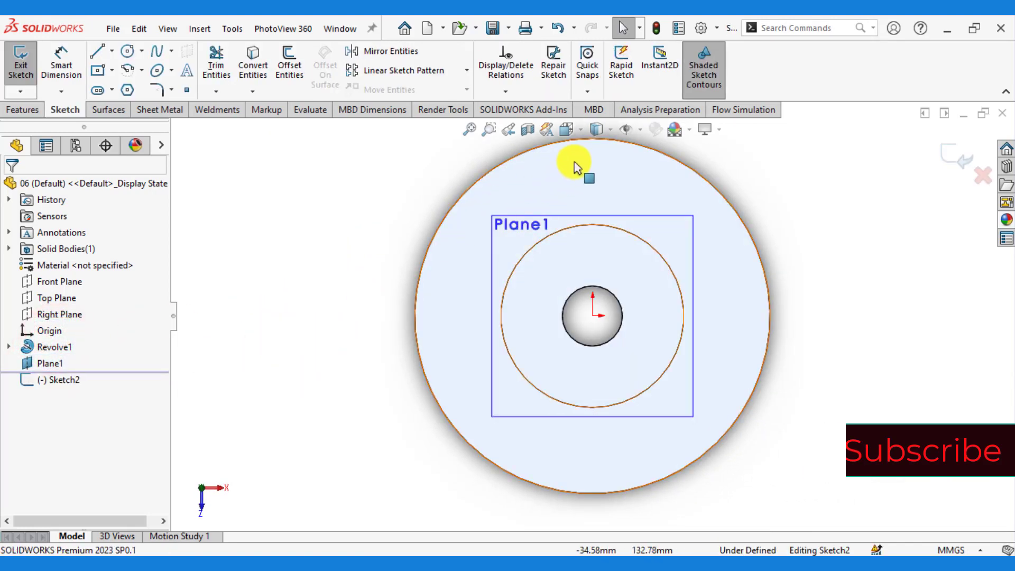
pyautogui.click(626, 130)
pyautogui.scroll(-2, 819, 263)
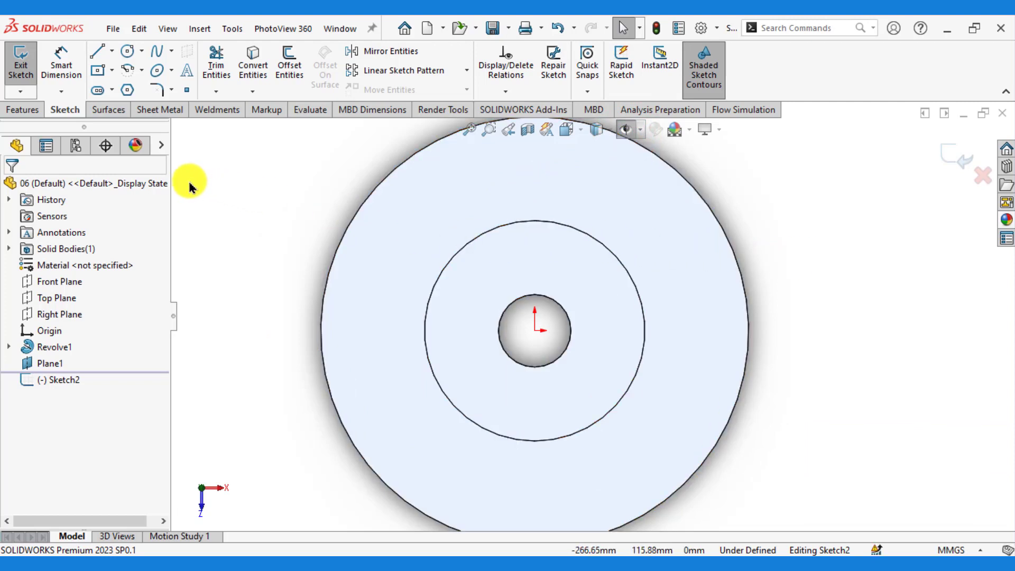
pyautogui.click(111, 50)
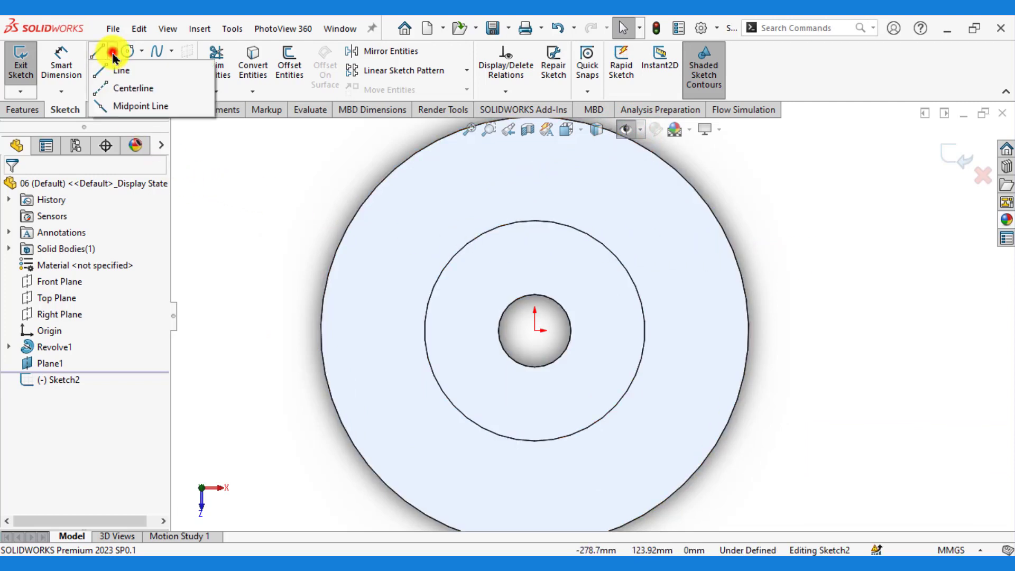
pyautogui.click(98, 88)
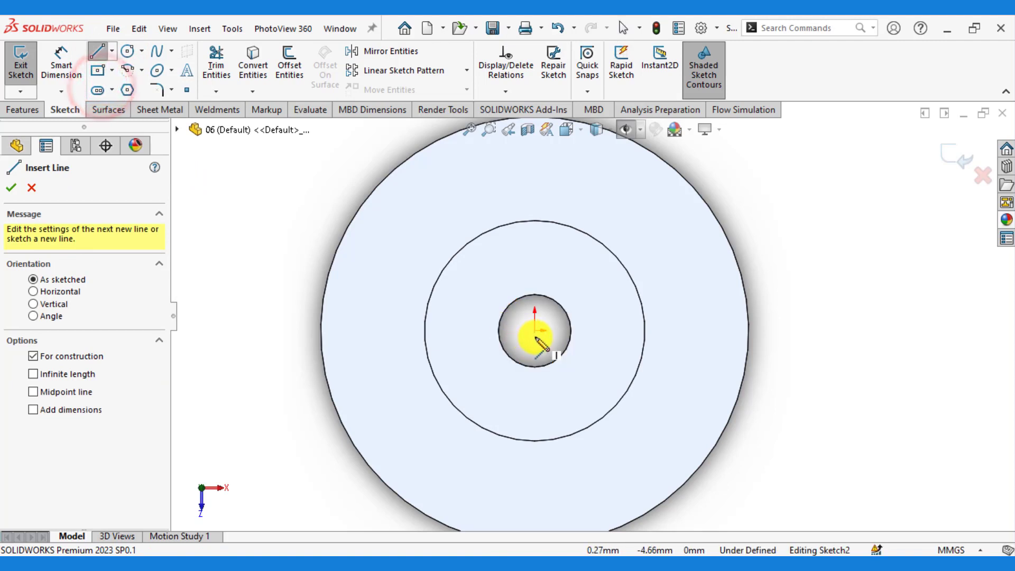
pyautogui.click(536, 332)
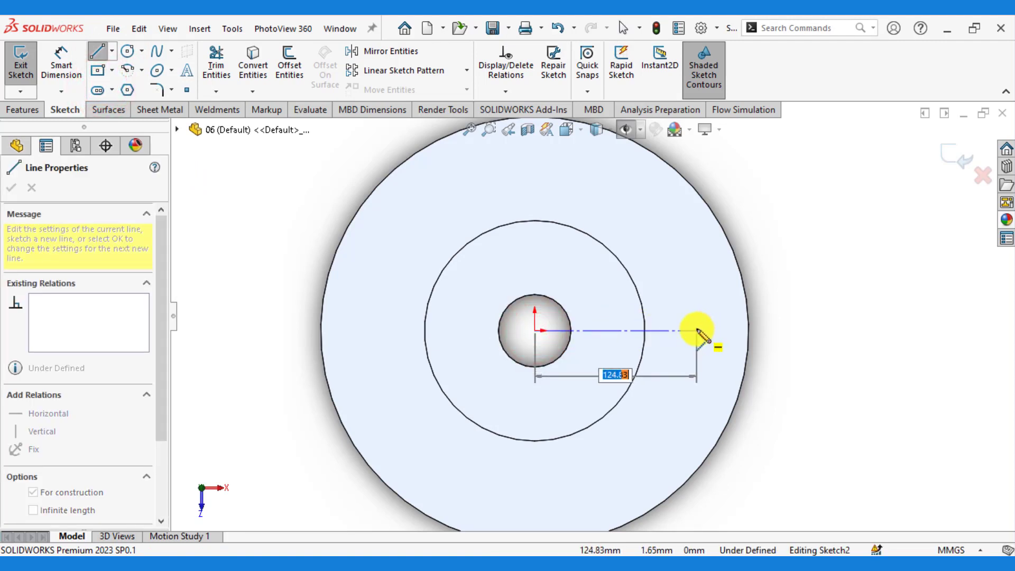
pyautogui.click(697, 330)
pyautogui.press('Escape')
pyautogui.press('Escape')
pyautogui.scroll(-2, 650, 349)
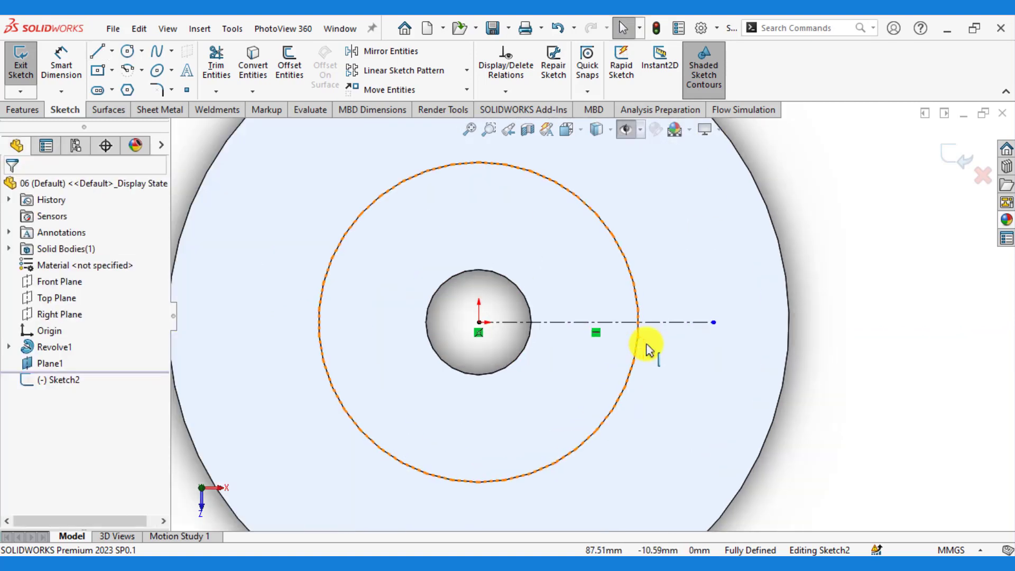
# Dimension the centreline's length to 125 mm.
pyautogui.click(646, 345)
pyautogui.click(61, 57)
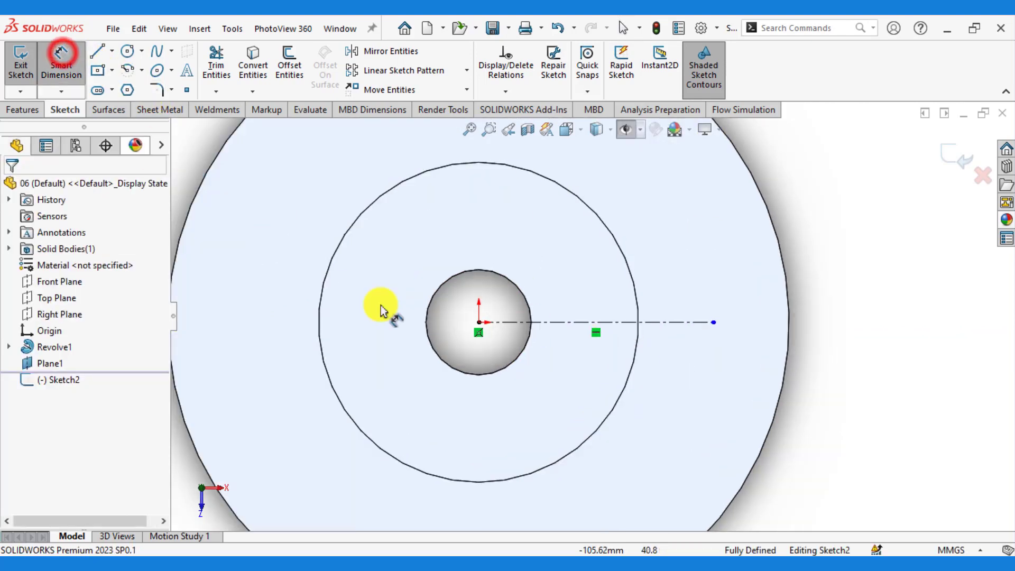
pyautogui.click(541, 330)
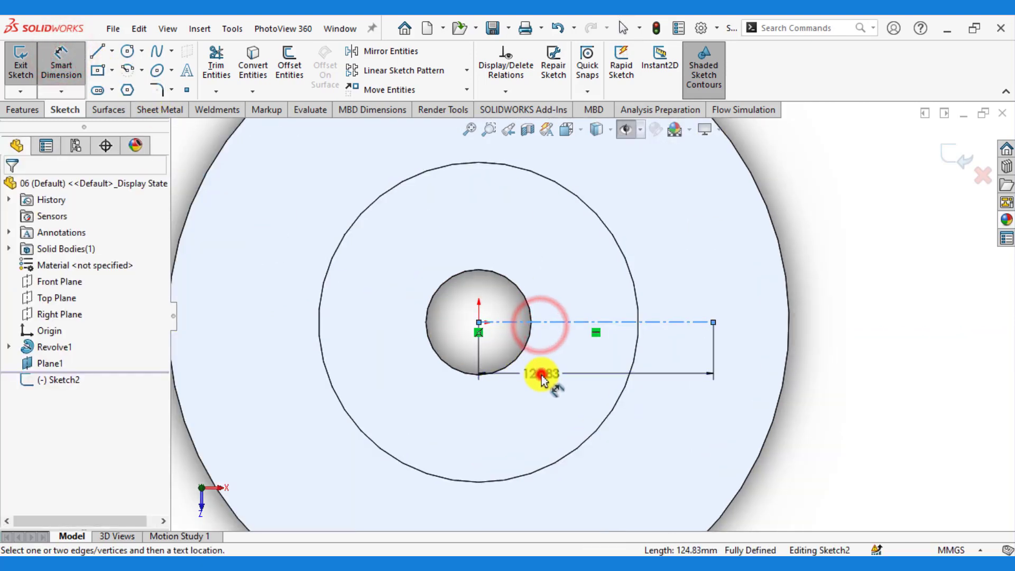
pyautogui.click(542, 376)
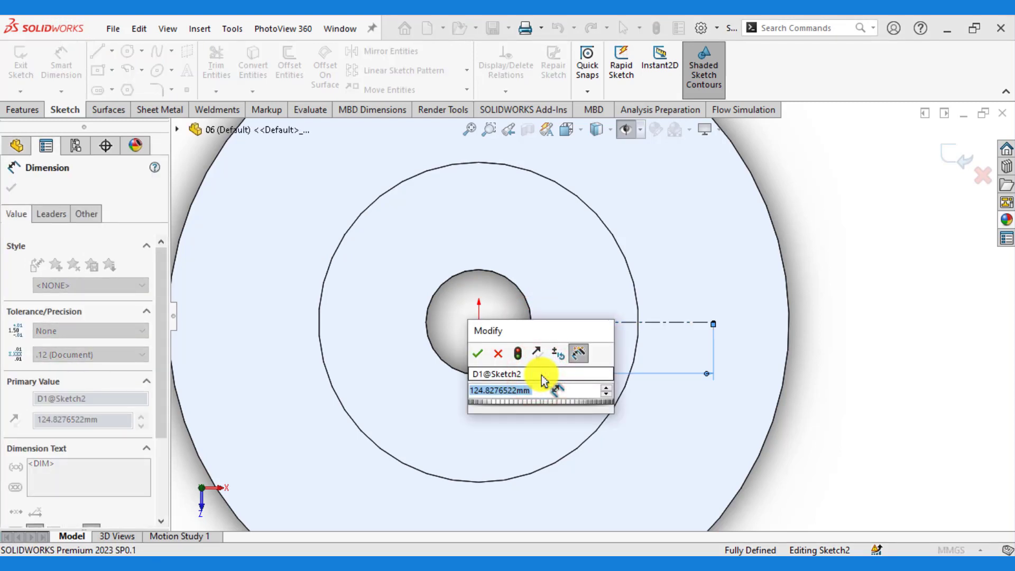
pyautogui.write('125')
pyautogui.press('Return')
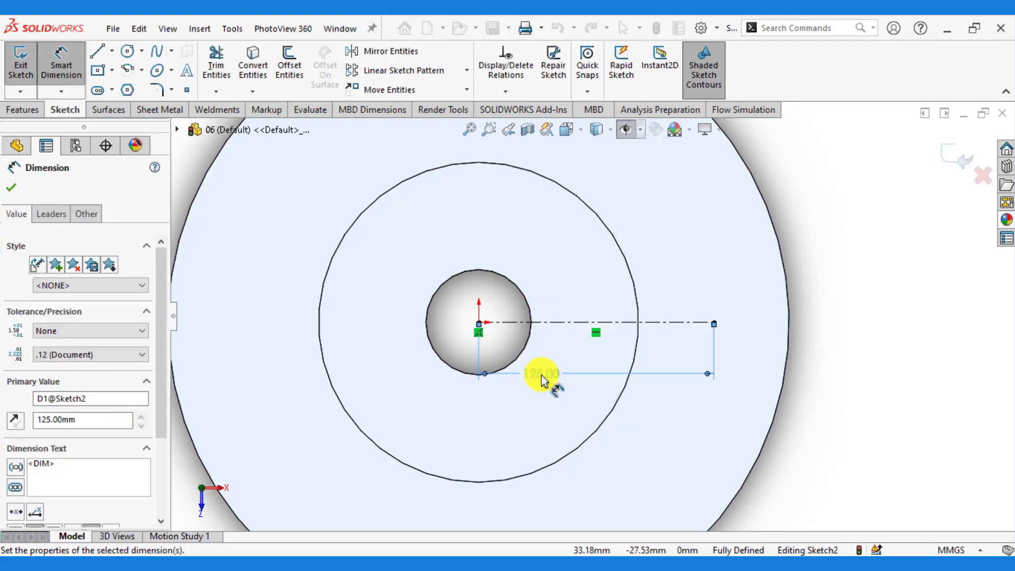
pyautogui.click(19, 190)
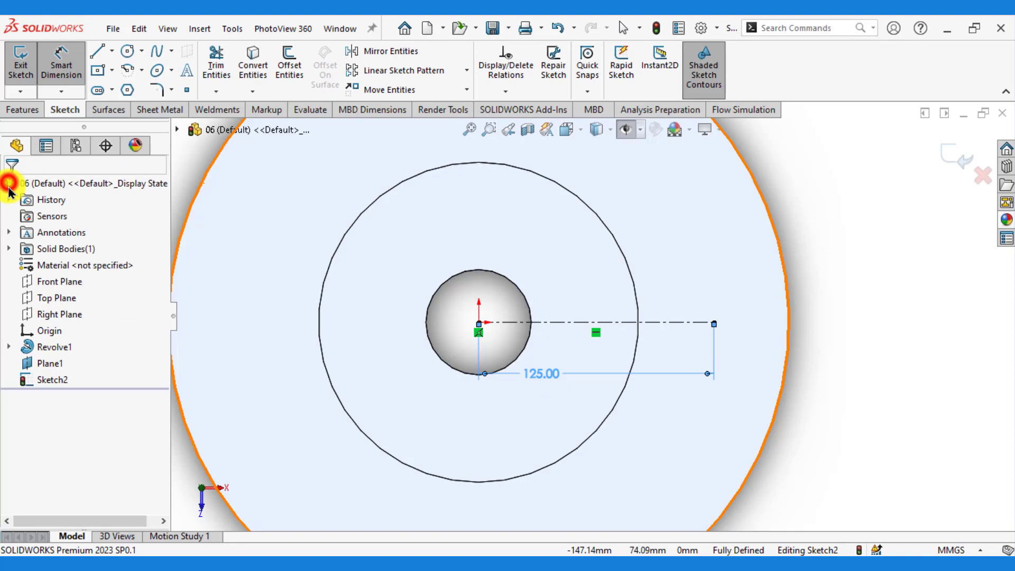
# Convert the hub's circular edge into Sketch2 geometry.
pyautogui.click(253, 65)
pyautogui.click(627, 264)
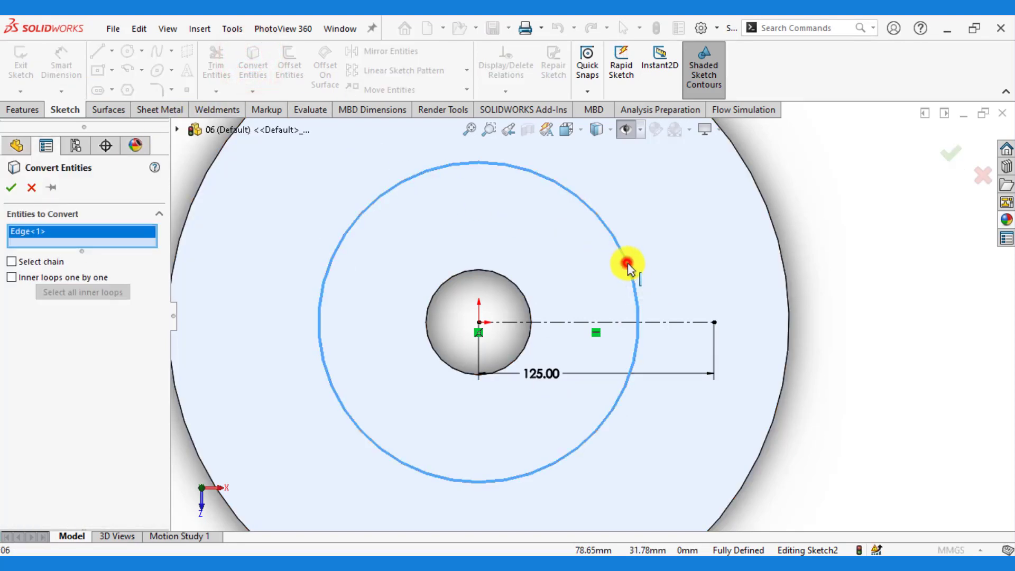
pyautogui.click(7, 188)
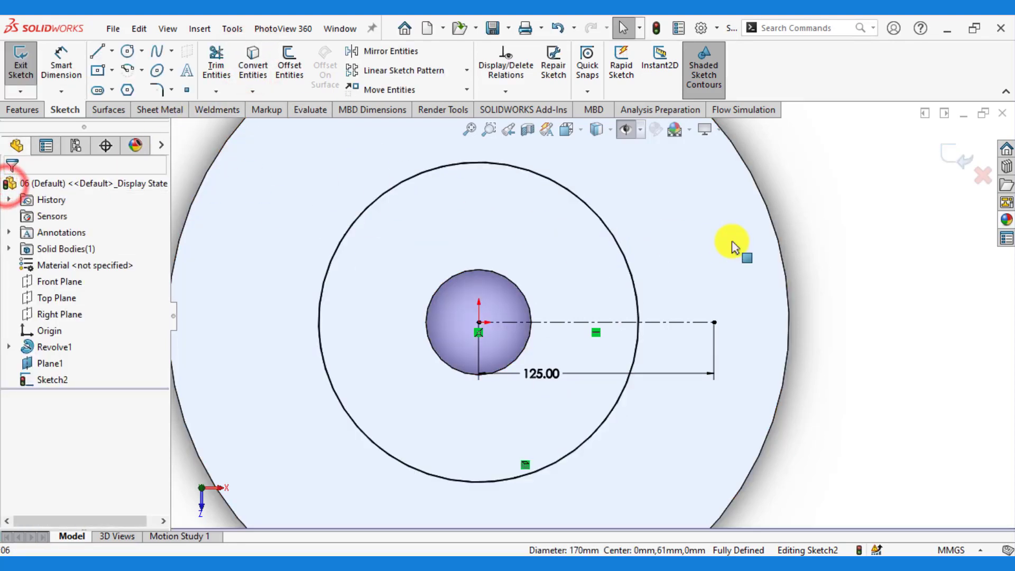
pyautogui.click(849, 244)
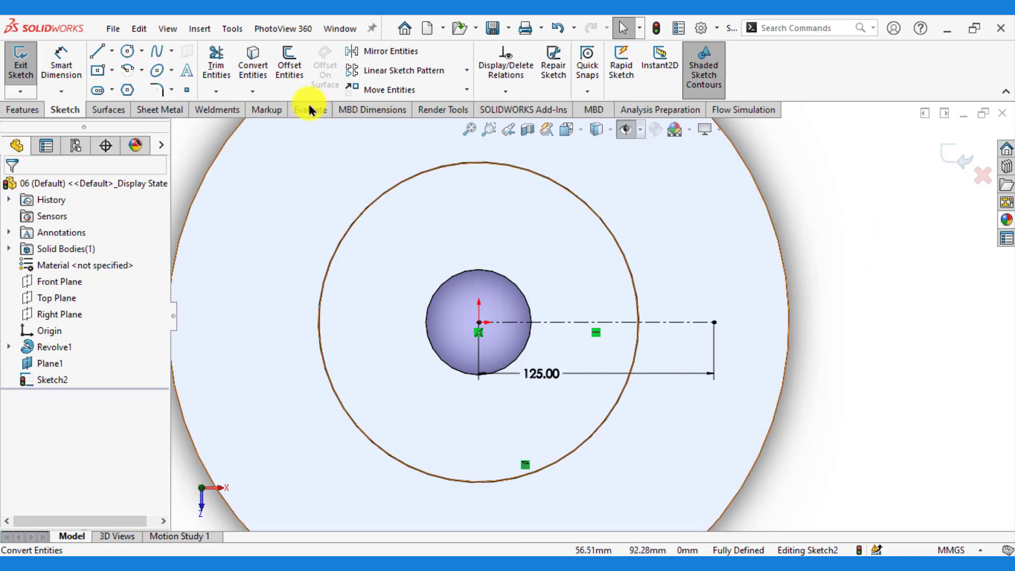
# Draw the lug's lines from the 125 mm centreline end in to the hub circle.
pyautogui.click(98, 51)
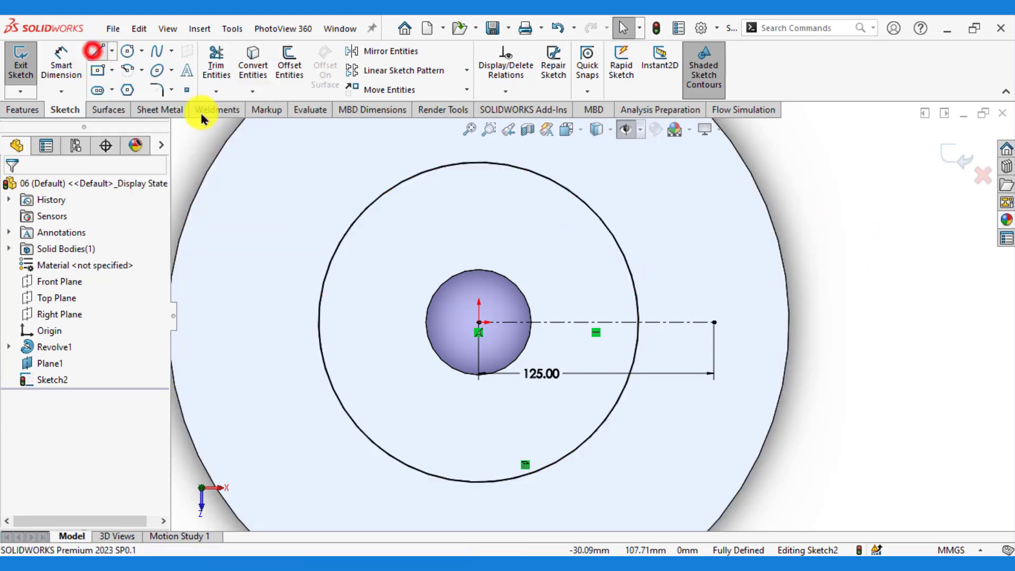
pyautogui.click(636, 301)
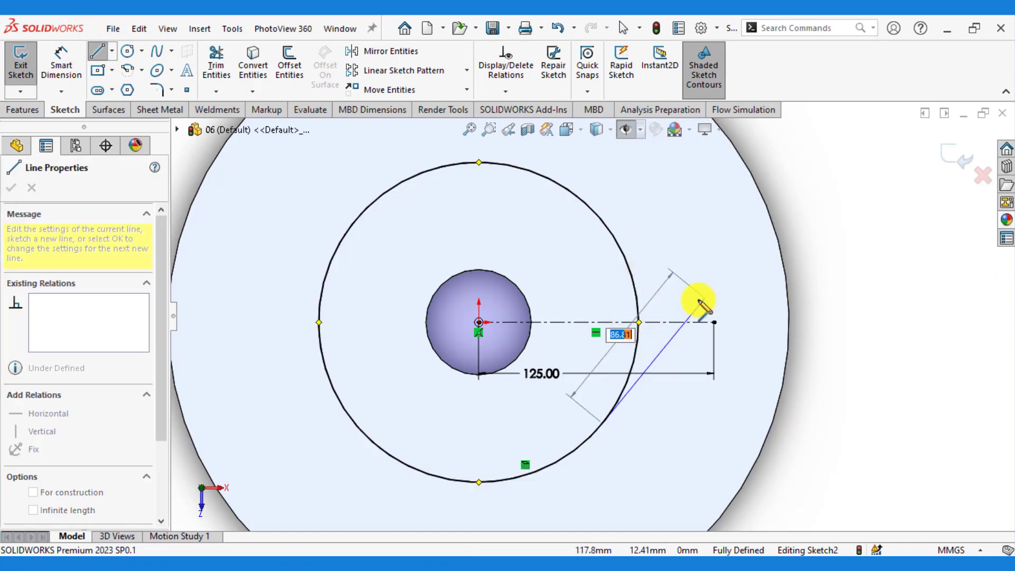
pyautogui.press('Escape')
pyautogui.press('Escape')
pyautogui.click(94, 51)
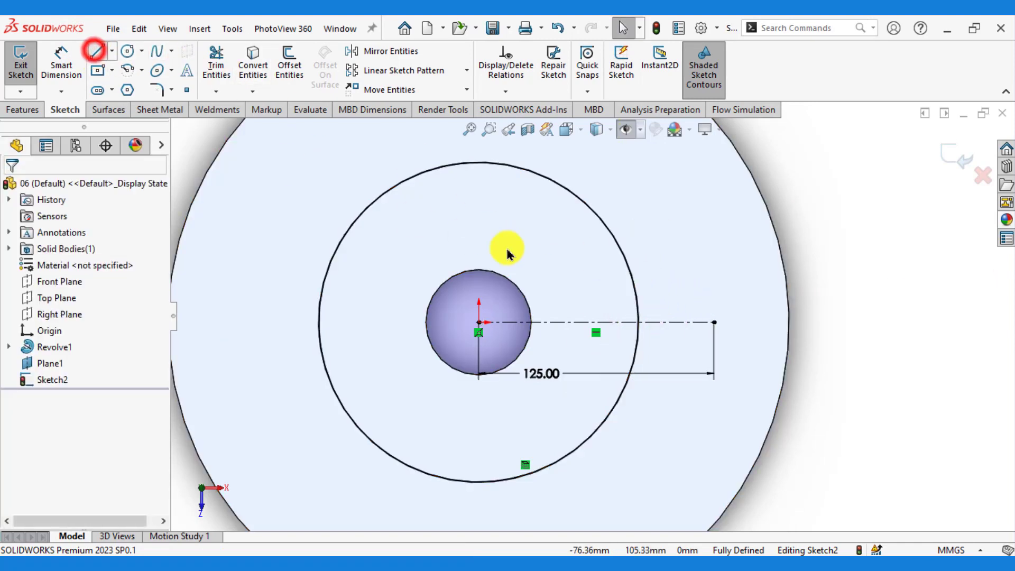
pyautogui.click(715, 291)
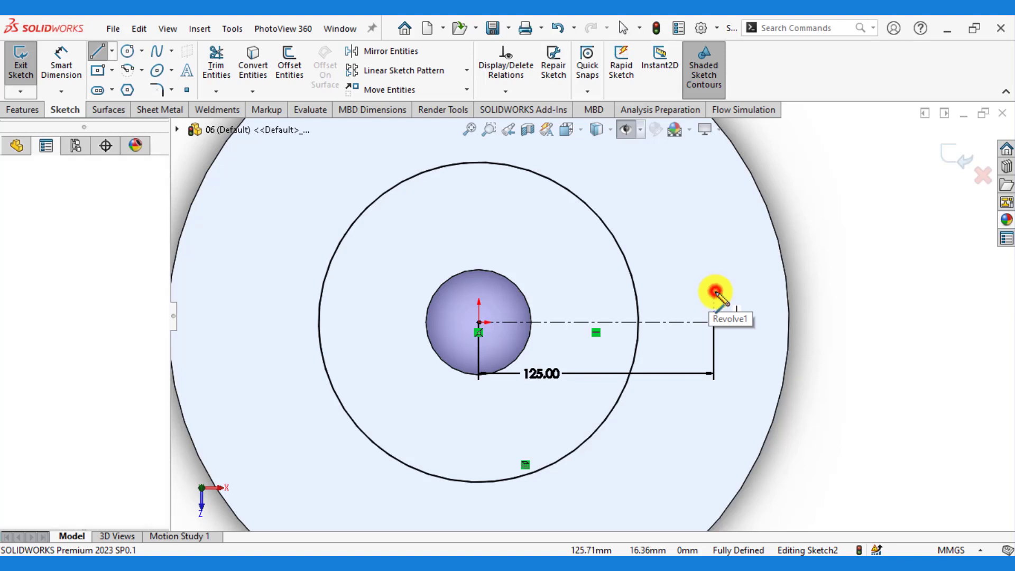
pyautogui.click(640, 291)
pyautogui.rightClick(567, 295)
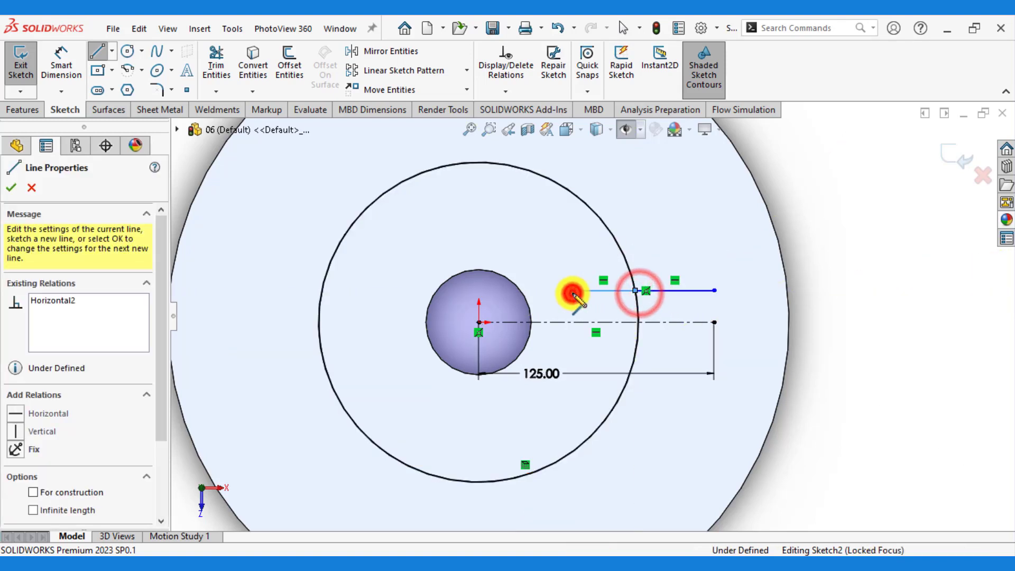
pyautogui.click(716, 292)
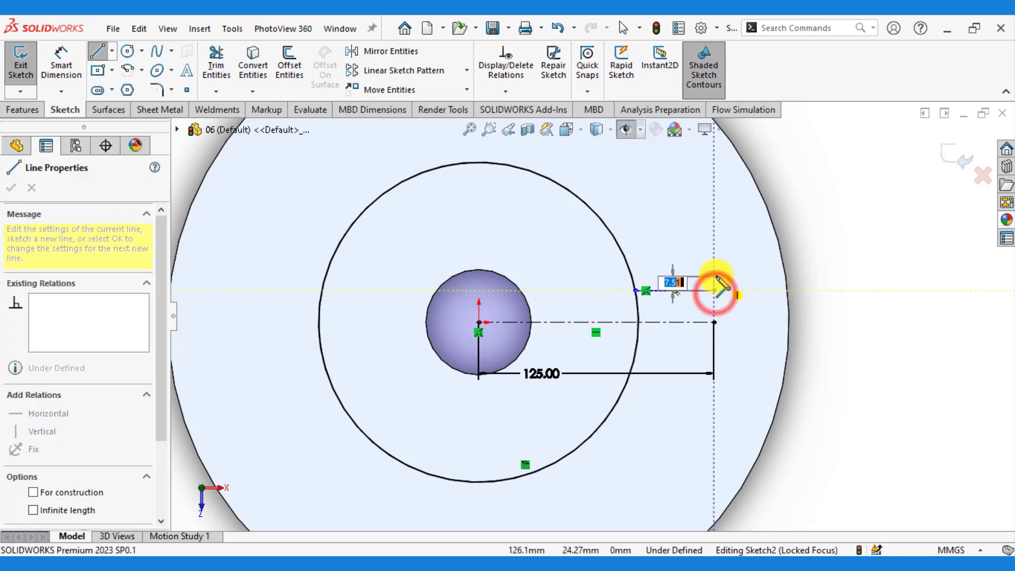
pyautogui.click(714, 276)
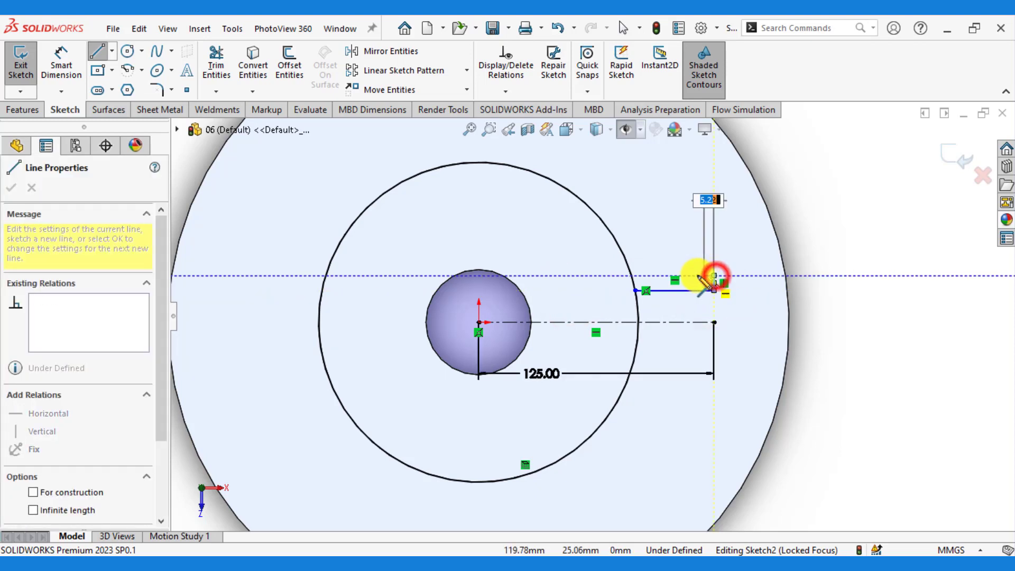
pyautogui.click(636, 276)
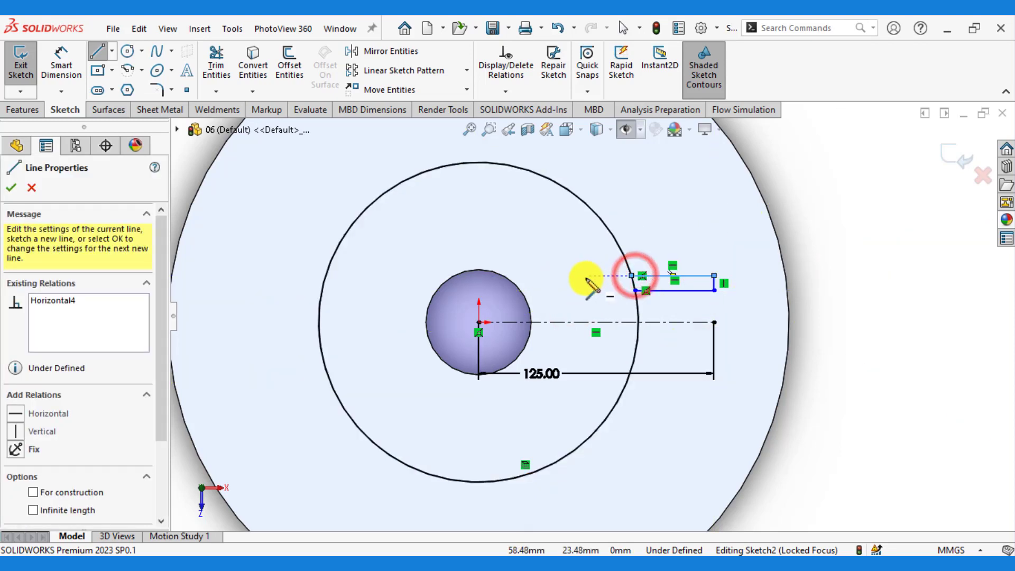
pyautogui.press('Escape')
pyautogui.scroll(-2, 709, 291)
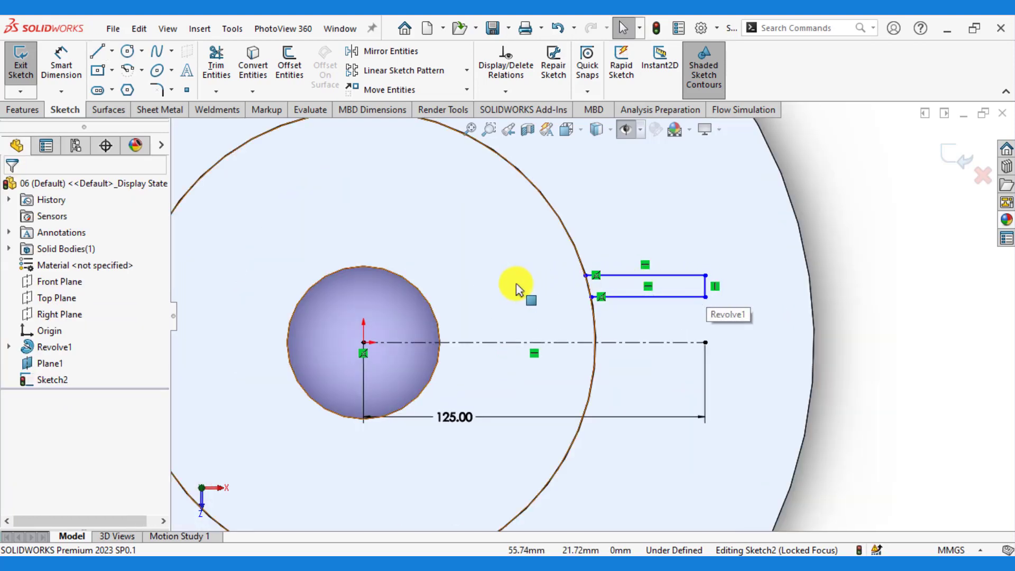
# Power-trim the hub circle arc inside the lug outline so the lug is a closed region.
pyautogui.click(215, 64)
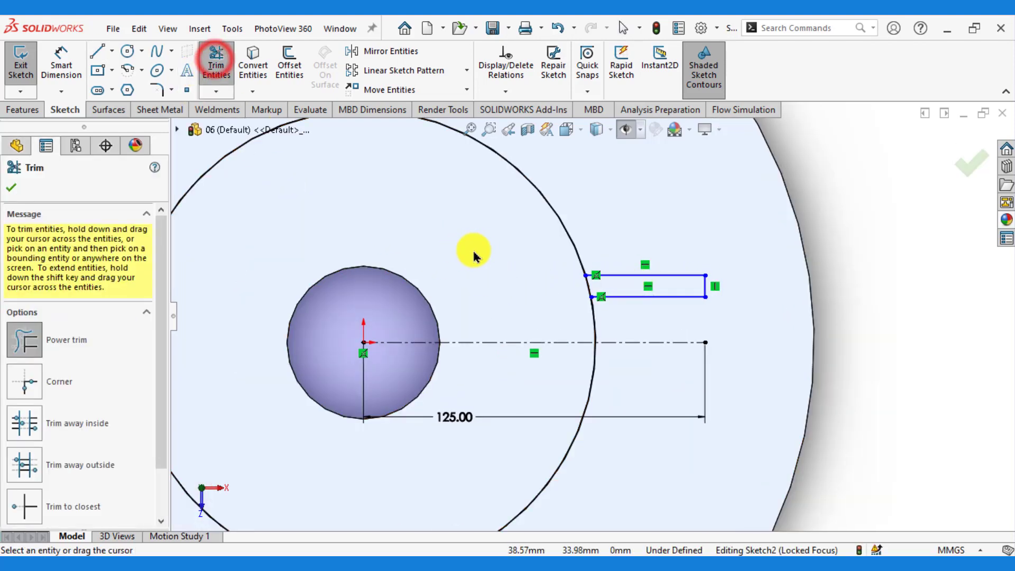
pyautogui.moveTo(493, 240); pyautogui.dragTo(555, 279)
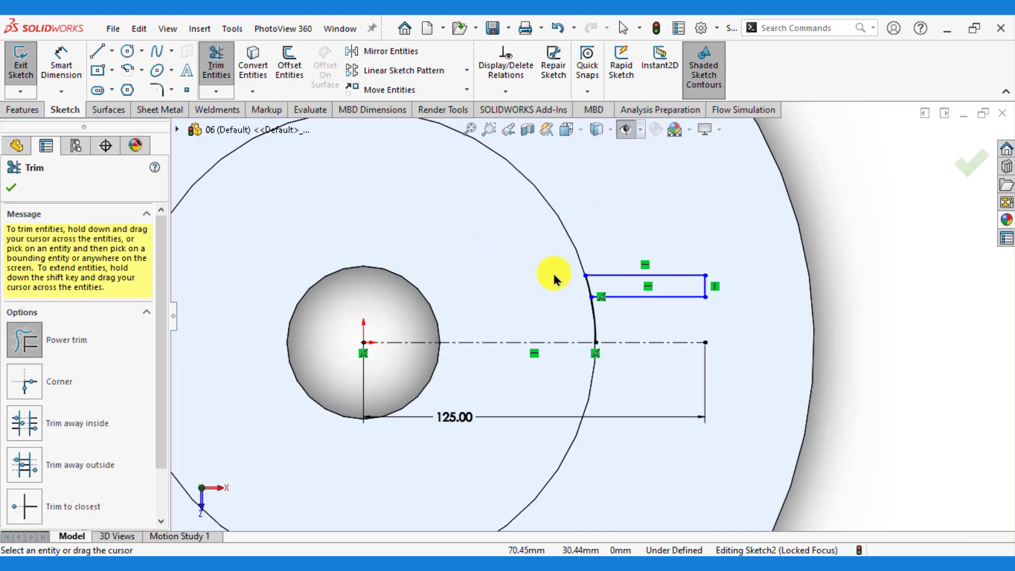
pyautogui.moveTo(606, 318); pyautogui.dragTo(532, 281)
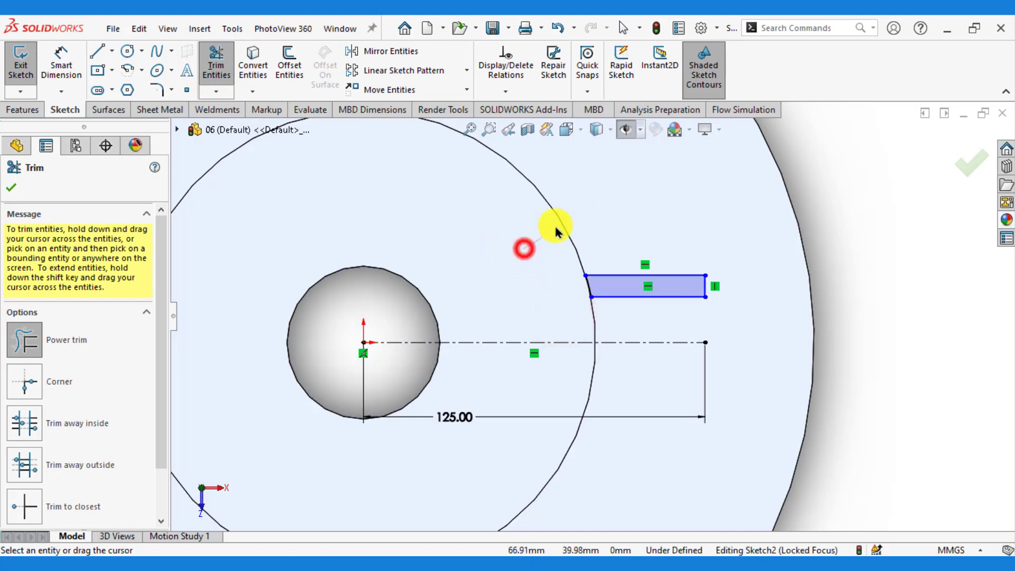
pyautogui.scroll(2, 559, 218)
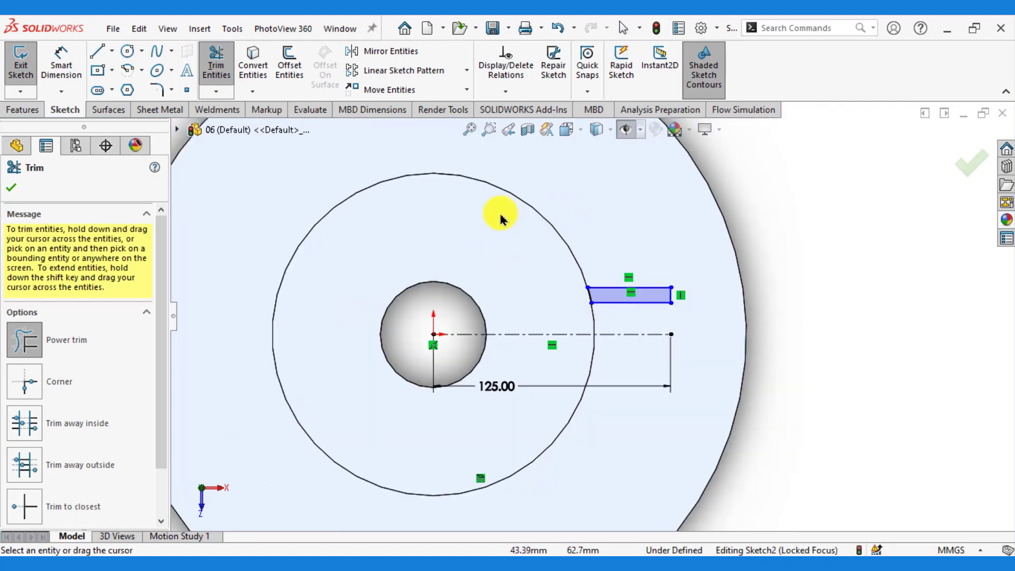
pyautogui.click(10, 182)
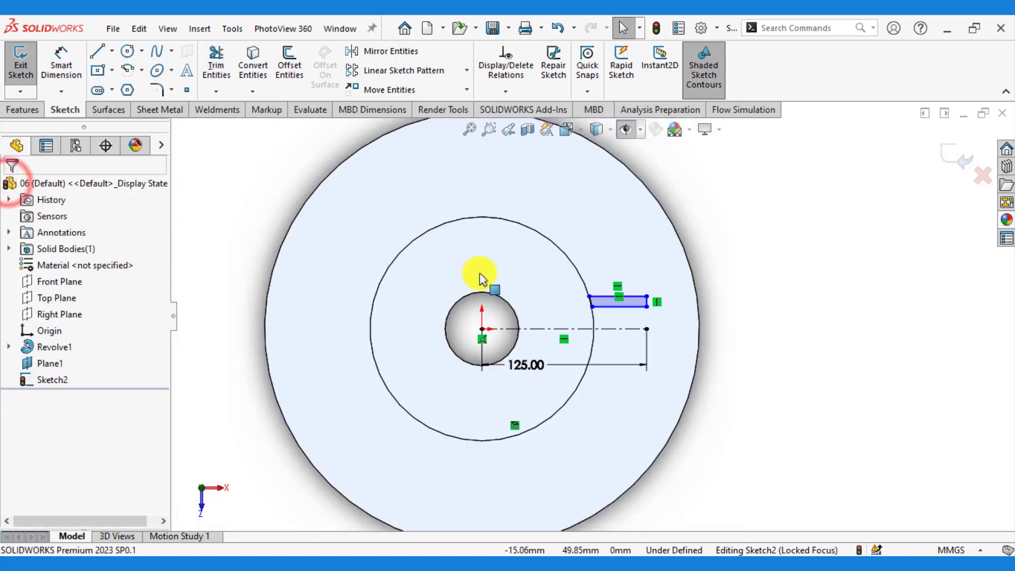
# Dimension the lug's vertical edge to a height of 14 mm.
pyautogui.click(63, 55)
pyautogui.scroll(-2, 584, 318)
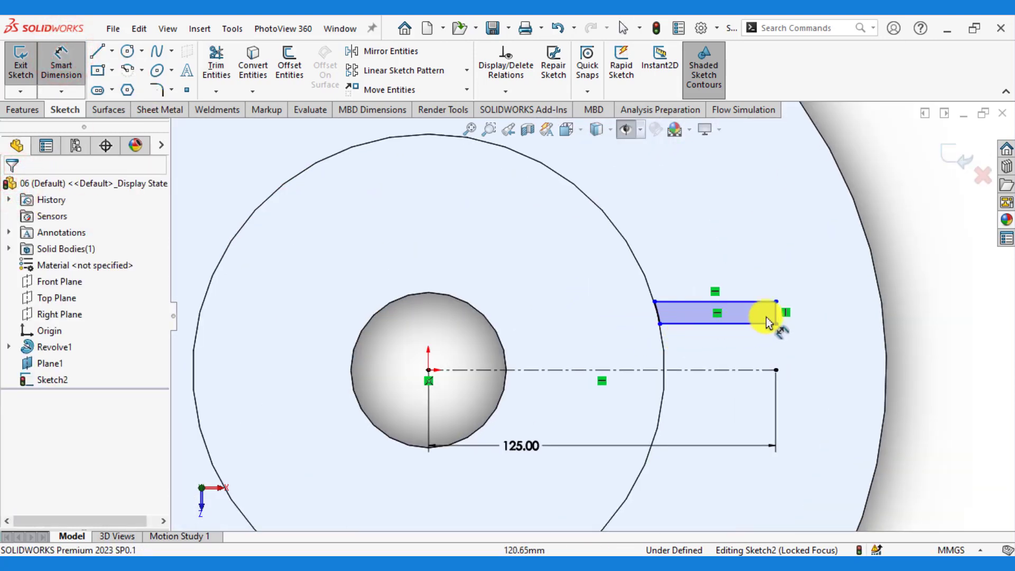
pyautogui.click(776, 317)
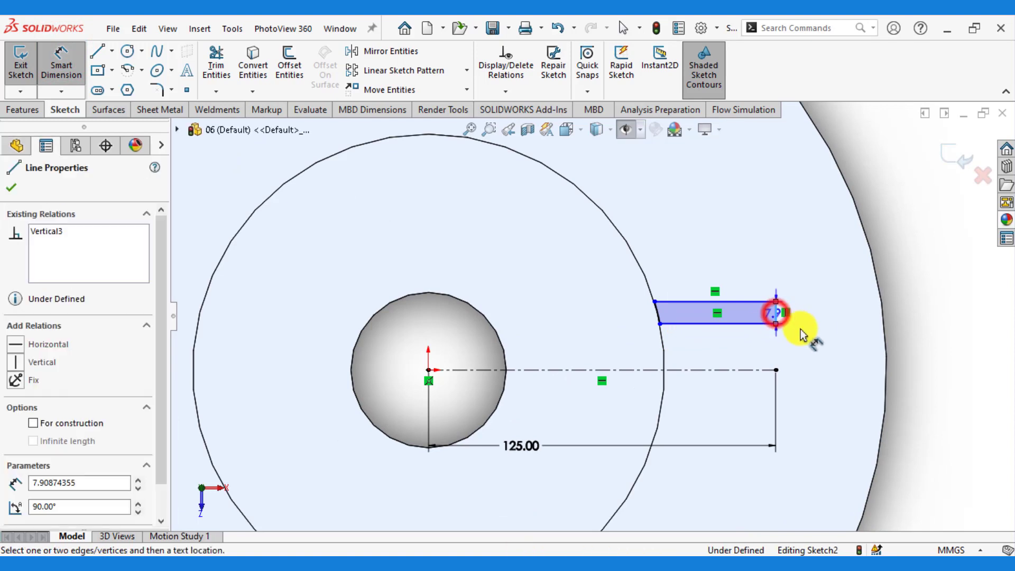
pyautogui.click(826, 353)
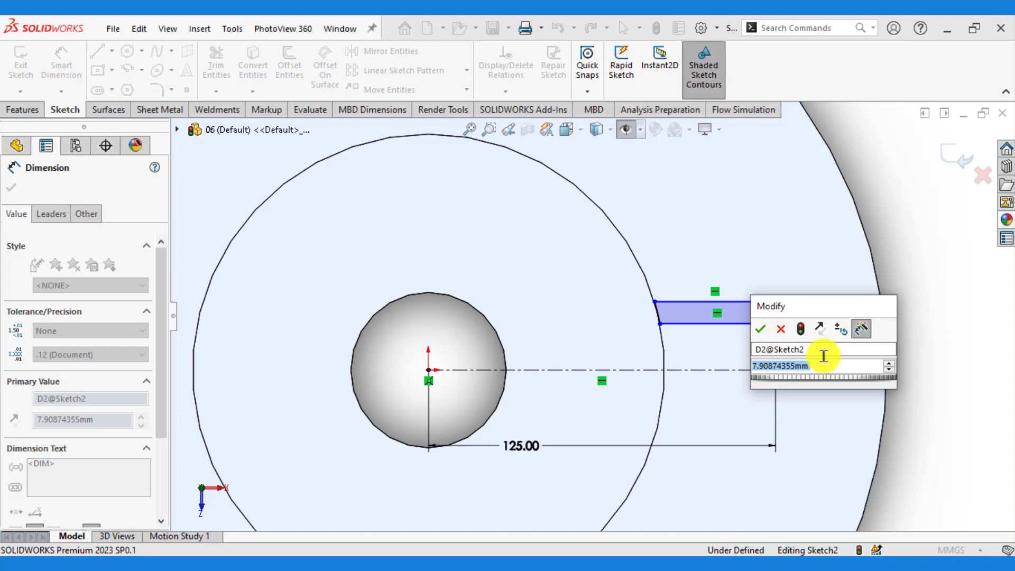
pyautogui.write('14')
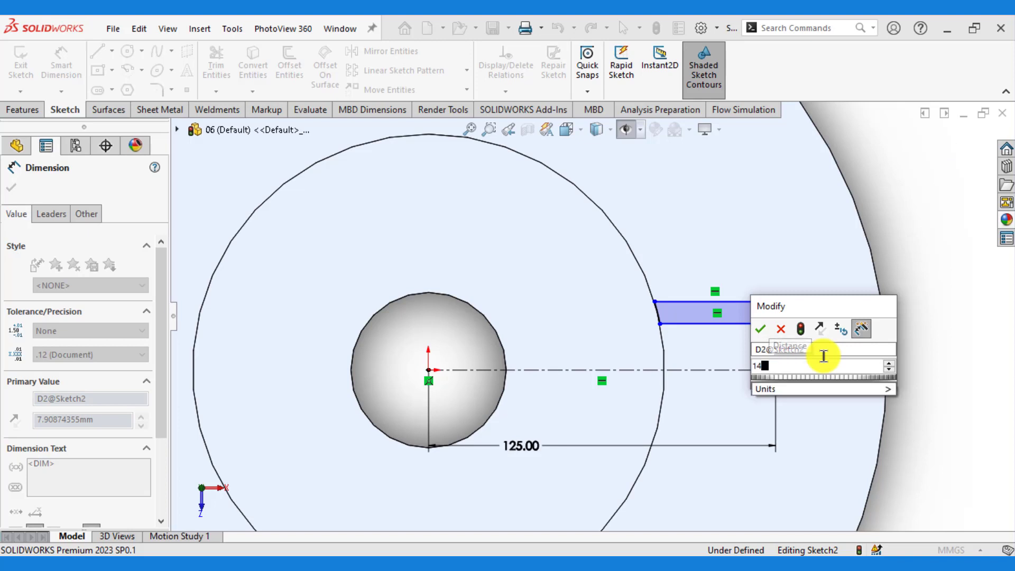
pyautogui.press('Return')
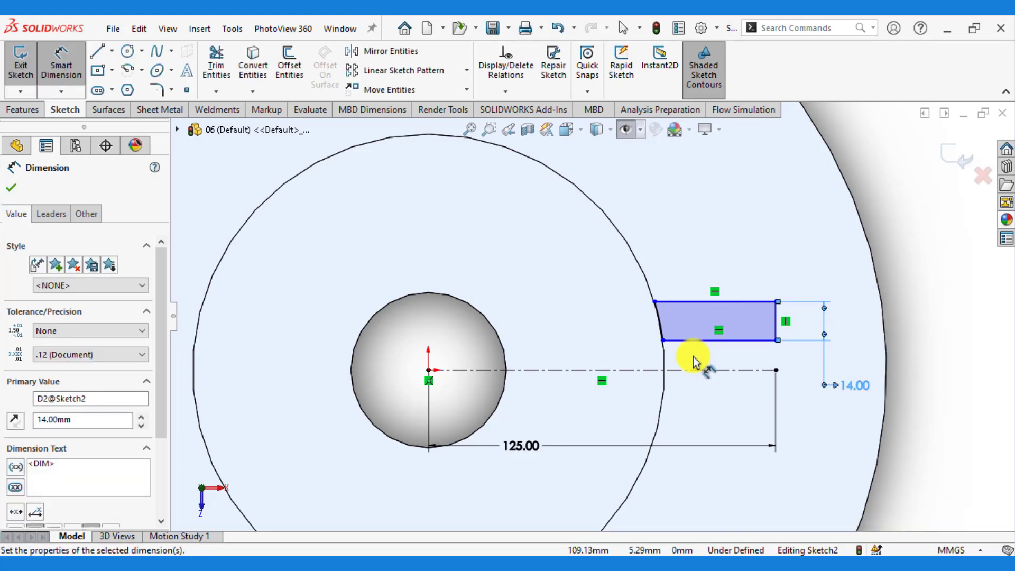
# Dimension the lug's bottom edge 8 mm from the centerline.
pyautogui.click(726, 341)
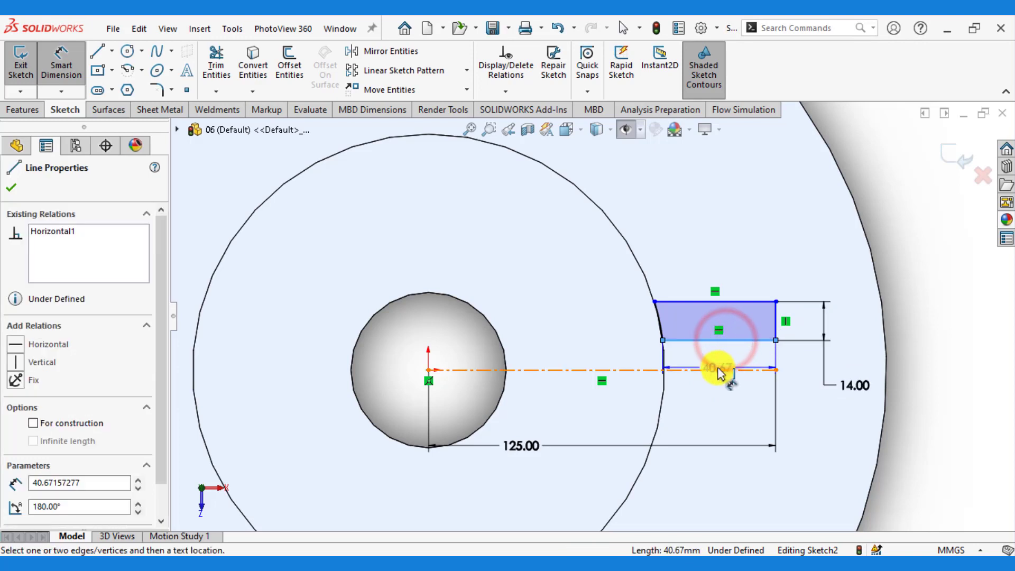
pyautogui.click(718, 371)
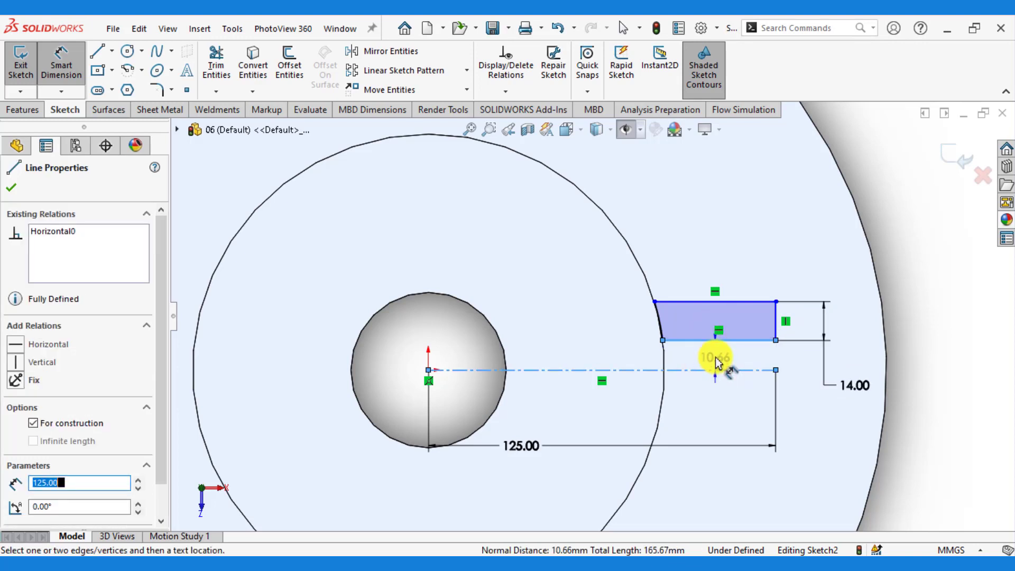
pyautogui.click(716, 359)
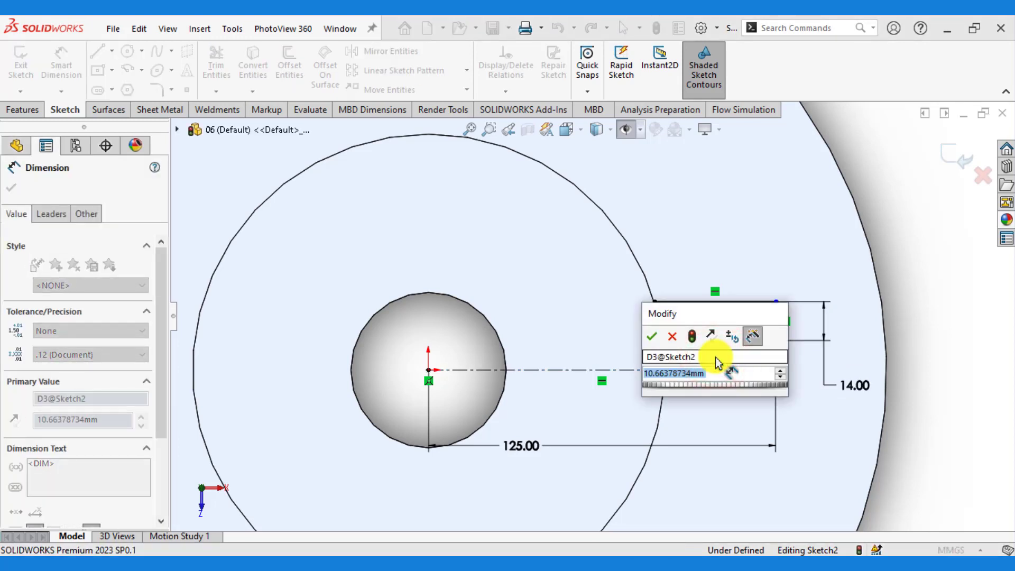
pyautogui.write('8')
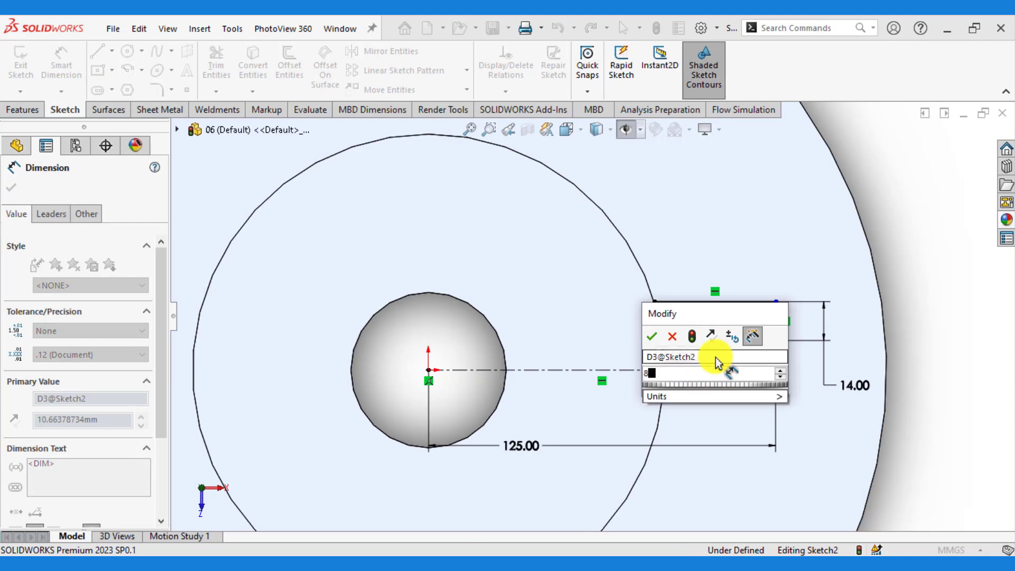
pyautogui.press('Return')
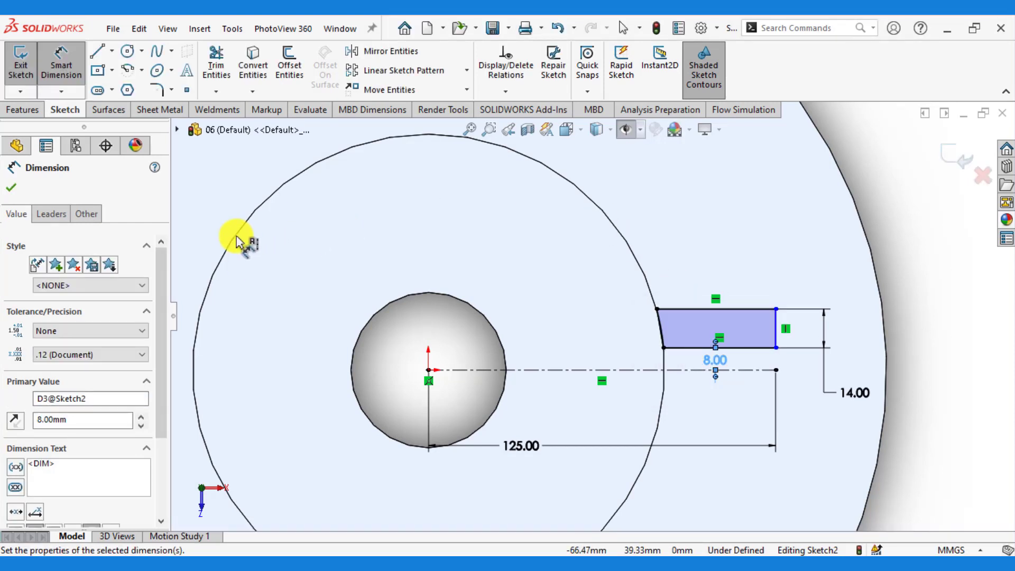
pyautogui.click(14, 189)
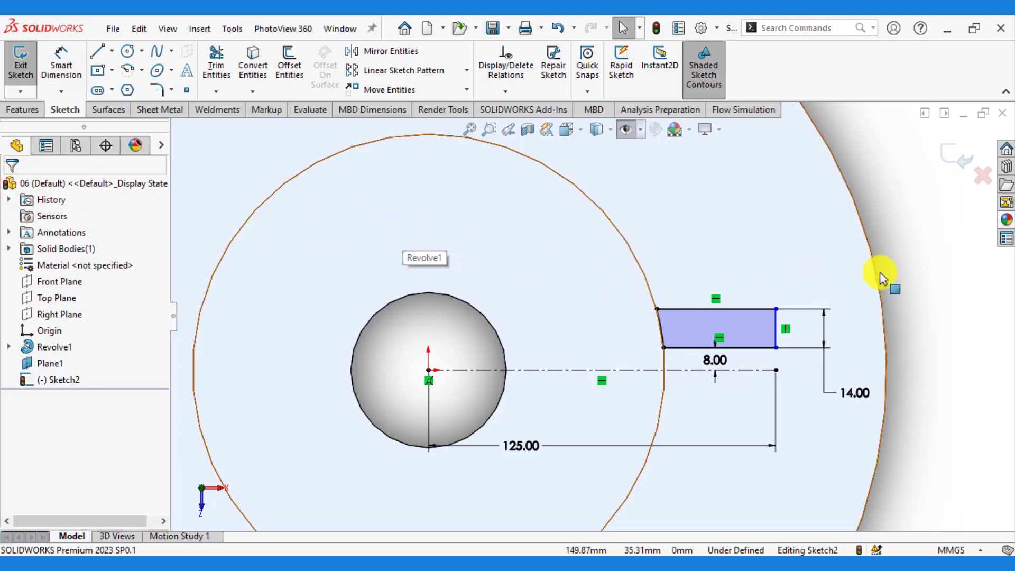
# Make the lug's right edge coincident with the centerline's end point.
pyautogui.click(913, 277)
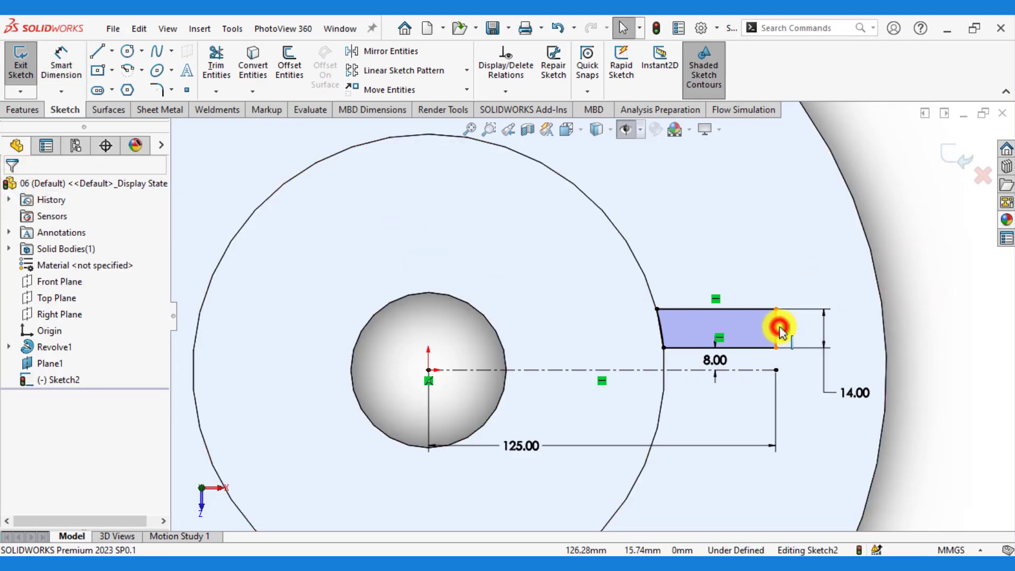
pyautogui.click(778, 328)
pyautogui.keyDown('ctrl'); pyautogui.click(776, 370); pyautogui.keyUp('ctrl')
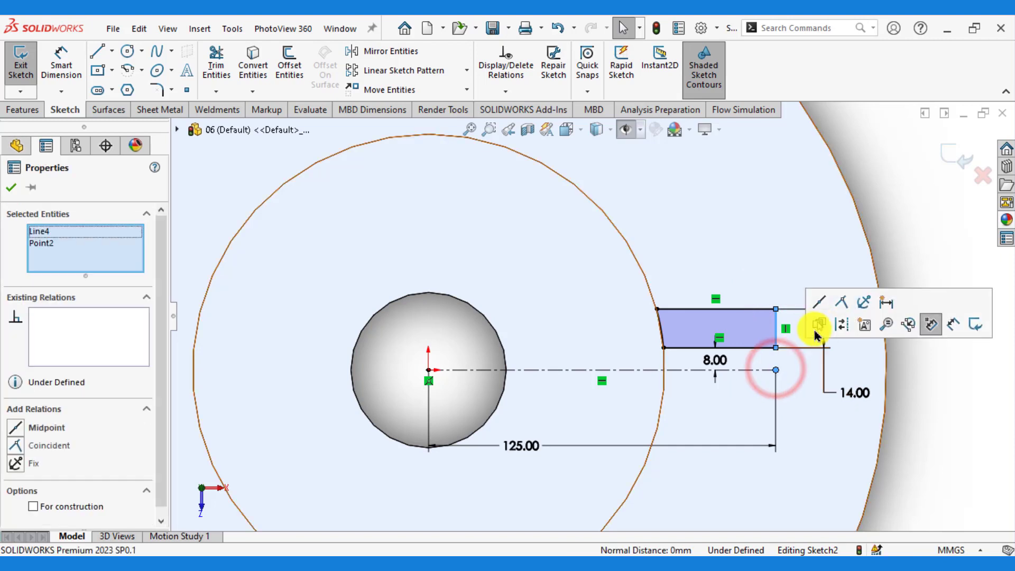
pyautogui.click(842, 300)
pyautogui.click(929, 204)
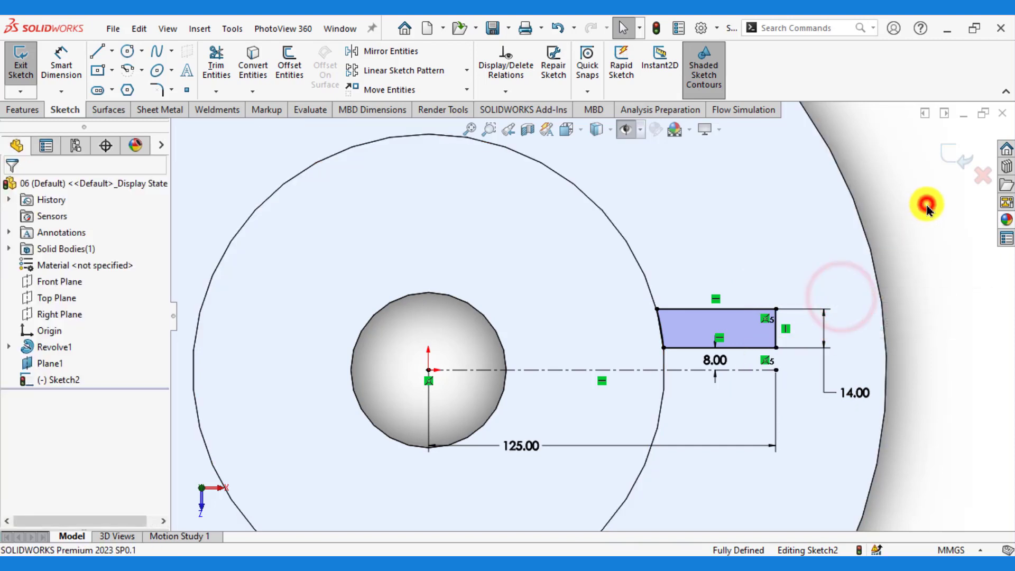
pyautogui.scroll(-1, 827, 293)
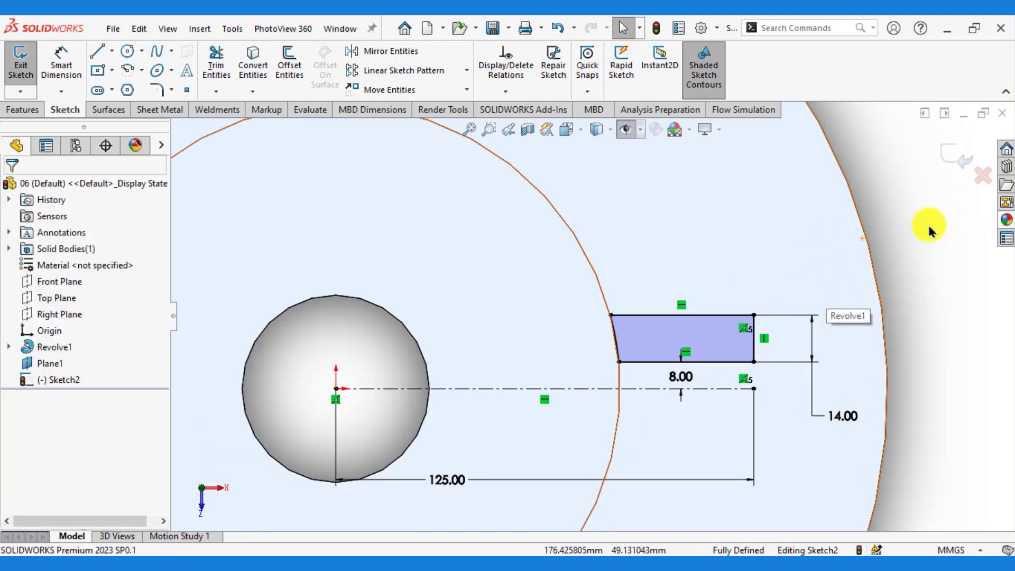
# Mirror the four lug edges about the horizontal centerline and exit the sketch.
pyautogui.click(948, 220)
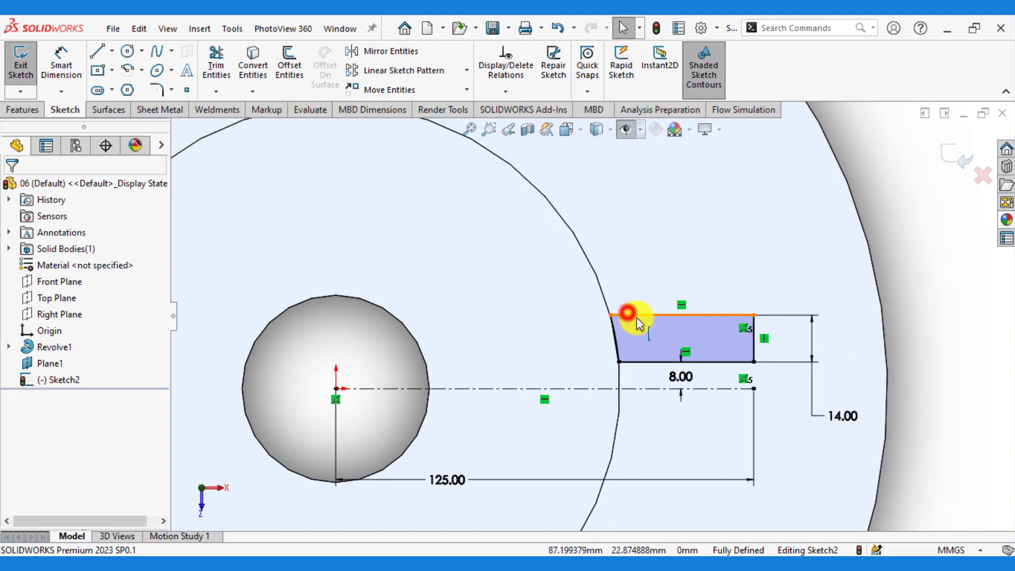
pyautogui.click(628, 314)
pyautogui.keyDown('ctrl'); pyautogui.click(755, 345); pyautogui.keyUp('ctrl')
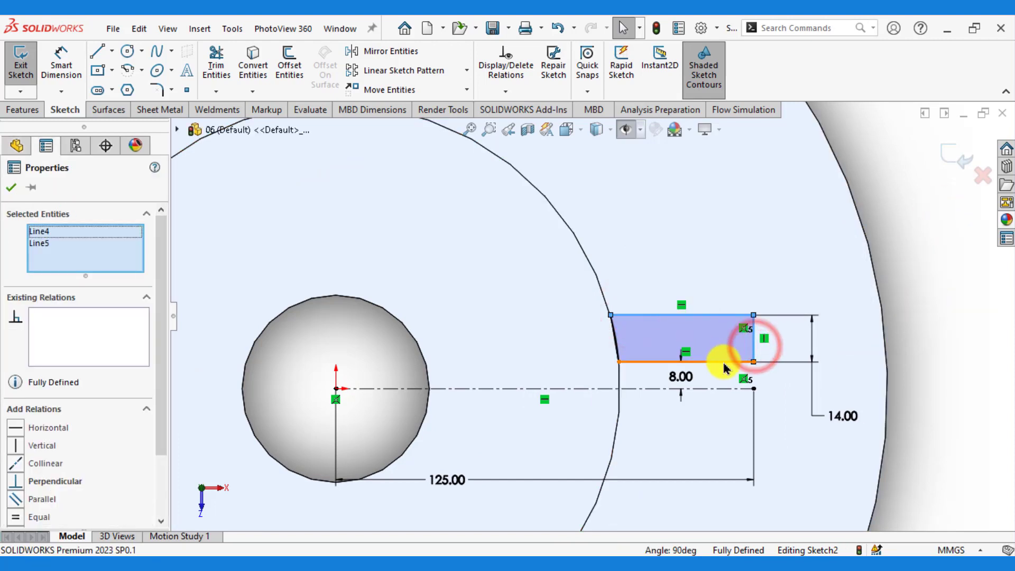
pyautogui.keyDown('ctrl'); pyautogui.click(722, 364); pyautogui.keyUp('ctrl')
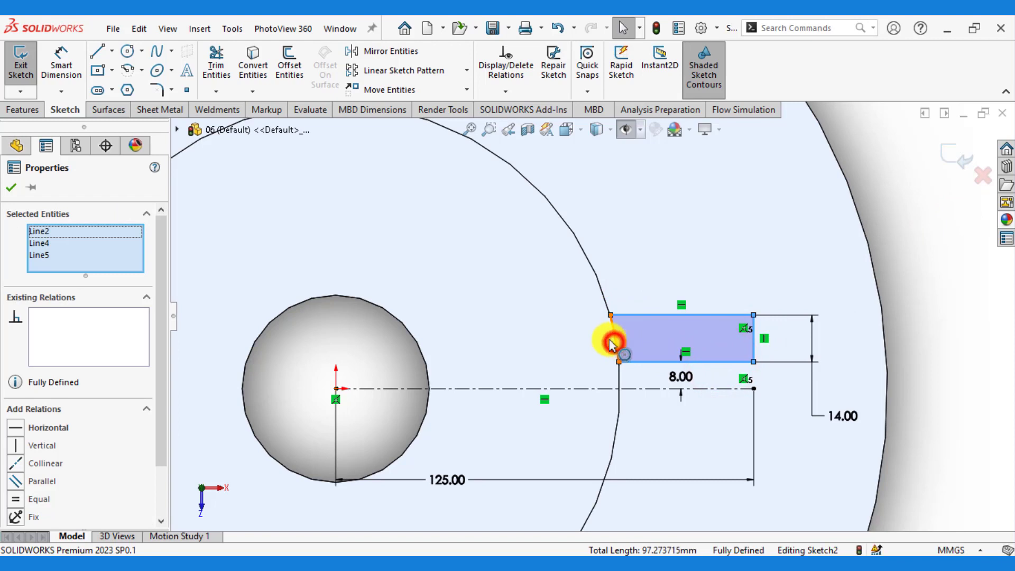
pyautogui.keyDown('ctrl'); pyautogui.click(612, 345); pyautogui.keyUp('ctrl')
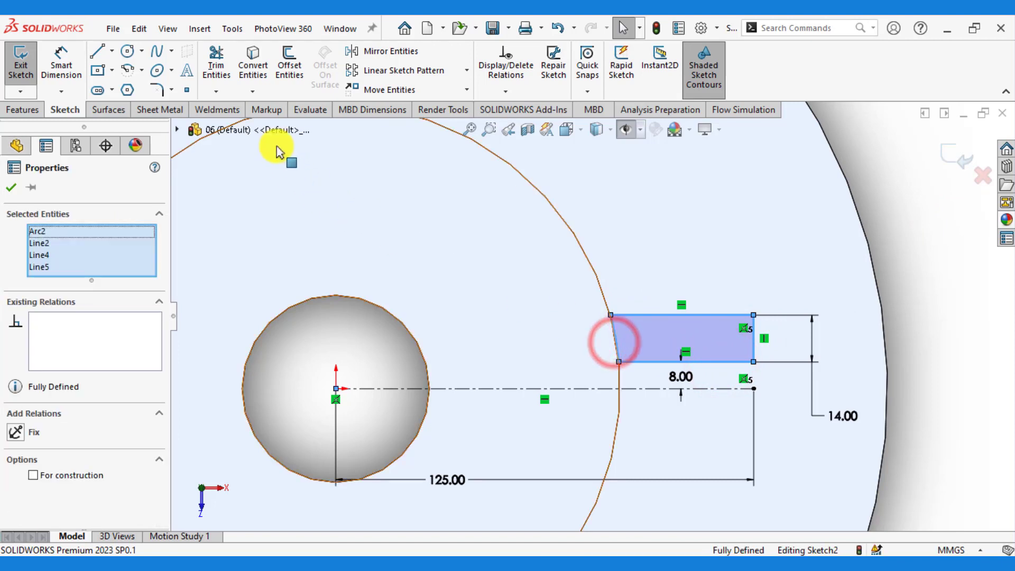
pyautogui.click(392, 55)
pyautogui.click(96, 399)
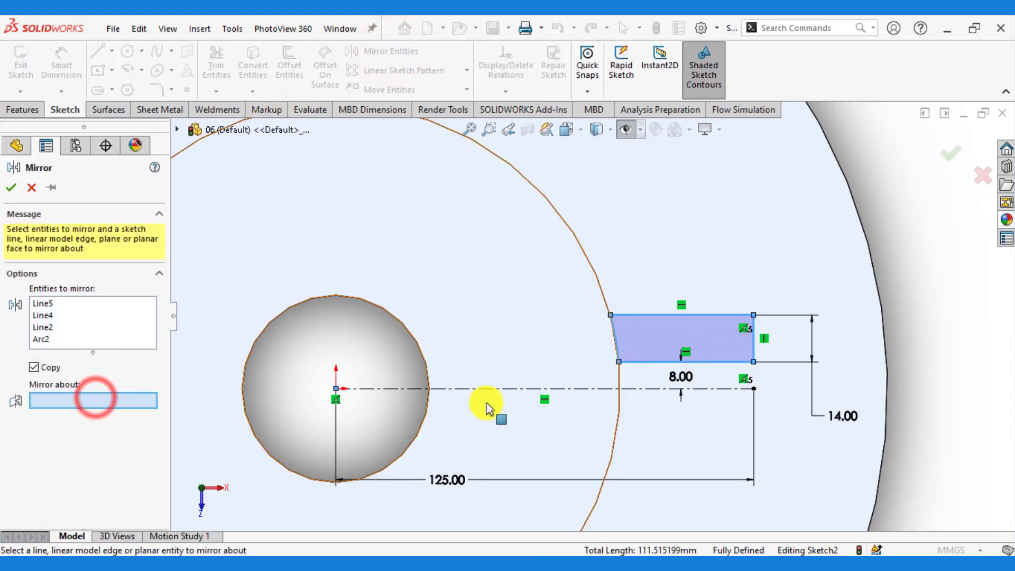
pyautogui.click(637, 394)
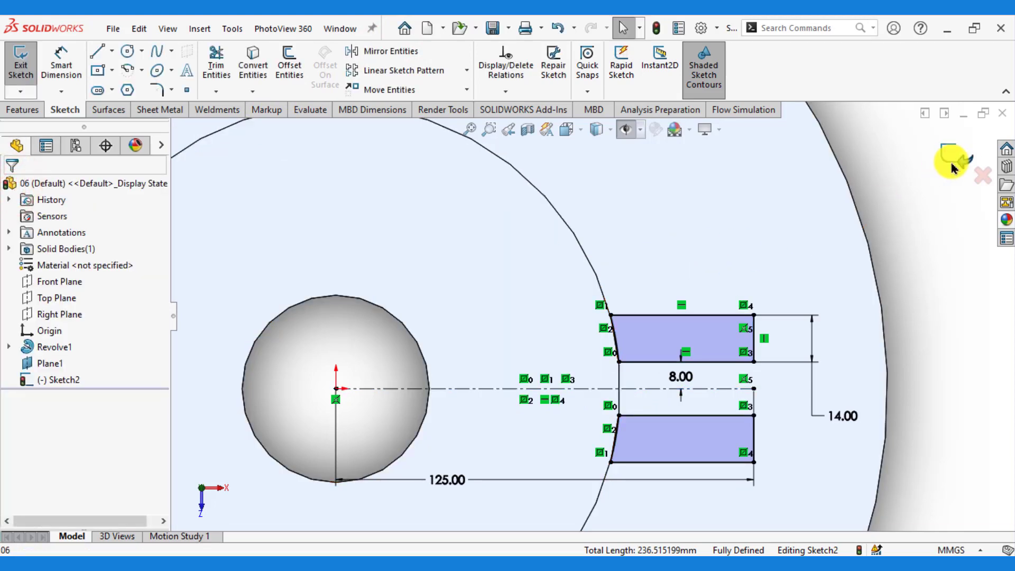
pyautogui.click(954, 155)
pyautogui.moveTo(624, 336)
pyautogui.mouseDown(button='middle')
pyautogui.moveTo(578, 246)
pyautogui.moveTo(562, 445)
pyautogui.mouseUp(button='middle')
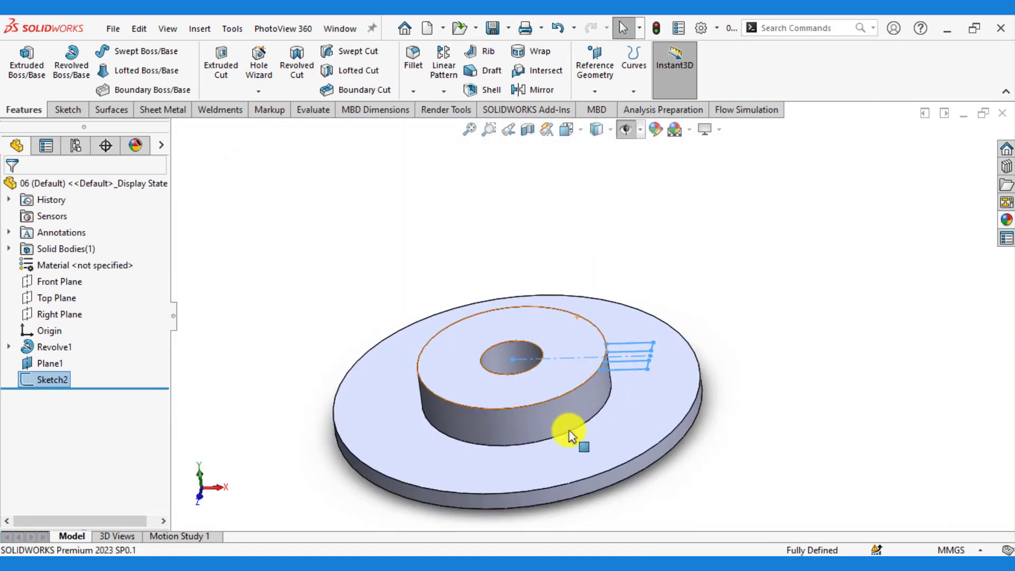
# Extrude the lug pair sketch 30 mm in the reversed direction as Boss-Extrude1.
pyautogui.click(27, 63)
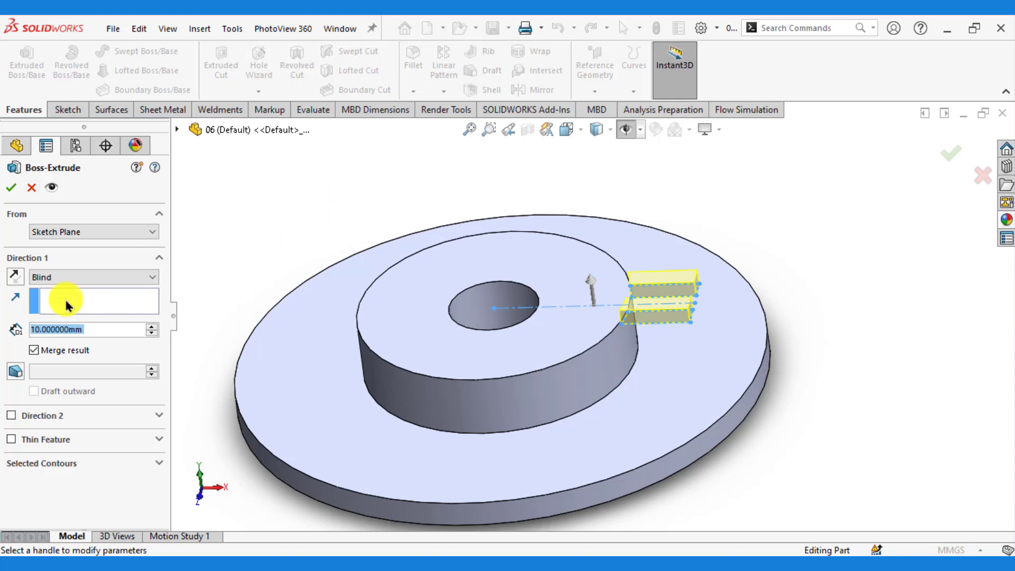
pyautogui.click(15, 277)
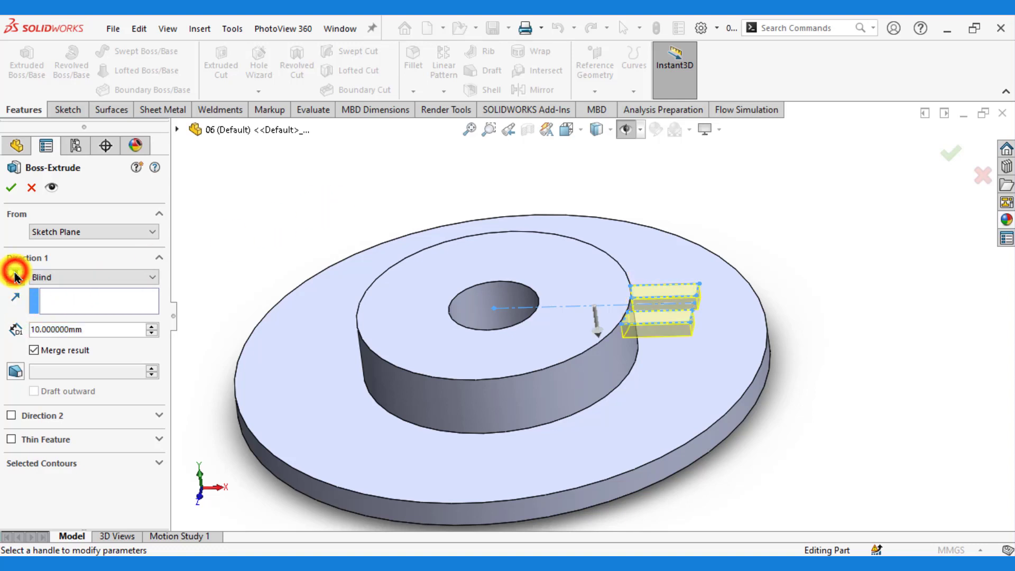
pyautogui.doubleClick(95, 331)
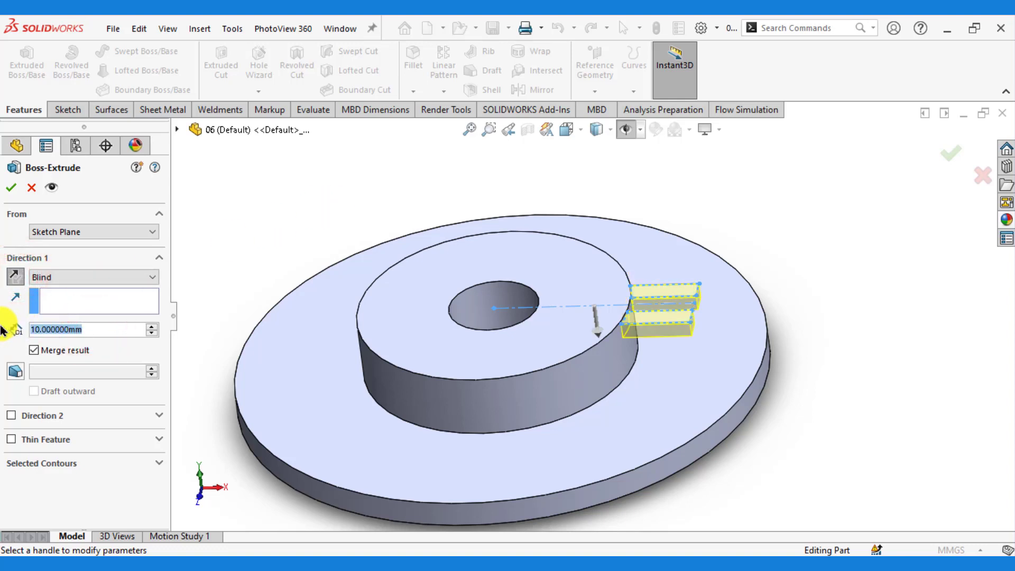
pyautogui.write('20')
pyautogui.press('Return')
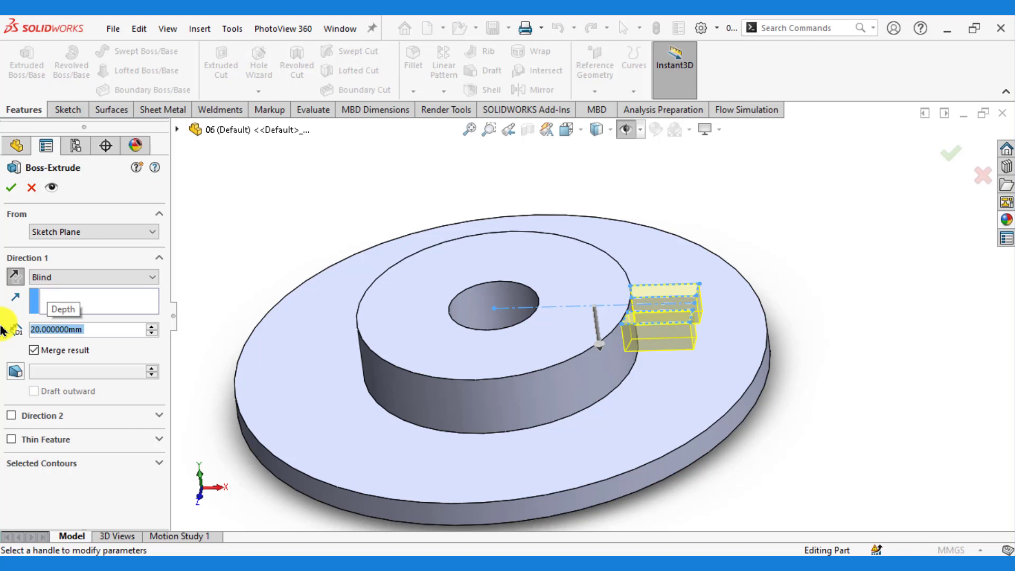
pyautogui.write('30.000000')
pyautogui.press('Return')
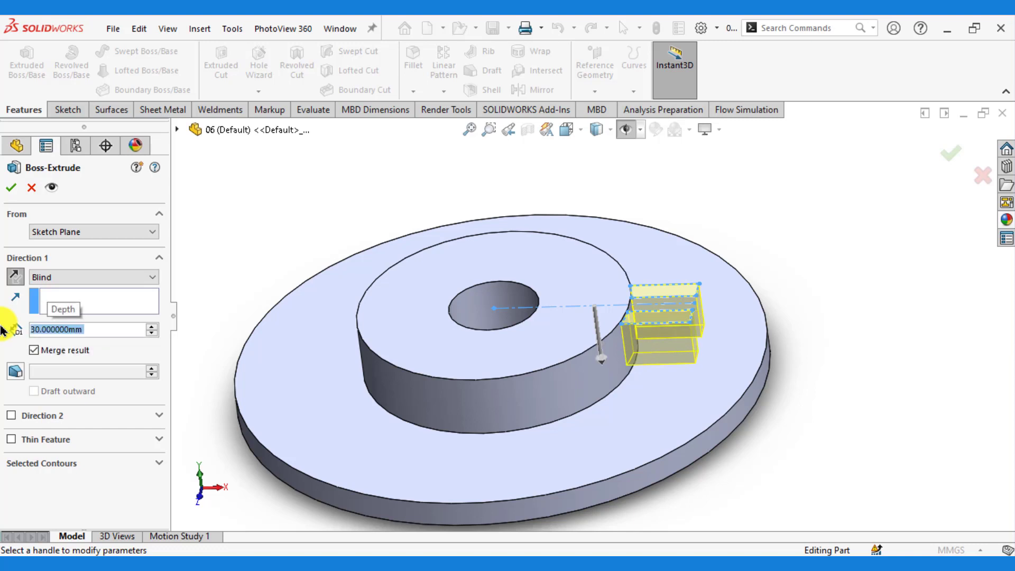
pyautogui.click(9, 187)
pyautogui.moveTo(844, 284)
pyautogui.mouseDown(button='middle')
pyautogui.moveTo(681, 351)
pyautogui.moveTo(650, 397)
pyautogui.moveTo(680, 374)
pyautogui.moveTo(707, 319)
pyautogui.moveTo(716, 335)
pyautogui.moveTo(599, 334)
pyautogui.mouseUp(button='middle')
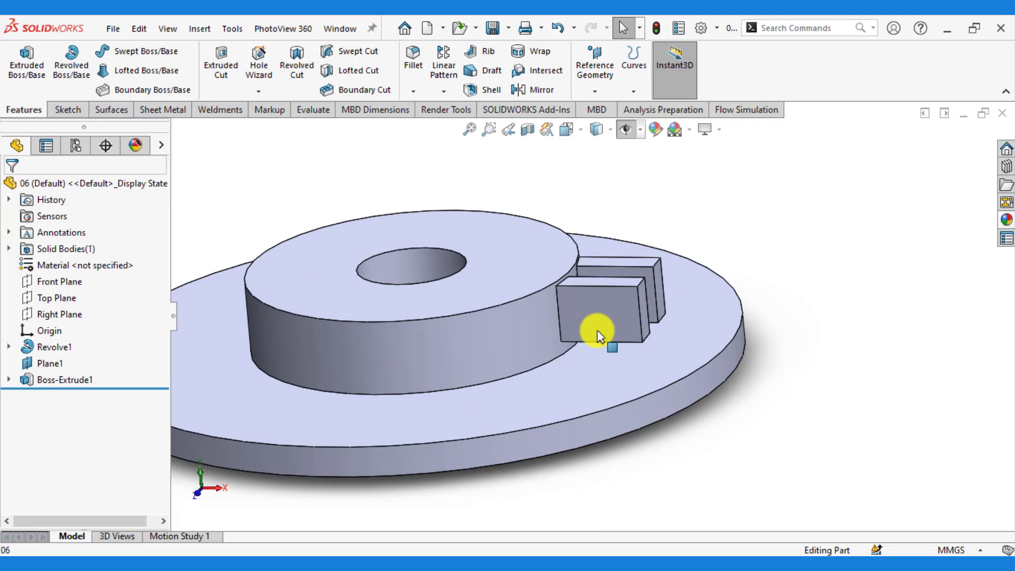
pyautogui.scroll(2, 599, 334)
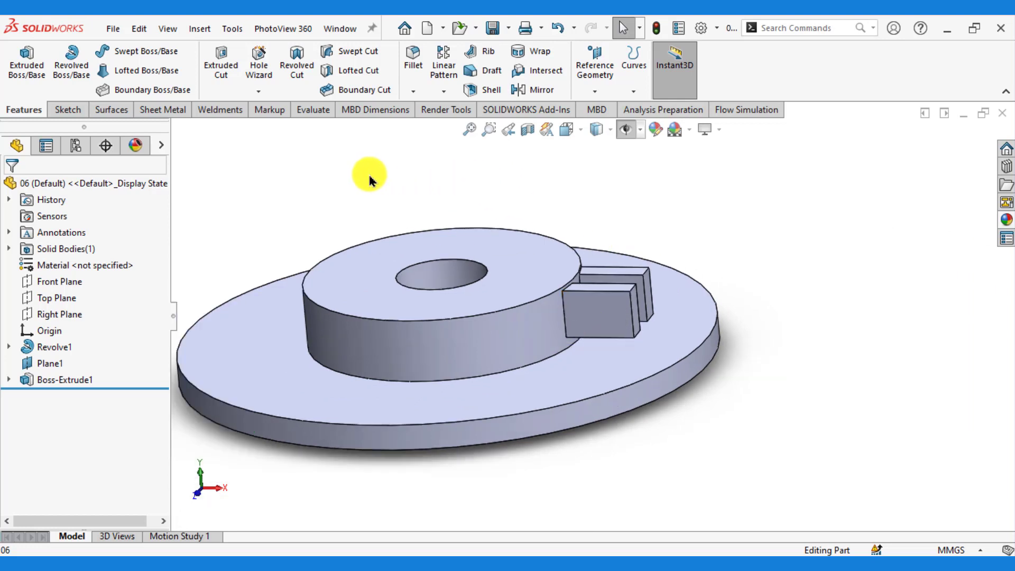
# Full-round fillet the first lug block's outer end using its top, end and bottom faces.
pyautogui.click(413, 58)
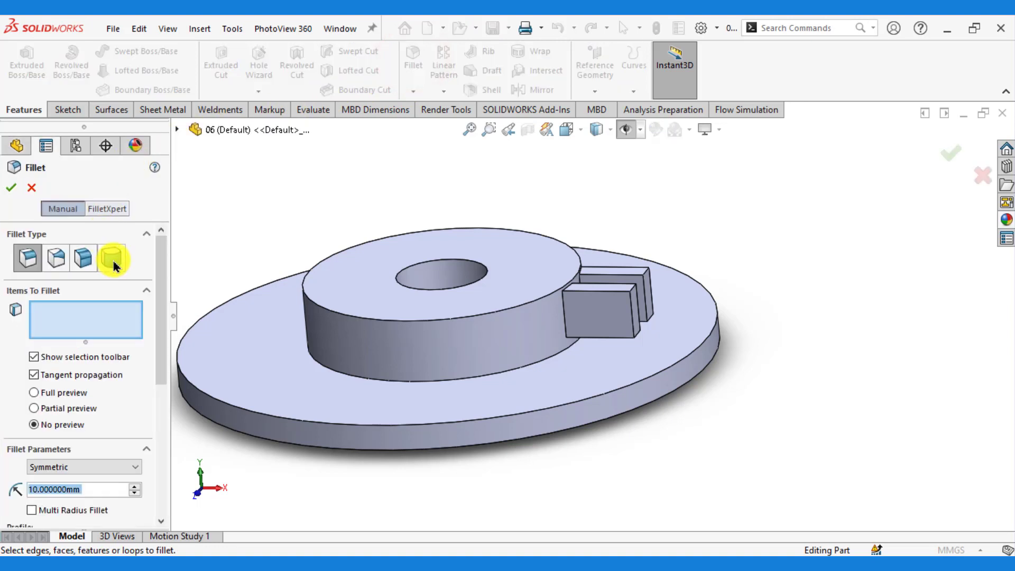
pyautogui.click(112, 264)
pyautogui.click(68, 317)
pyautogui.scroll(-2, 532, 312)
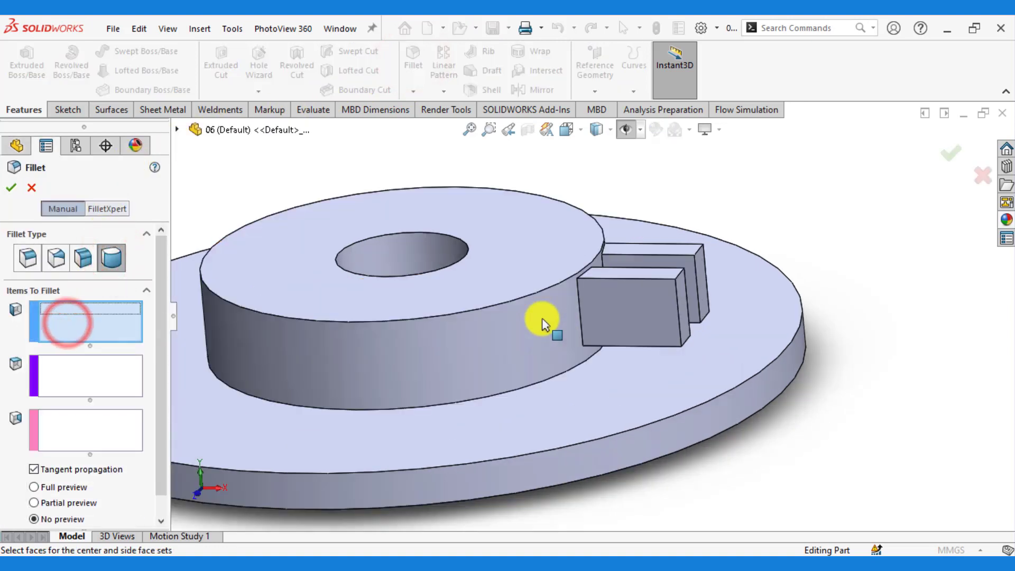
pyautogui.click(643, 271)
pyautogui.click(94, 376)
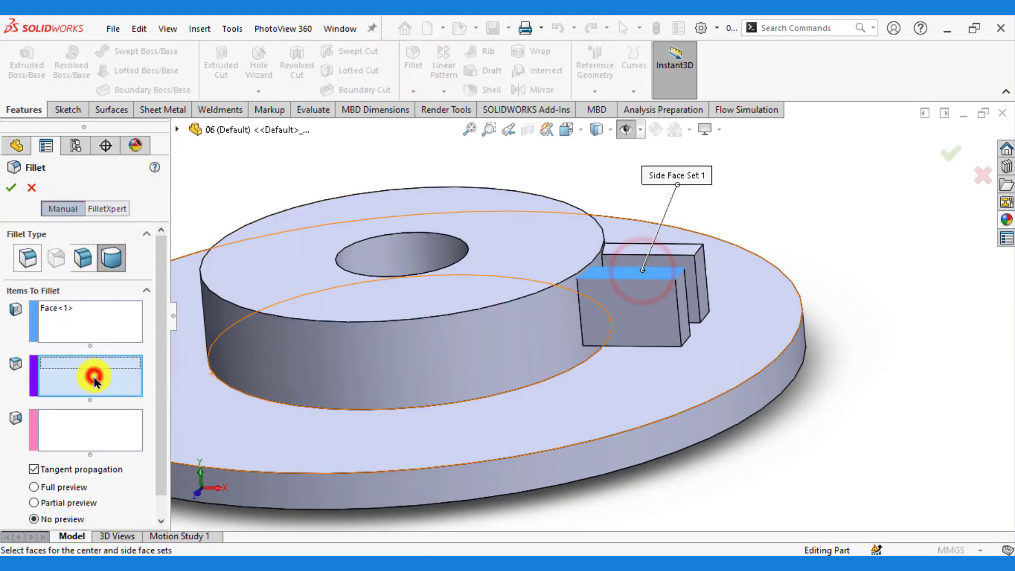
pyautogui.click(685, 324)
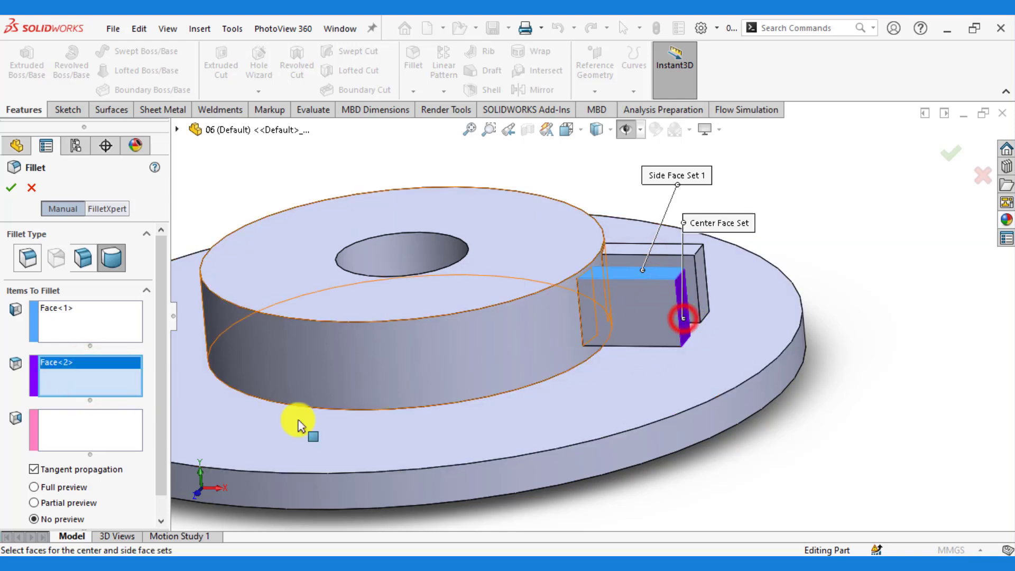
pyautogui.click(67, 436)
pyautogui.moveTo(528, 408)
pyautogui.mouseDown(button='middle')
pyautogui.moveTo(537, 335)
pyautogui.moveTo(653, 281)
pyautogui.moveTo(539, 356)
pyautogui.moveTo(415, 329)
pyautogui.mouseUp(button='middle')
pyautogui.scroll(-2, 675, 267)
pyautogui.scroll(-2, 659, 281)
pyautogui.click(416, 325)
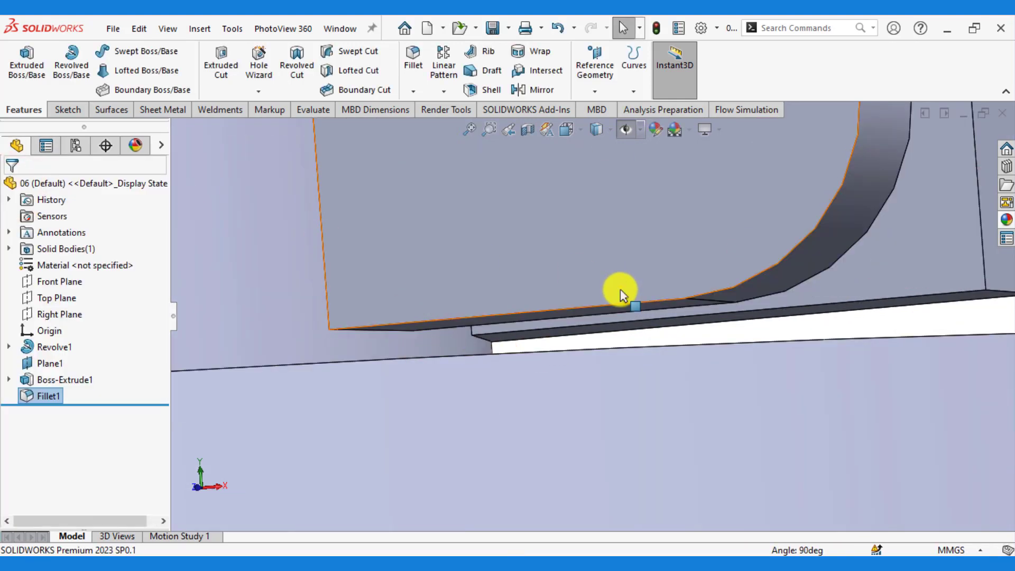
pyautogui.scroll(2, 619, 290)
pyautogui.scroll(2, 614, 302)
pyautogui.scroll(2, 615, 306)
pyautogui.moveTo(594, 294)
pyautogui.mouseDown(button='middle')
pyautogui.moveTo(589, 328)
pyautogui.moveTo(608, 338)
pyautogui.mouseUp(button='middle')
pyautogui.click(866, 423)
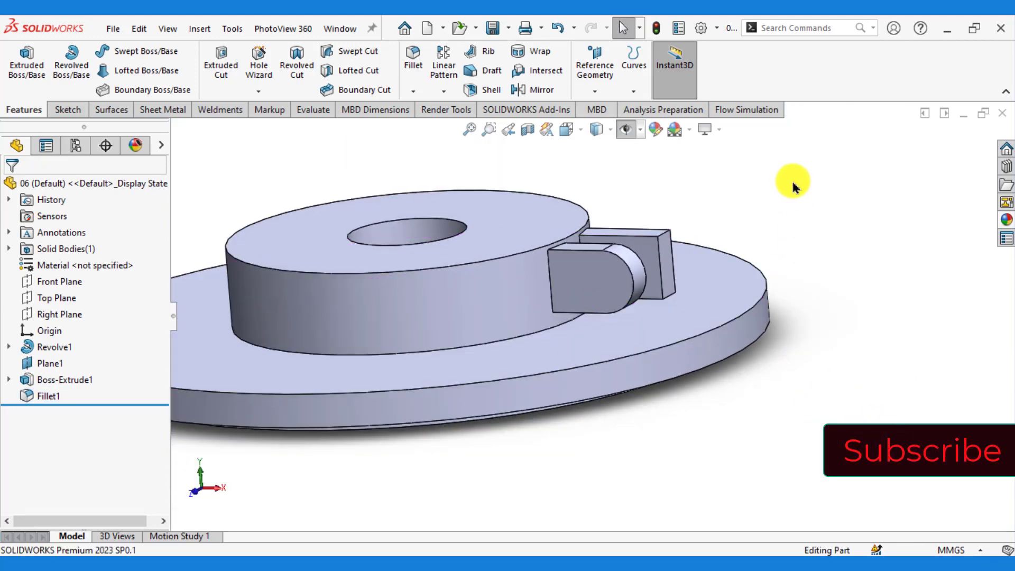
# Add a second full round fillet across the other lug block's top, end and bottom faces.
pyautogui.click(411, 59)
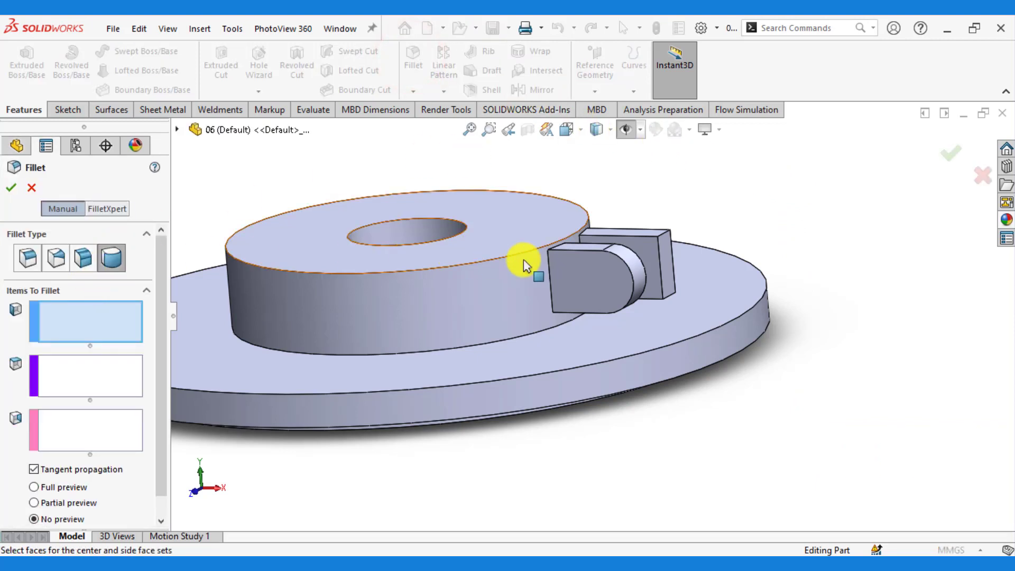
pyautogui.click(636, 230)
pyautogui.click(61, 370)
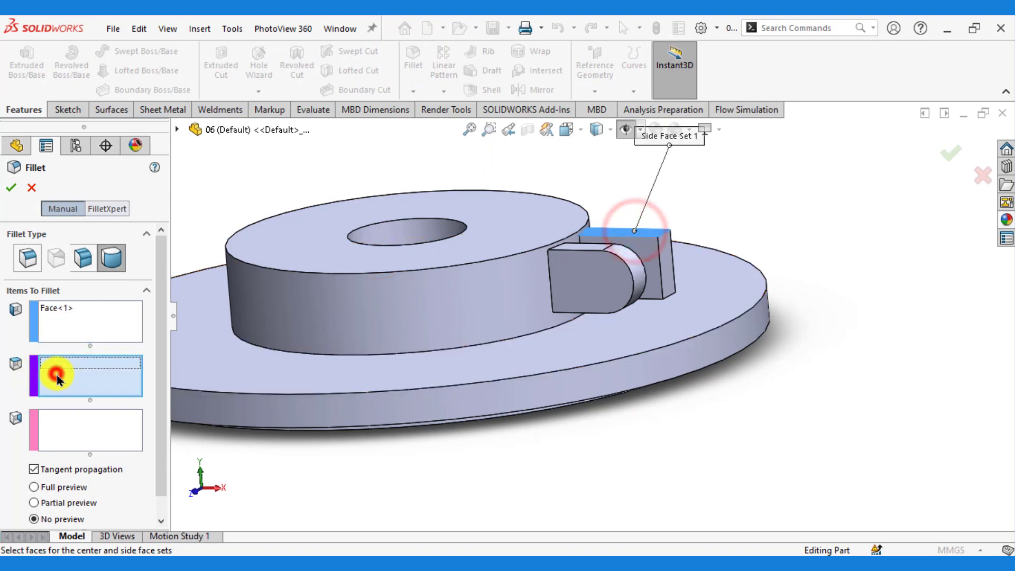
pyautogui.click(665, 267)
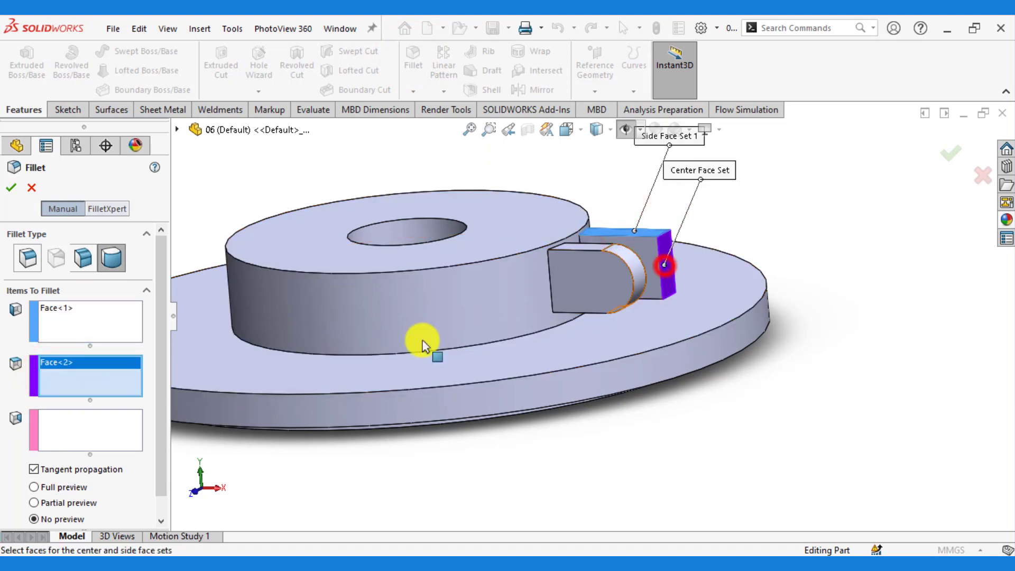
pyautogui.click(80, 423)
pyautogui.moveTo(560, 356); pyautogui.dragTo(572, 304, button='middle')
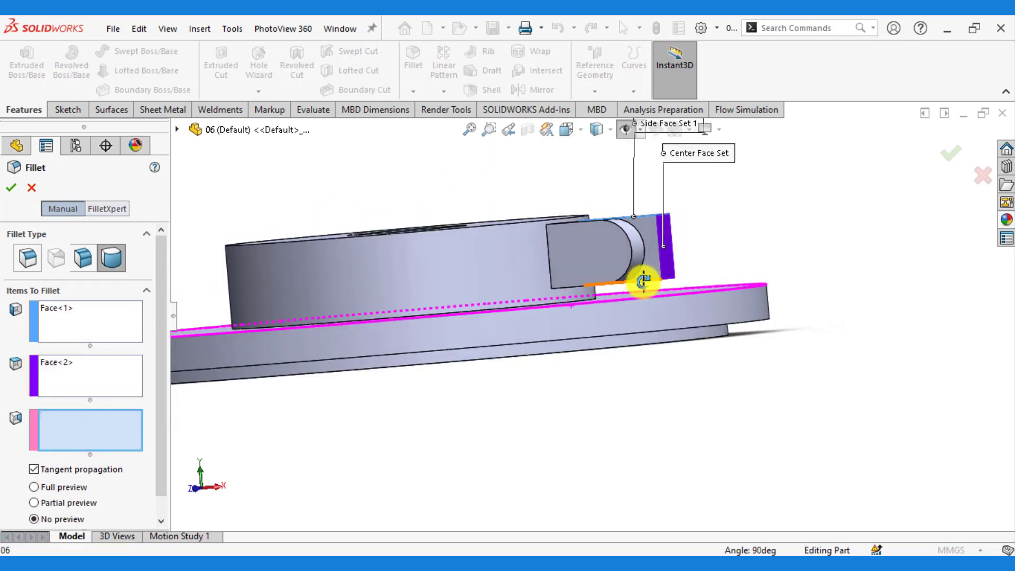
pyautogui.scroll(-3, 642, 280)
pyautogui.scroll(-2, 643, 297)
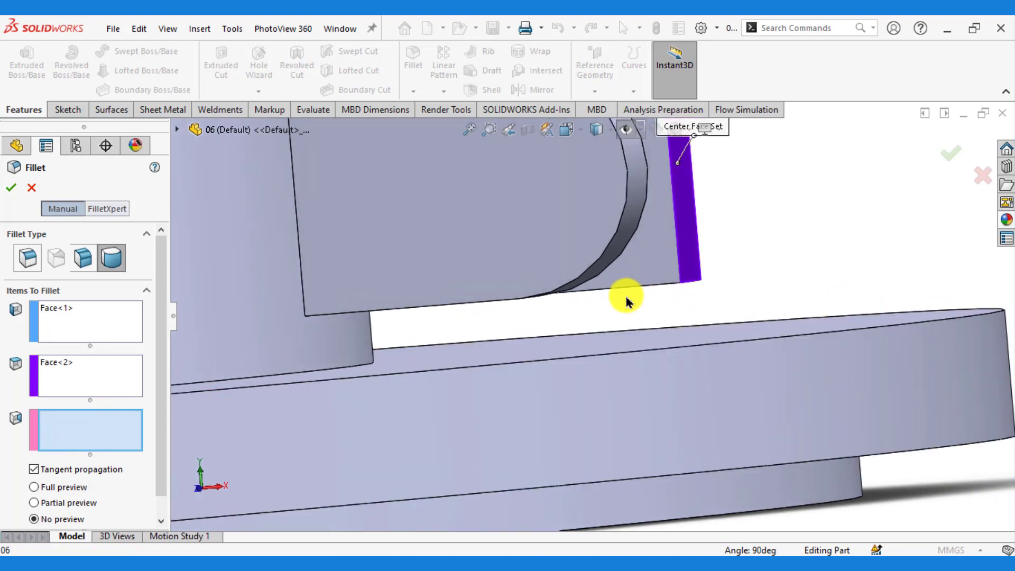
pyautogui.moveTo(640, 301); pyautogui.dragTo(621, 293, button='middle')
pyautogui.scroll(-2, 621, 292)
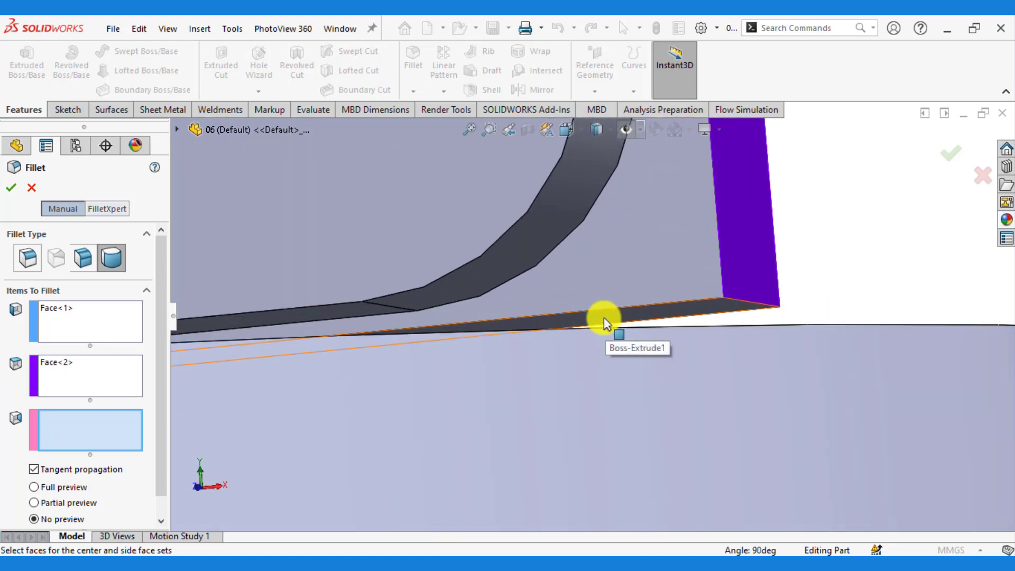
pyautogui.click(604, 321)
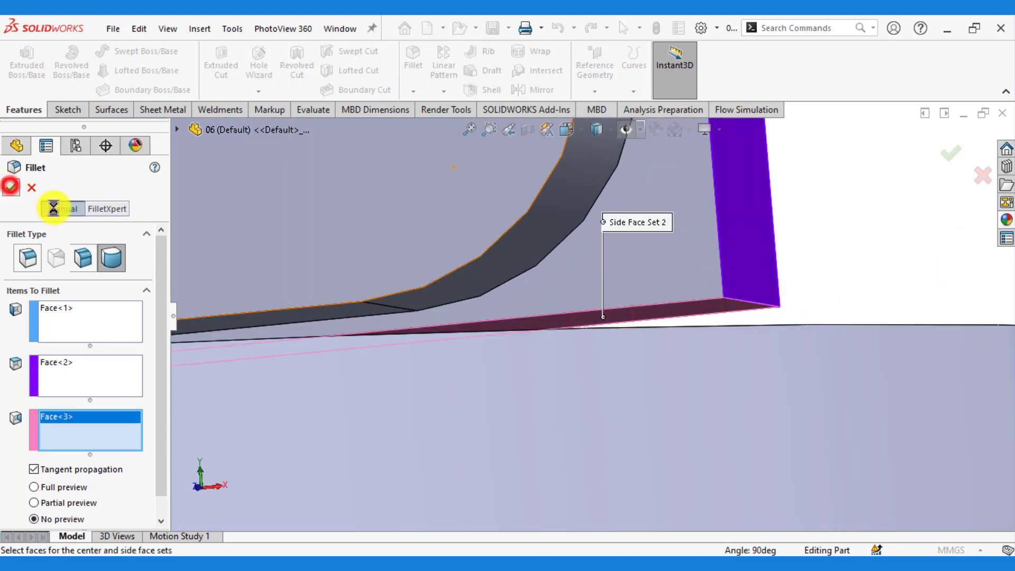
pyautogui.scroll(2, 624, 294)
pyautogui.scroll(2, 622, 302)
# Edit Boss-Extrude1's 125 mm centreline offset dimension to 120 mm and rebuild.
pyautogui.scroll(1, 608, 291)
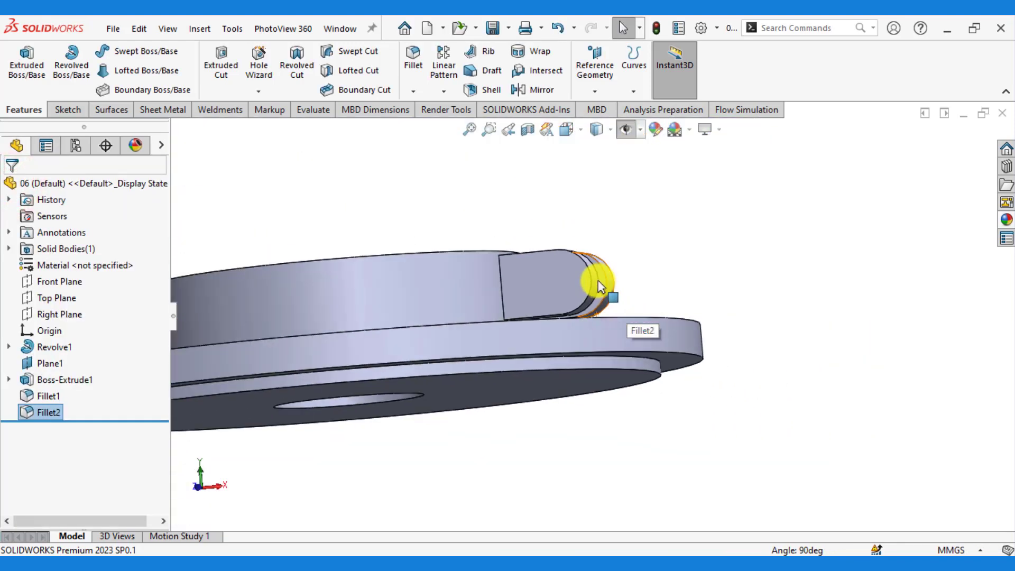
pyautogui.moveTo(600, 286)
pyautogui.mouseDown(button='middle')
pyautogui.moveTo(623, 344)
pyautogui.moveTo(677, 368)
pyautogui.mouseUp(button='middle')
pyautogui.click(828, 395)
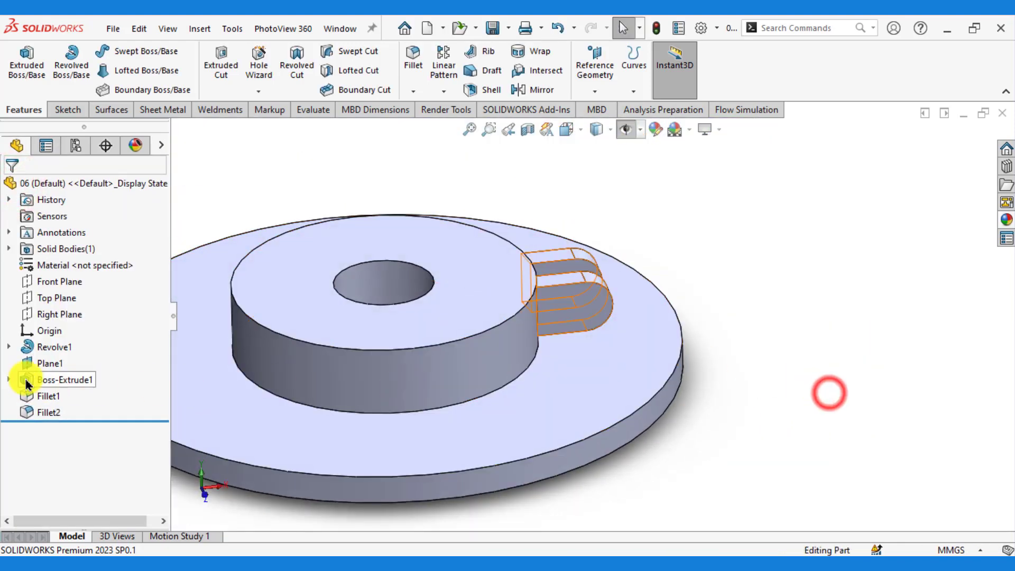
pyautogui.click(50, 380)
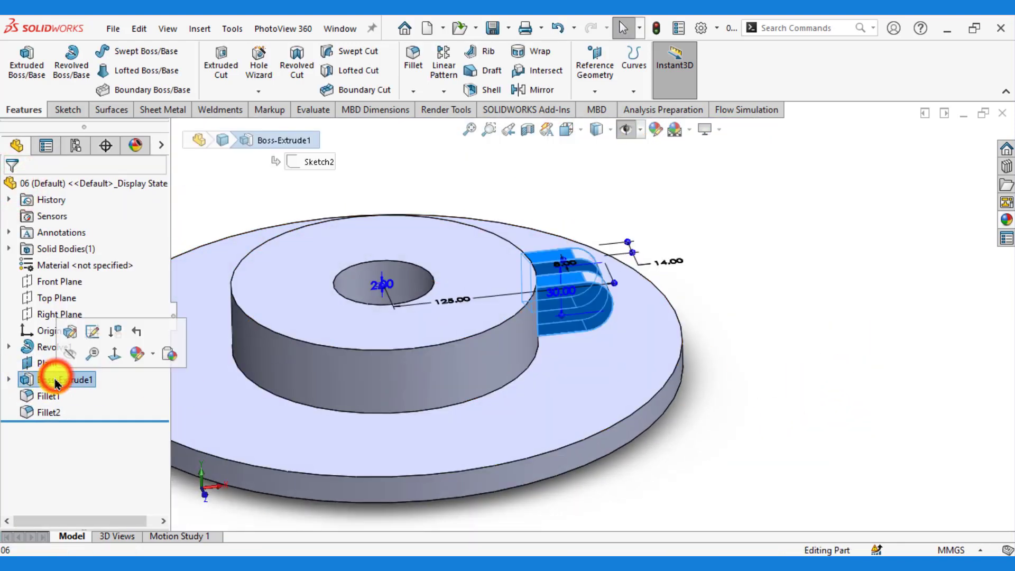
pyautogui.doubleClick(449, 300)
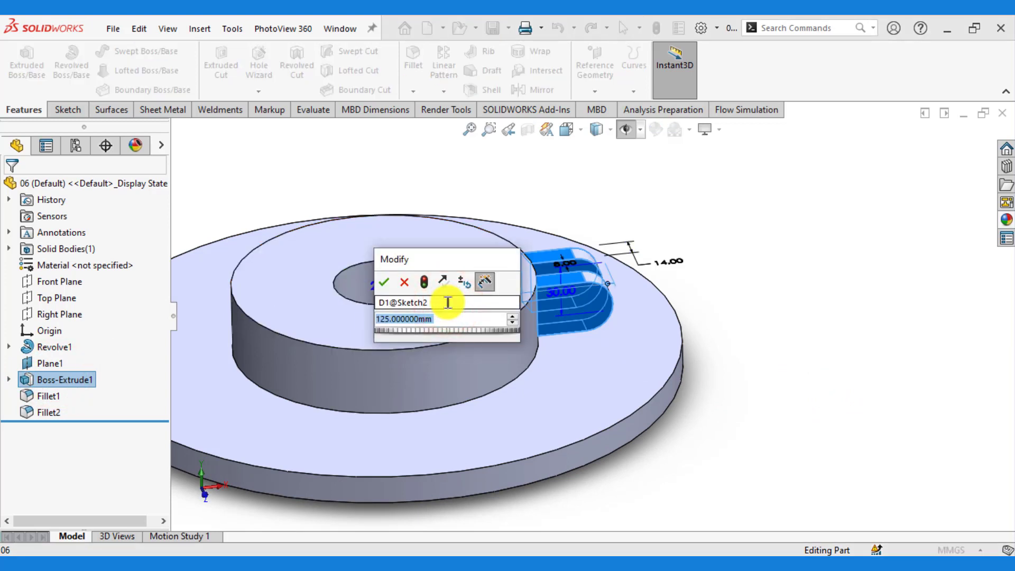
pyautogui.write('120')
pyautogui.press('Return')
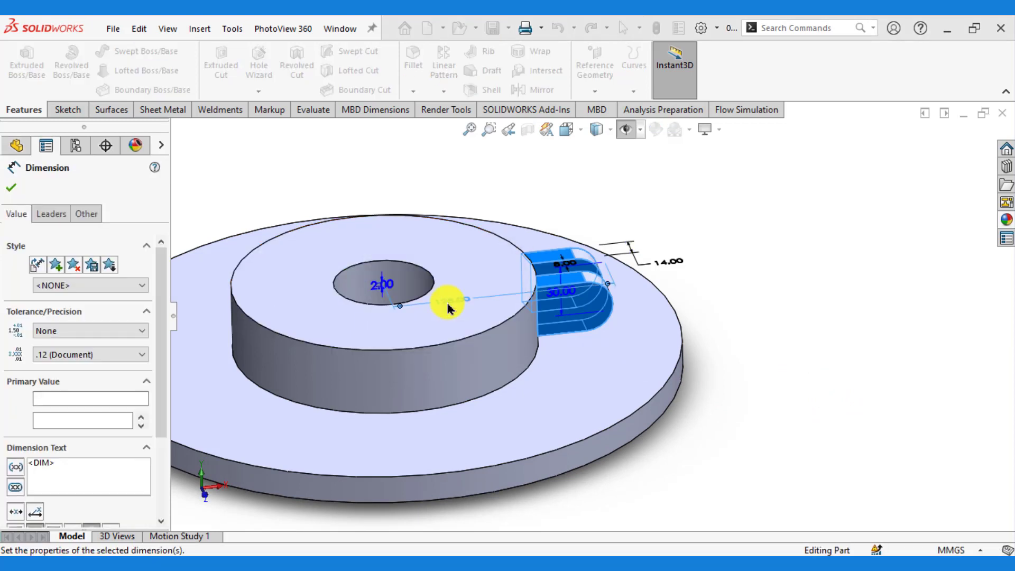
pyautogui.click(11, 187)
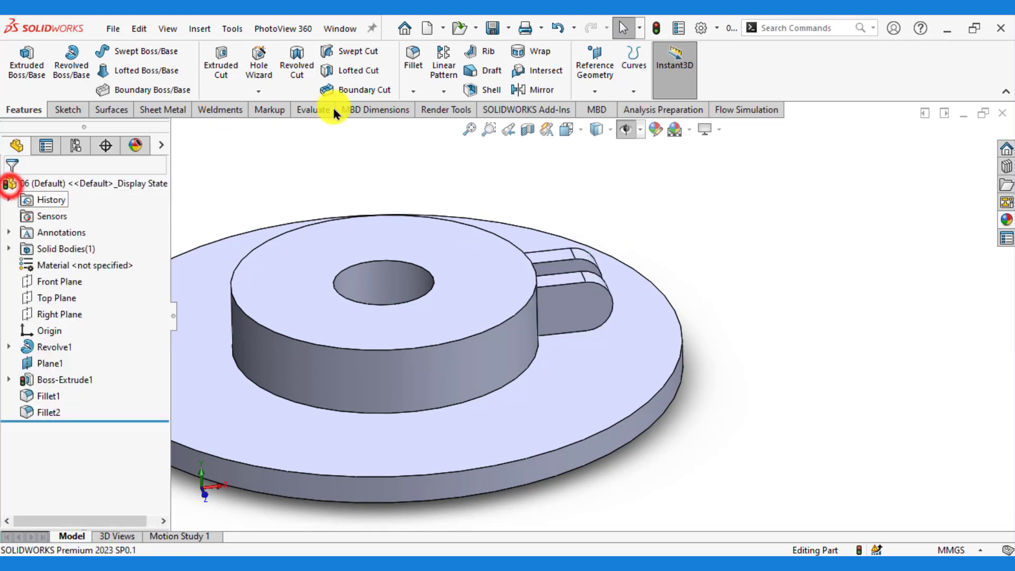
pyautogui.scroll(2, 751, 307)
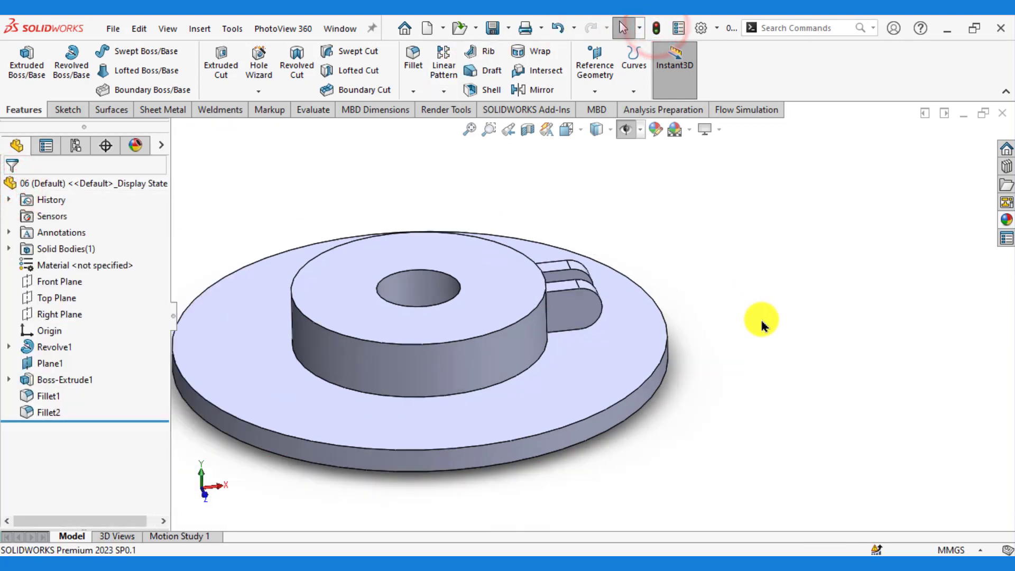
pyautogui.scroll(1, 709, 373)
pyautogui.scroll(-5, 591, 318)
# Sketch on the lug's end face a circle centred on the rounded end's arc centre.
pyautogui.click(559, 309)
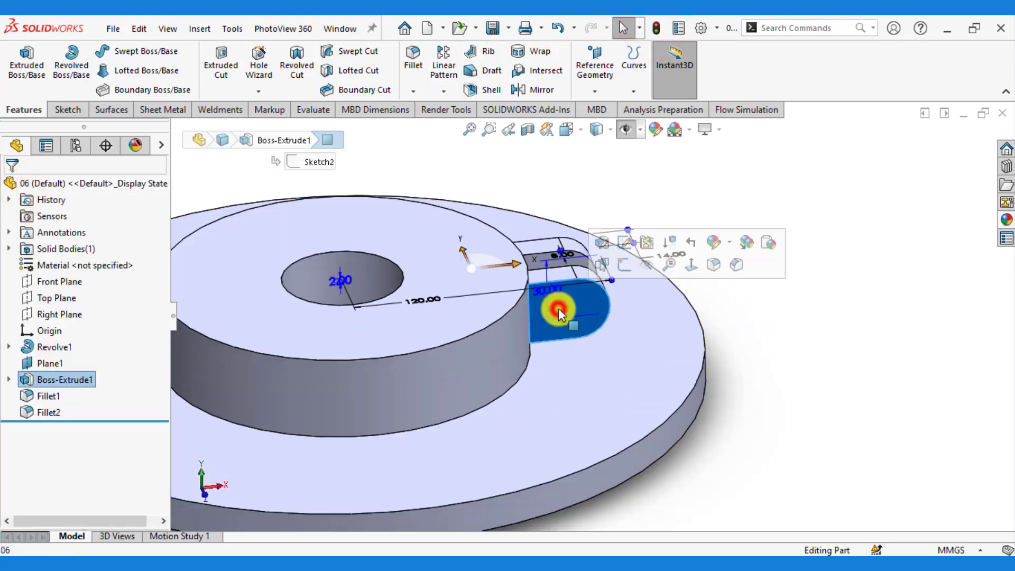
pyautogui.click(624, 270)
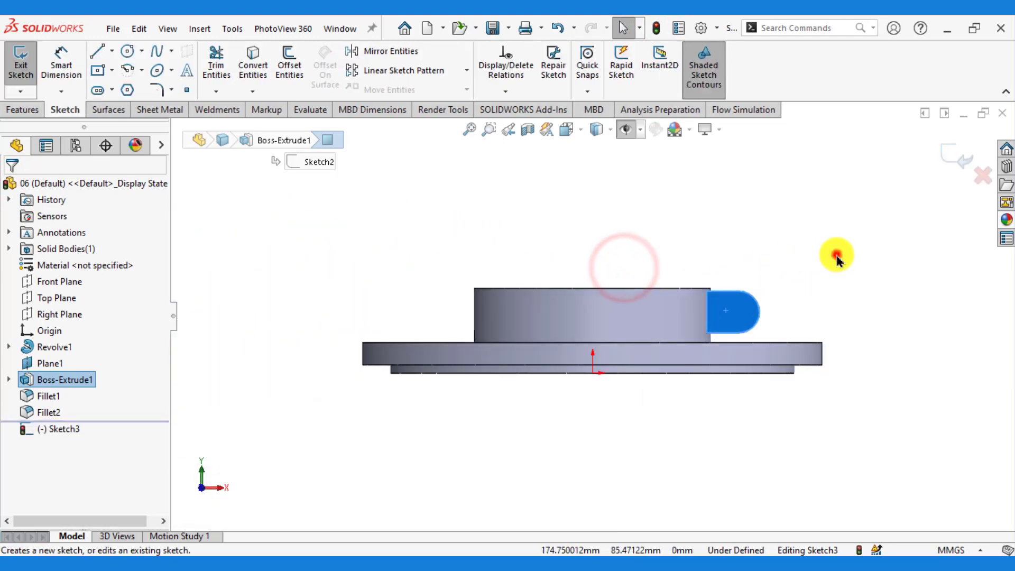
pyautogui.click(836, 253)
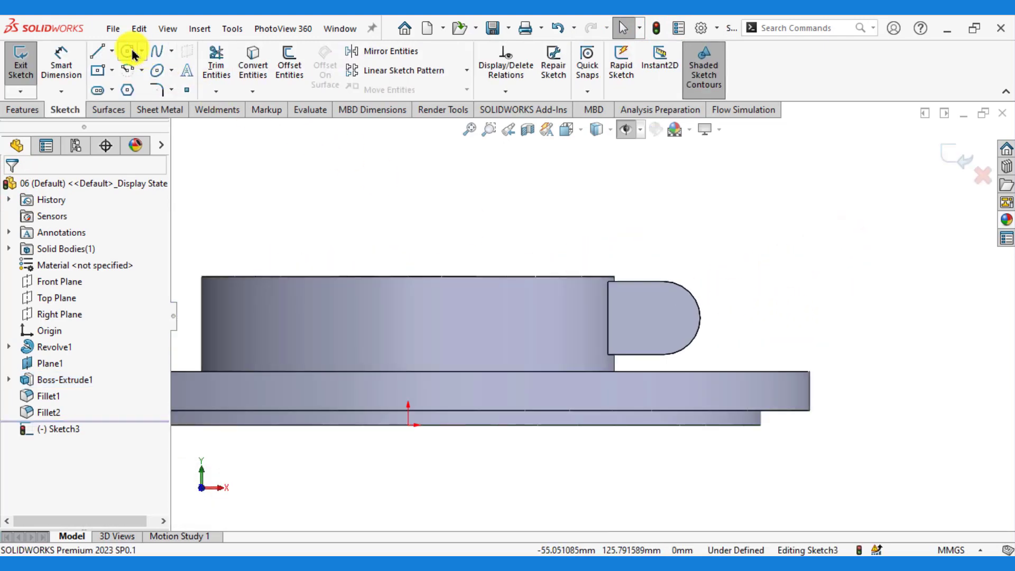
pyautogui.click(128, 51)
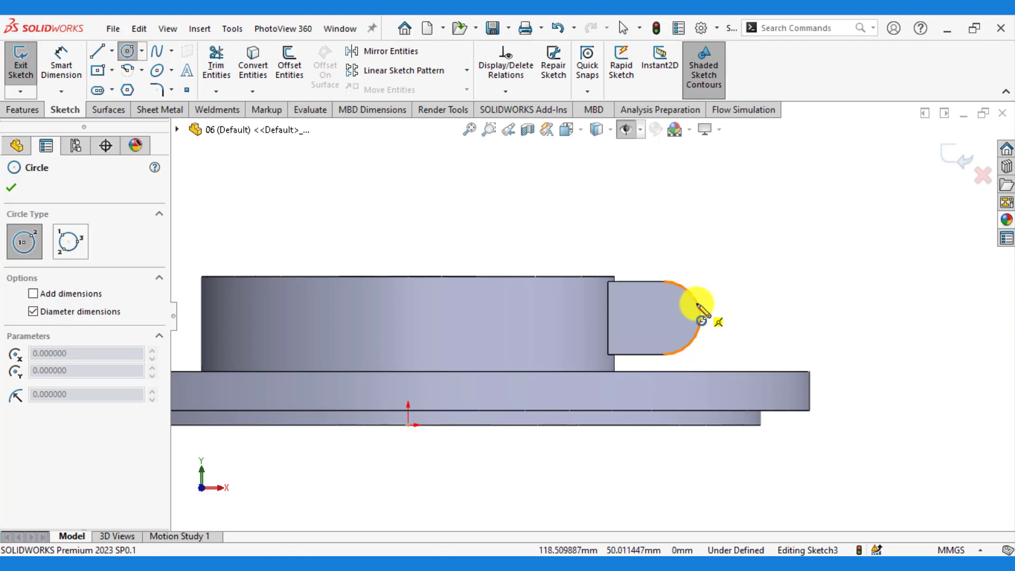
pyautogui.click(665, 318)
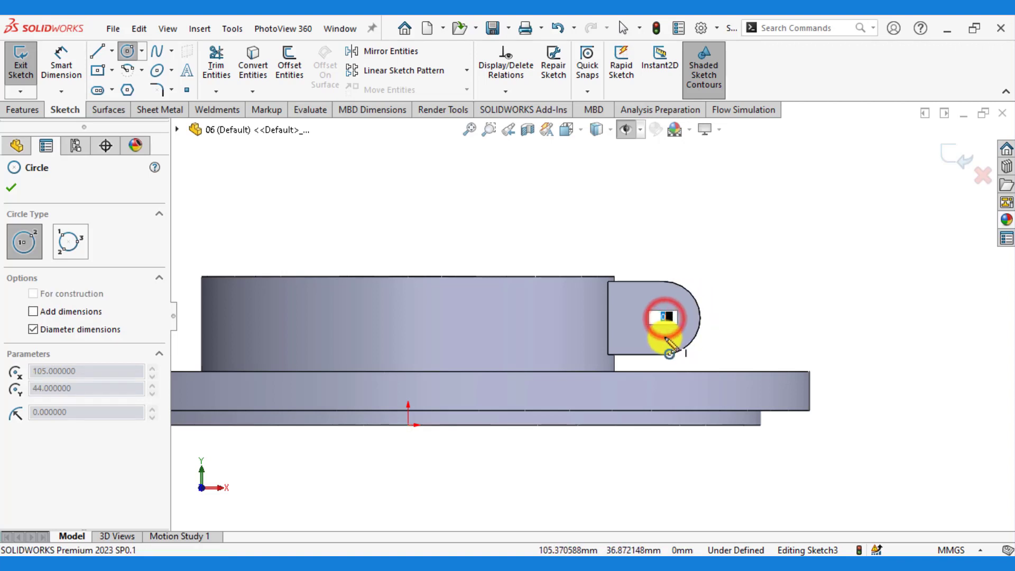
pyautogui.press('Escape')
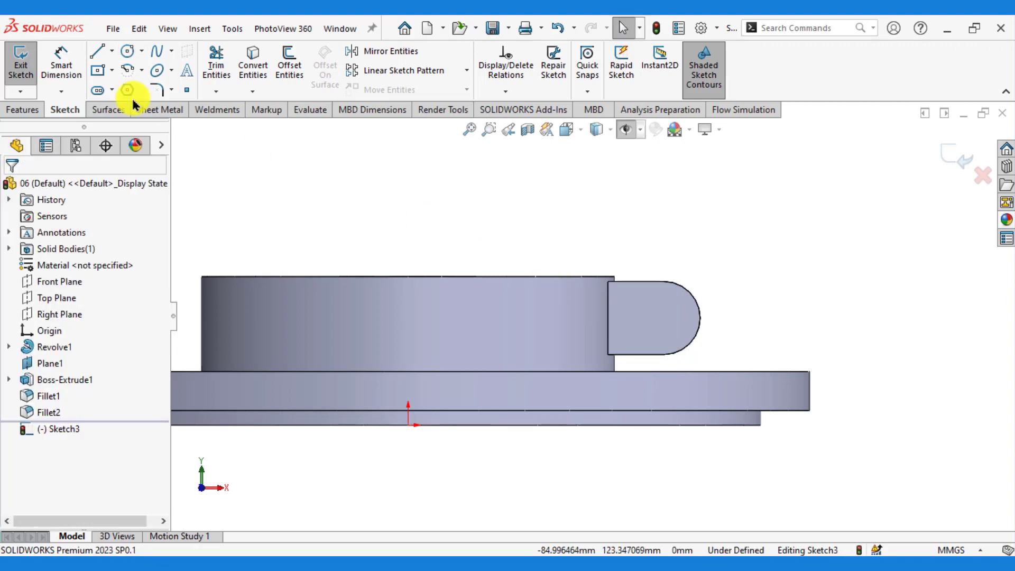
pyautogui.click(125, 52)
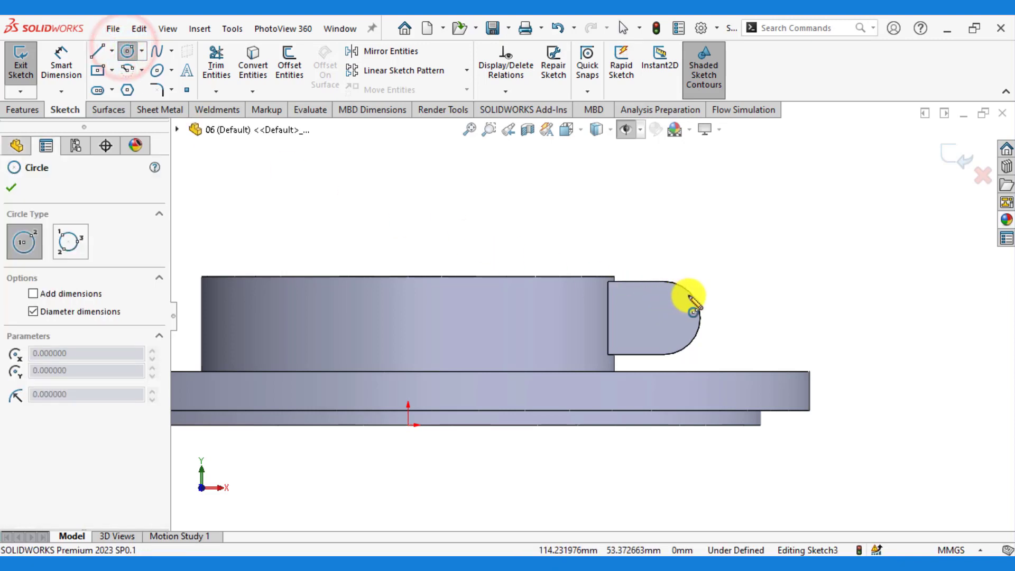
pyautogui.click(664, 318)
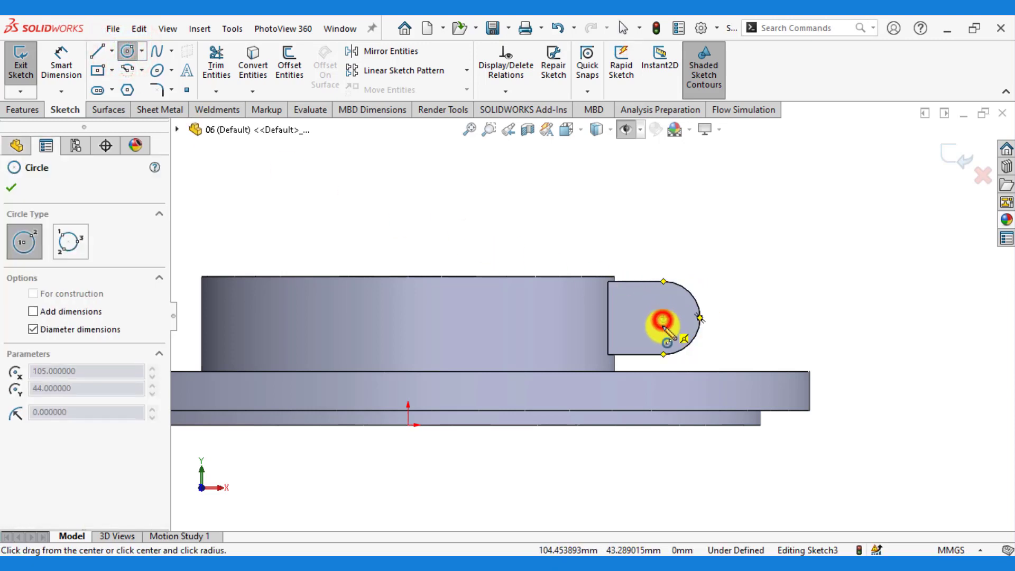
pyautogui.click(664, 338)
pyautogui.press('Escape')
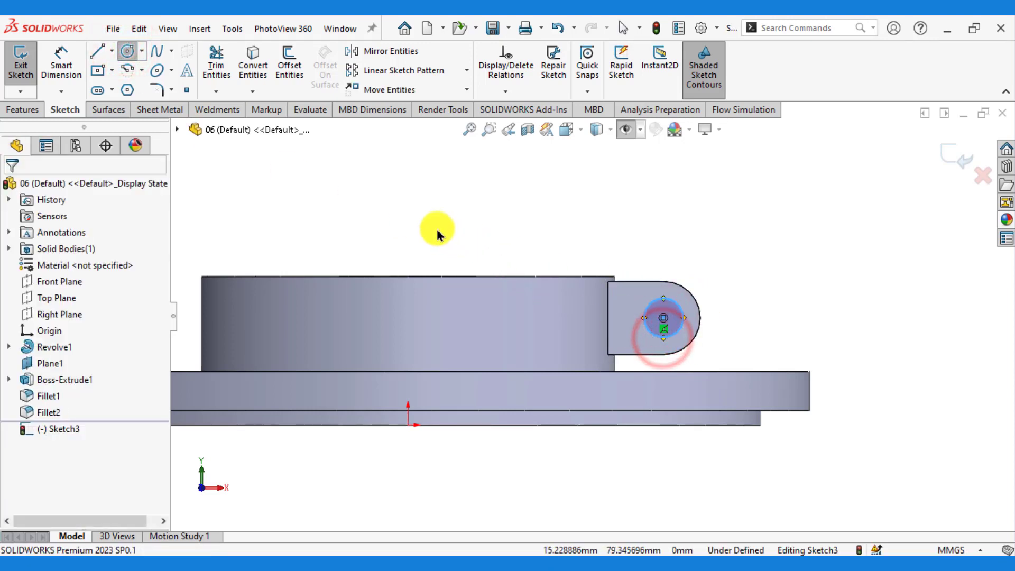
# Dimension the circle's diameter to 16 mm.
pyautogui.click(54, 53)
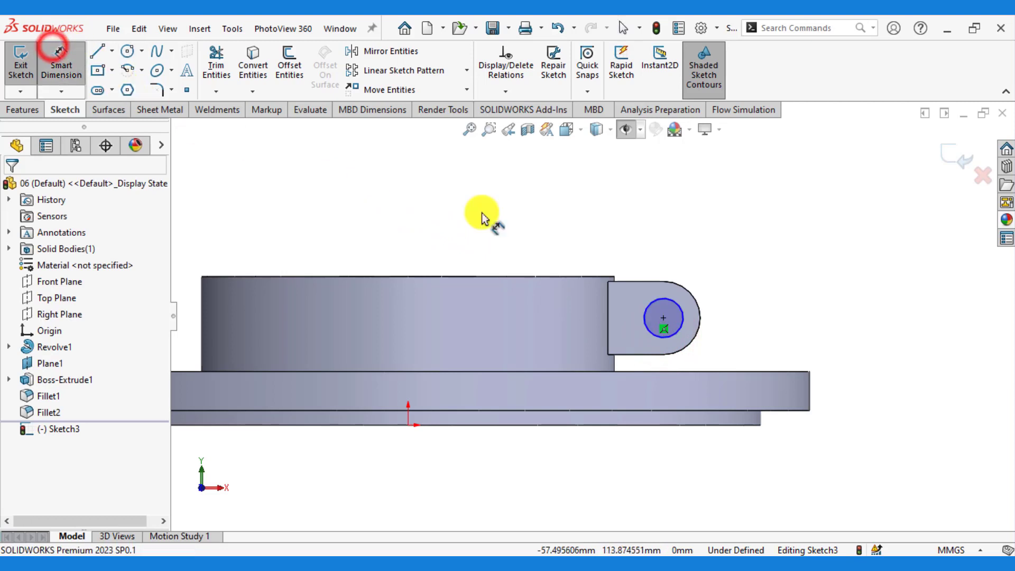
pyautogui.click(681, 306)
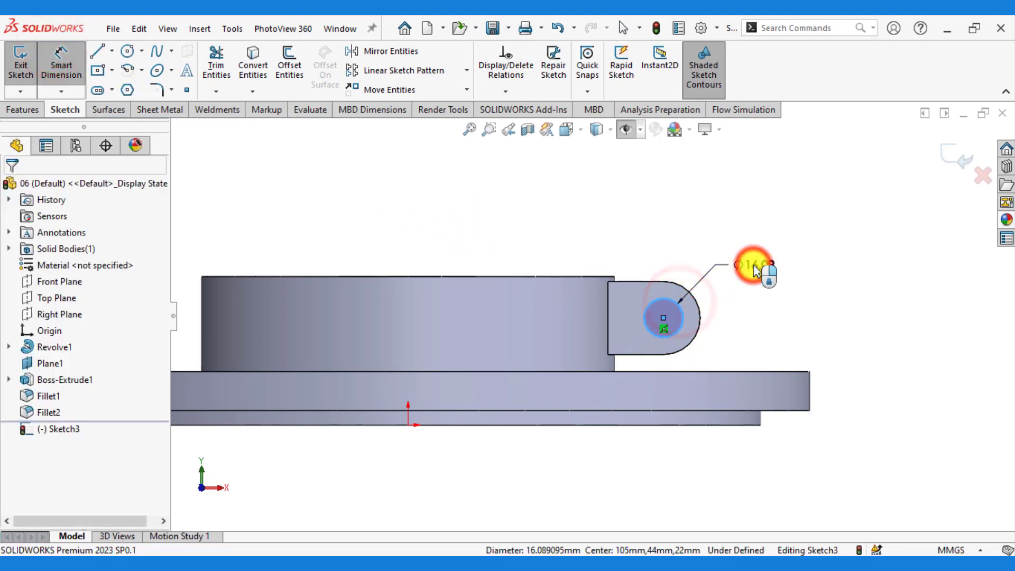
pyautogui.click(754, 267)
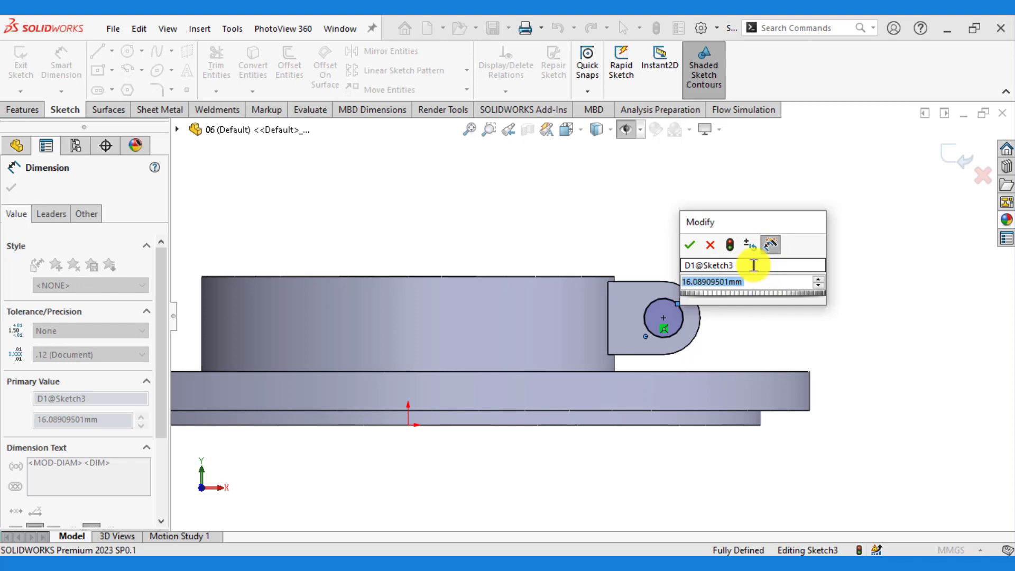
pyautogui.write('16')
pyautogui.press('Return')
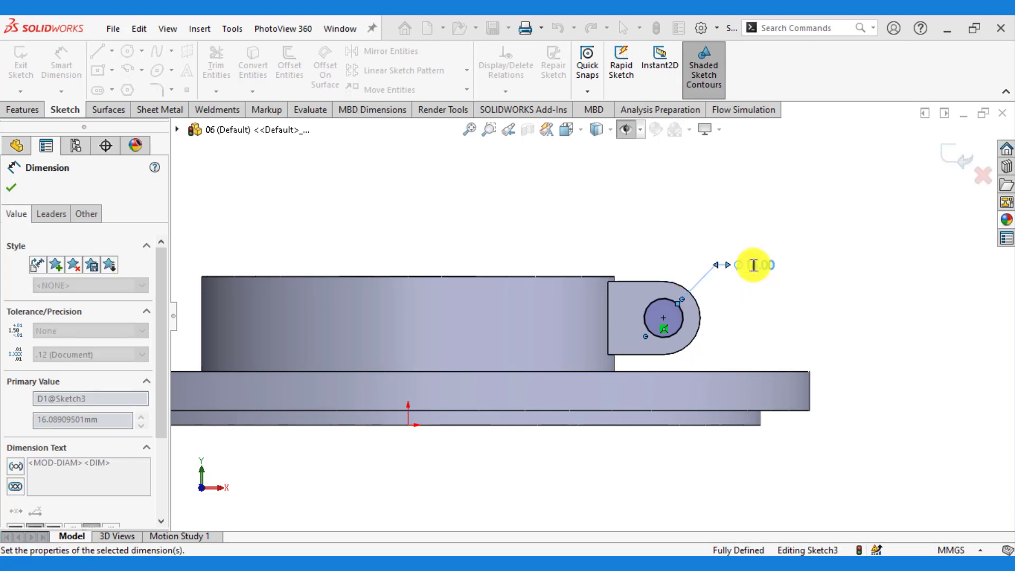
# Cut the circle through the lugs as a Through All extruded hole.
pyautogui.click(7, 186)
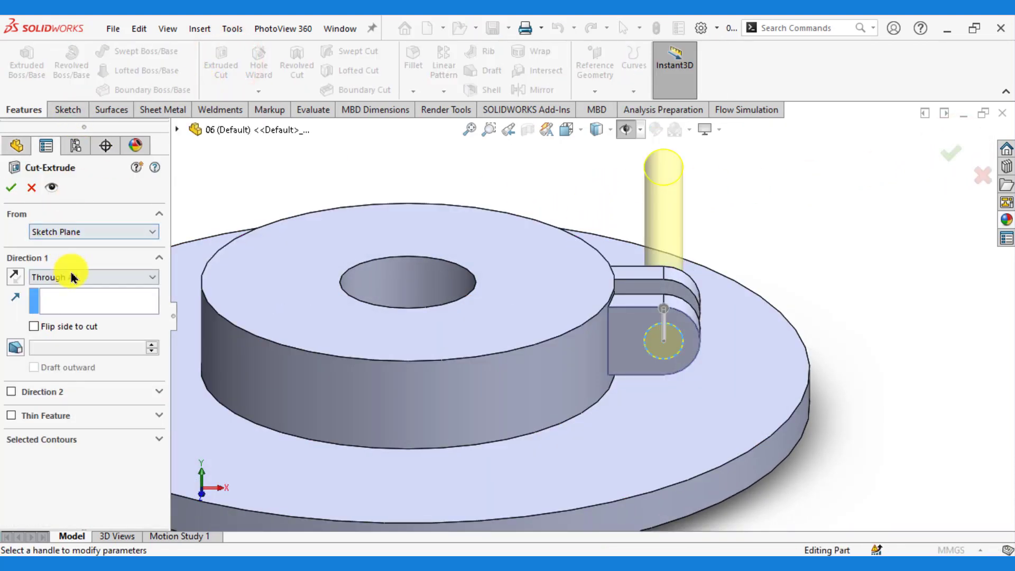
pyautogui.click(9, 187)
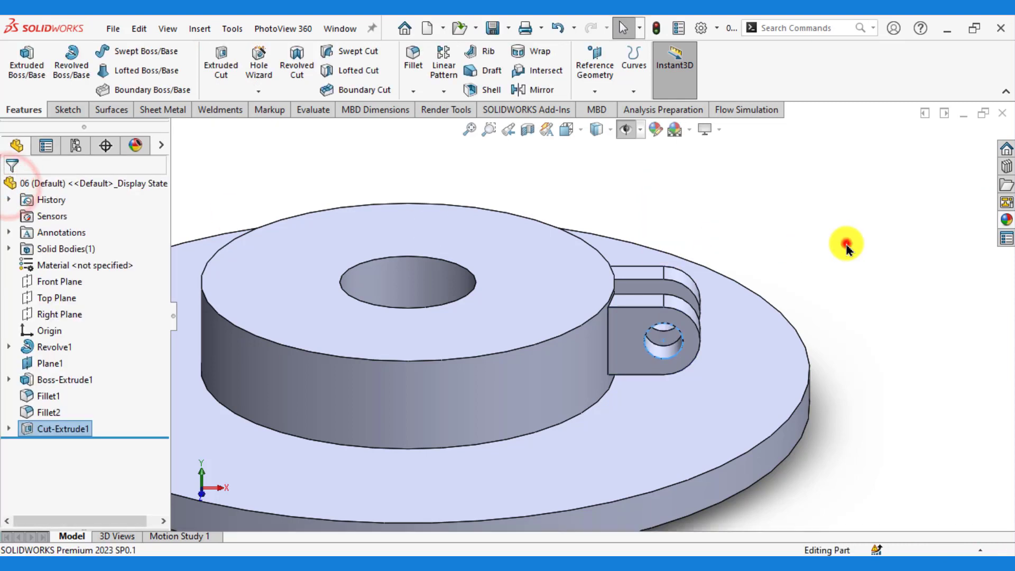
pyautogui.middleClick(845, 243)
pyautogui.middleClick(845, 243)
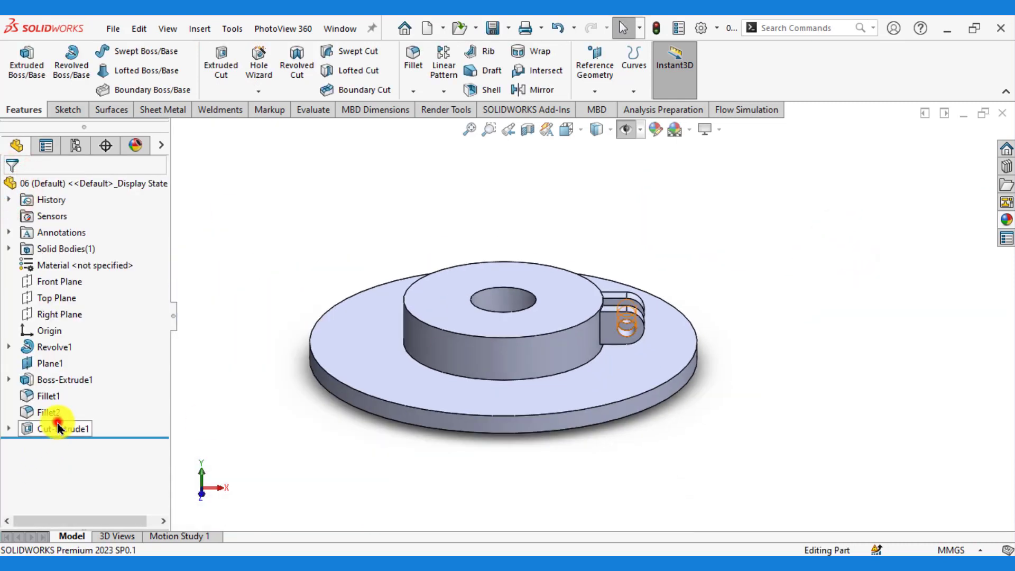
# Change Cut-Extrude1's hole diameter to 14 mm.
pyautogui.click(60, 428)
pyautogui.doubleClick(679, 311)
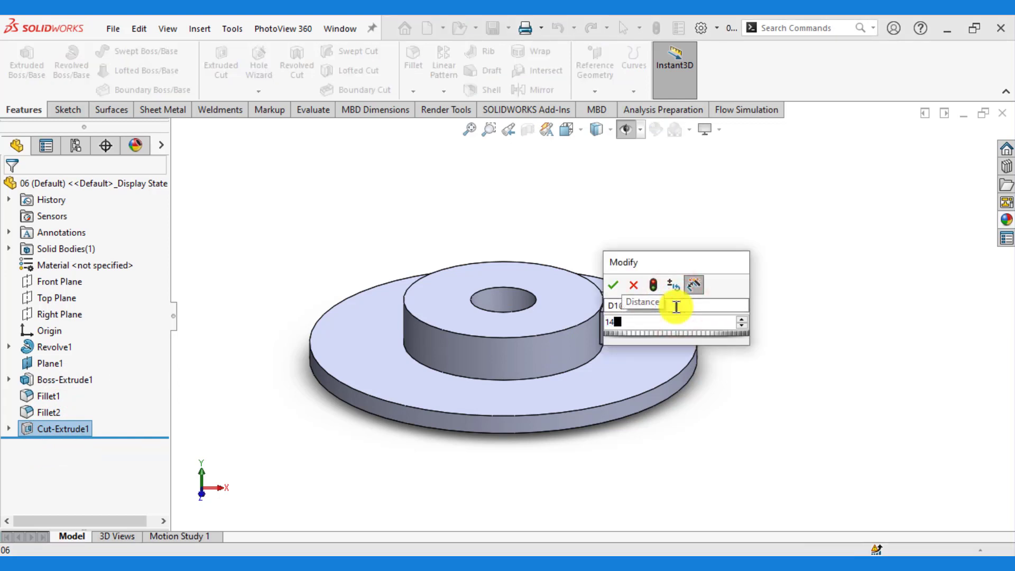
pyautogui.press('Escape')
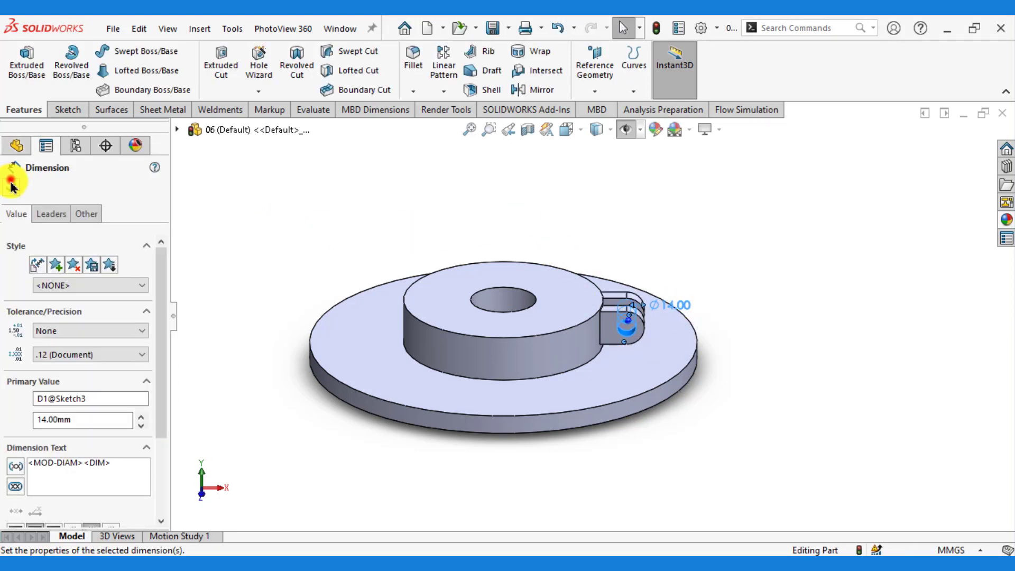
pyautogui.click(11, 188)
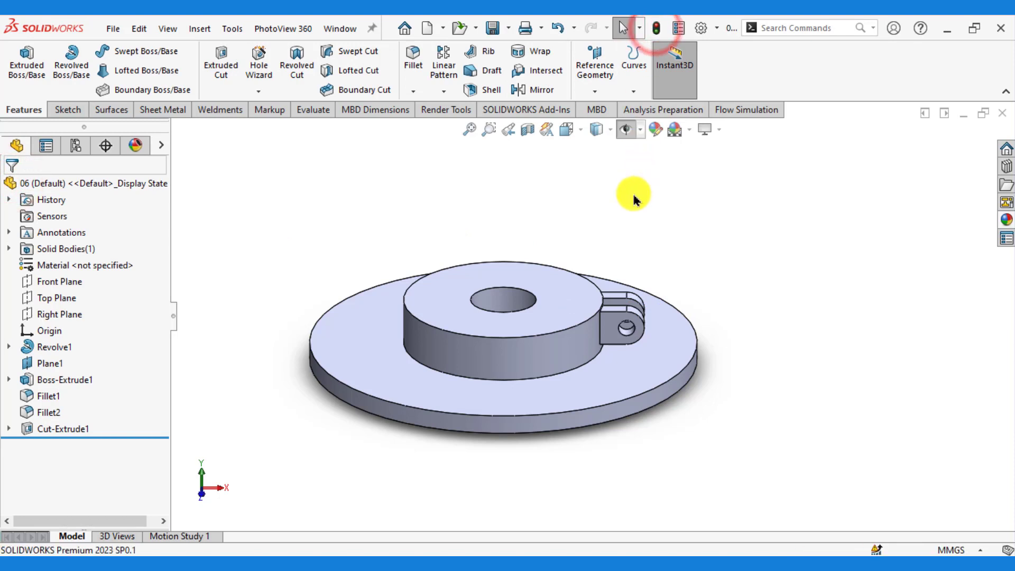
pyautogui.moveTo(635, 193); pyautogui.dragTo(404, 284, button='middle')
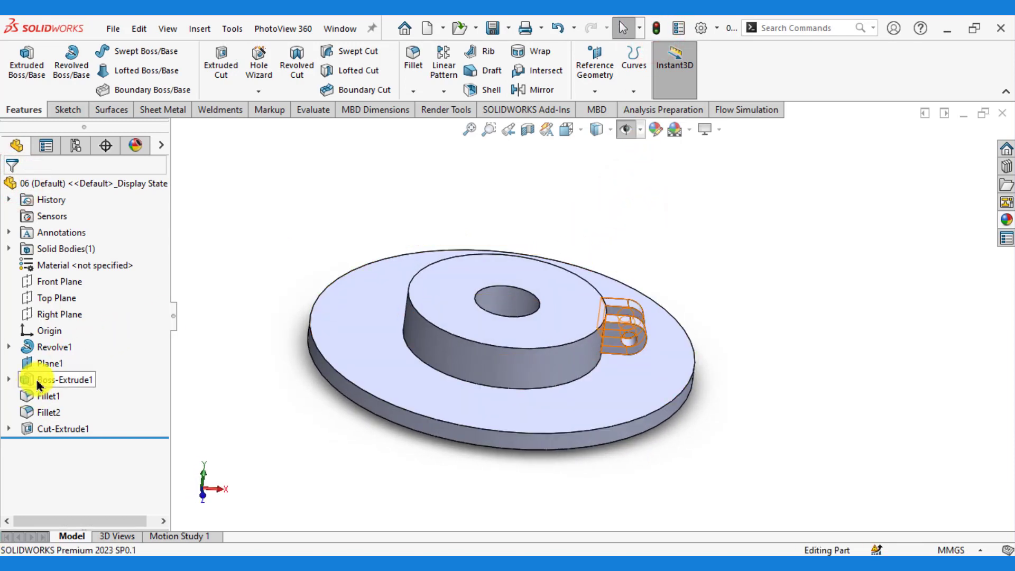
# Circular-pattern Boss-Extrude1 through Cut-Extrude1 three times around the hub's cylindrical face.
pyautogui.click(38, 381)
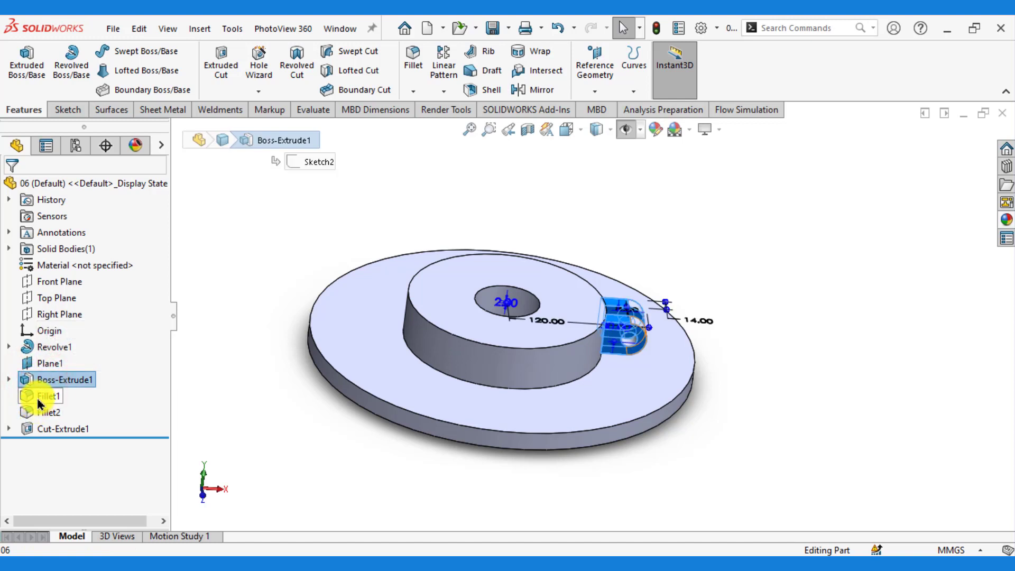
pyautogui.keyDown('shift'); pyautogui.click(43, 429); pyautogui.keyUp('shift')
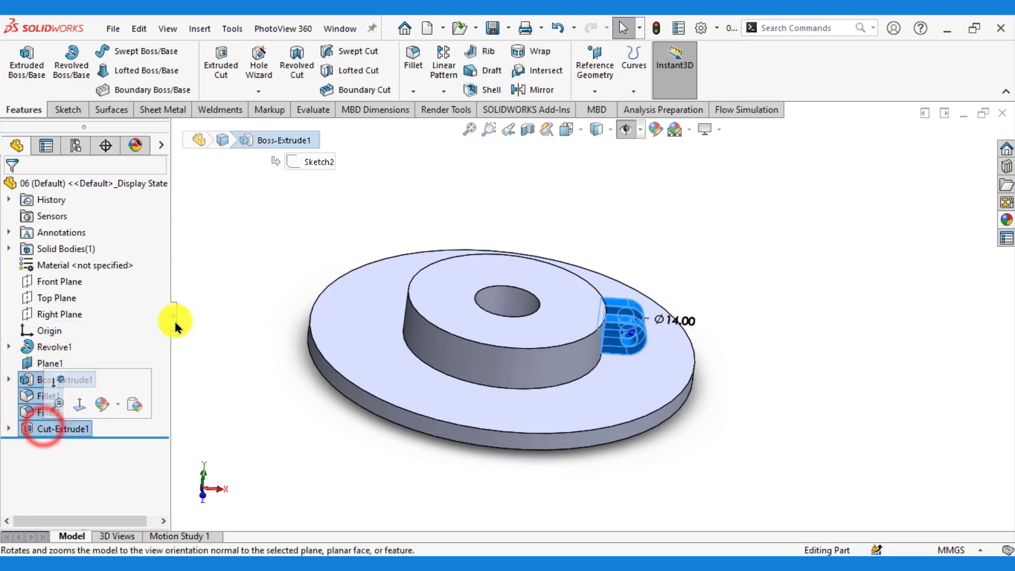
pyautogui.click(444, 91)
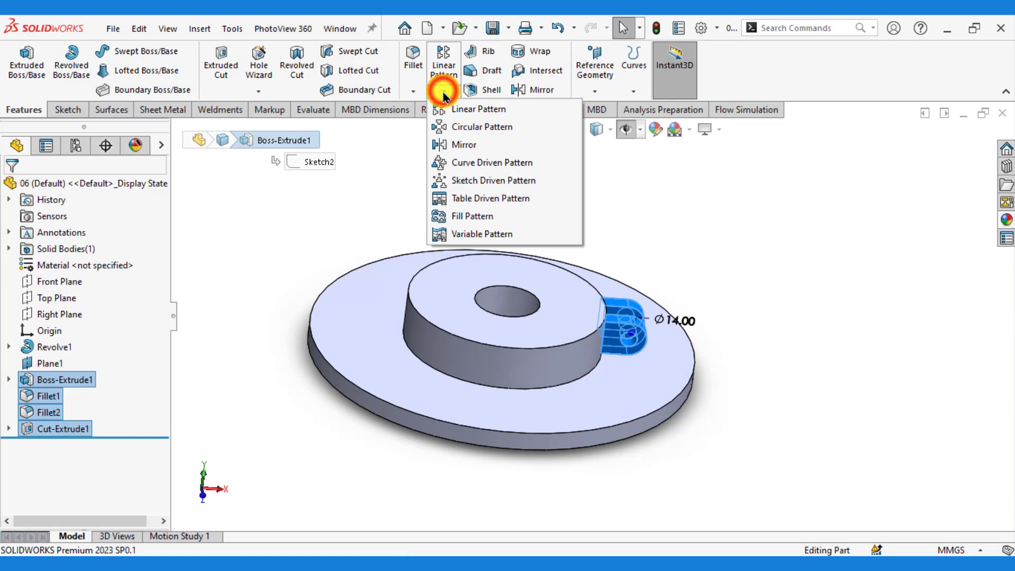
pyautogui.click(447, 128)
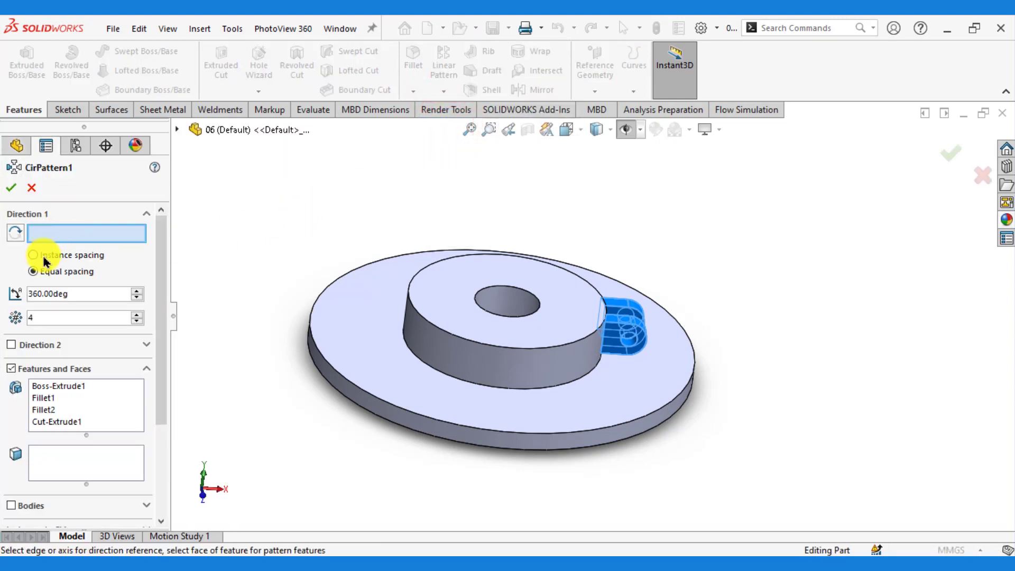
pyautogui.click(418, 342)
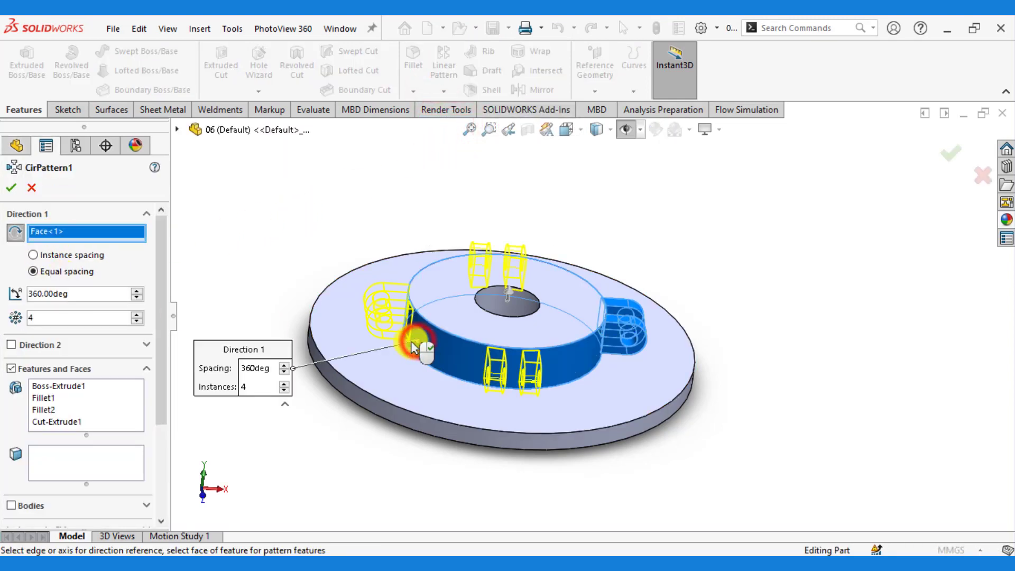
pyautogui.click(136, 321)
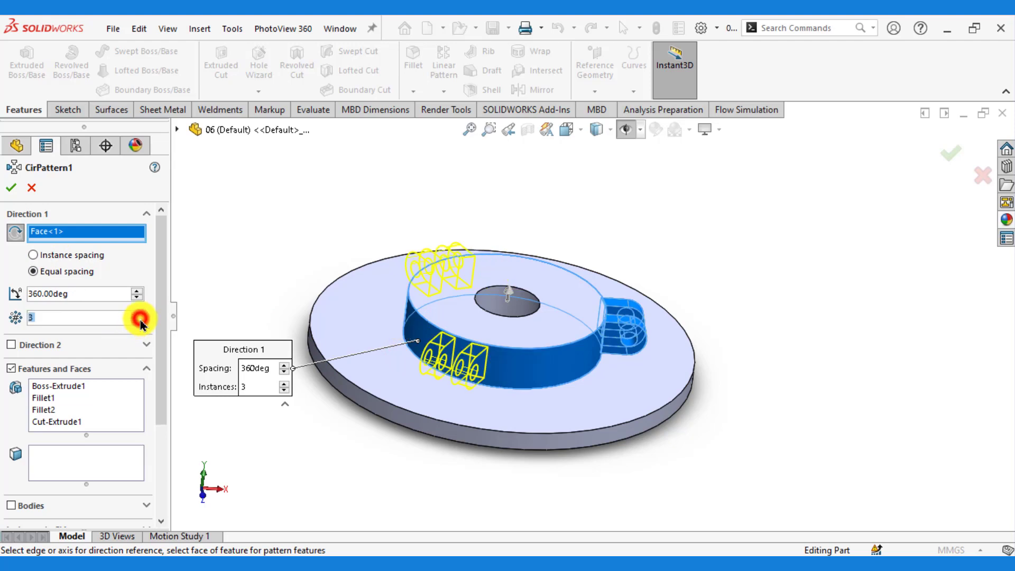
pyautogui.click(11, 188)
pyautogui.click(268, 190)
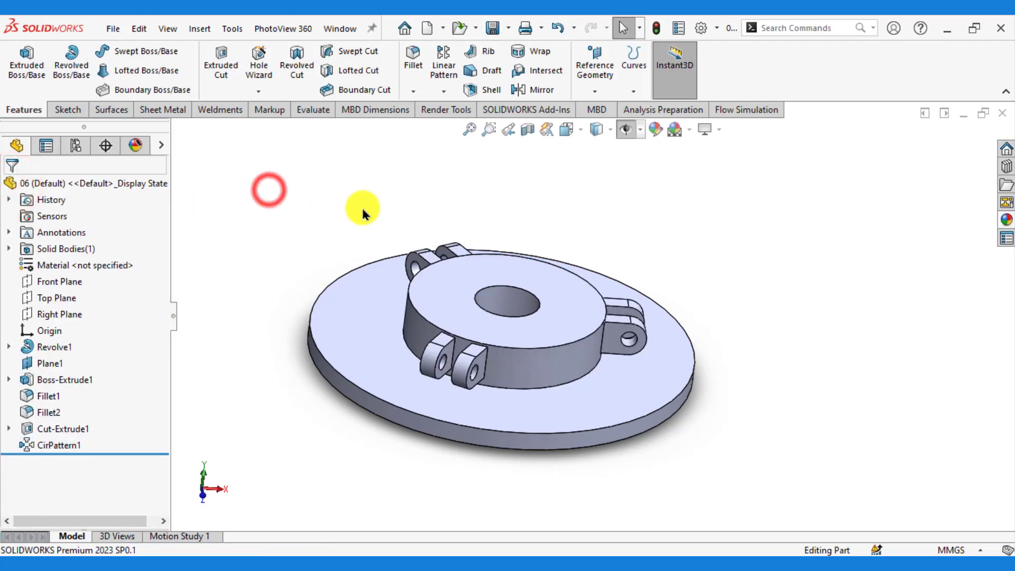
pyautogui.moveTo(363, 209)
pyautogui.mouseDown(button='middle')
pyautogui.moveTo(340, 213)
pyautogui.moveTo(355, 206)
pyautogui.mouseUp(button='middle')
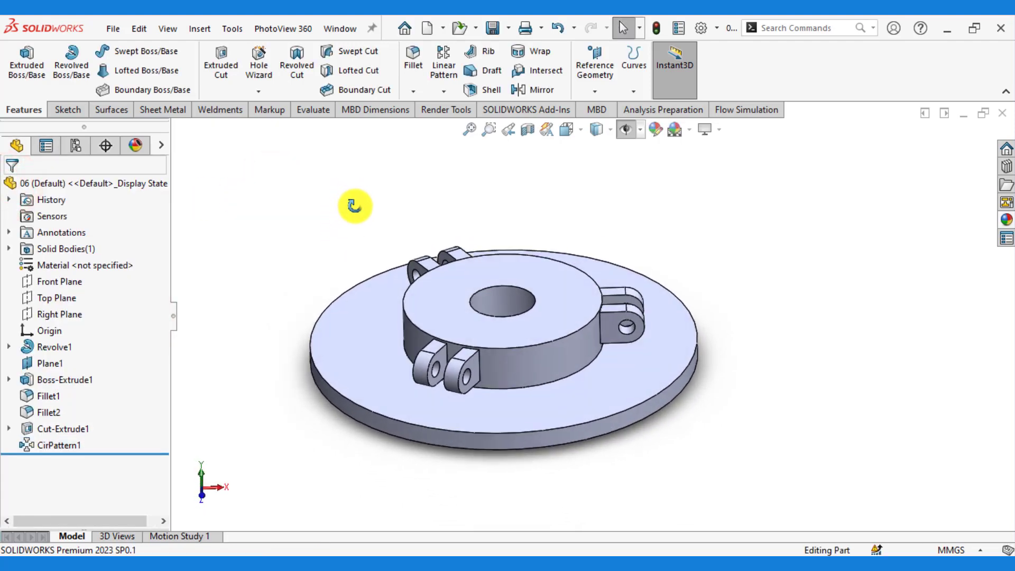
# Set the Front Plane to Show from the FeatureManager tree so it and Plane1 display.
pyautogui.click(29, 298)
pyautogui.moveTo(466, 201); pyautogui.dragTo(407, 283, button='middle')
pyautogui.click(71, 281)
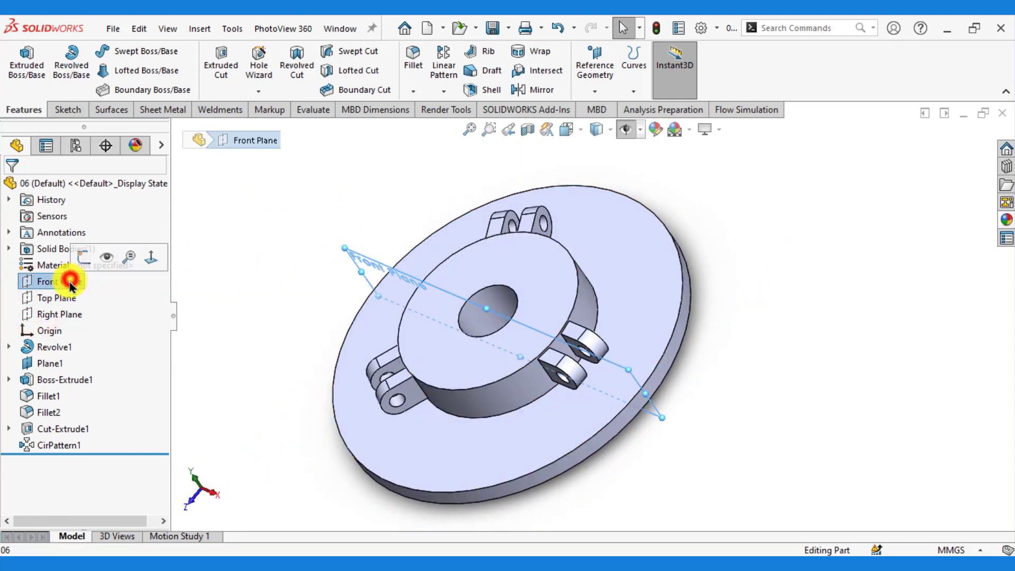
pyautogui.click(245, 234)
pyautogui.click(68, 283)
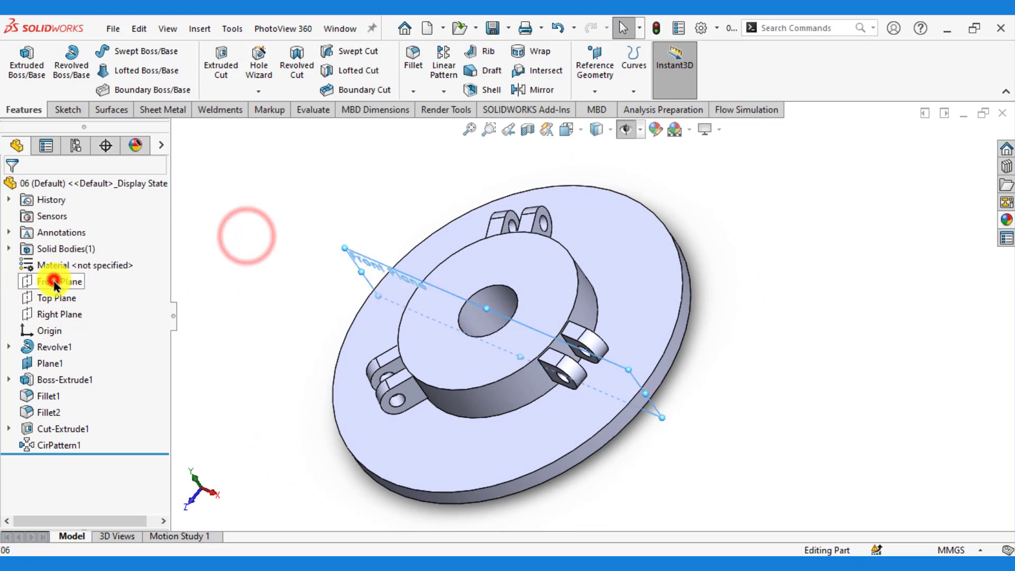
pyautogui.click(90, 258)
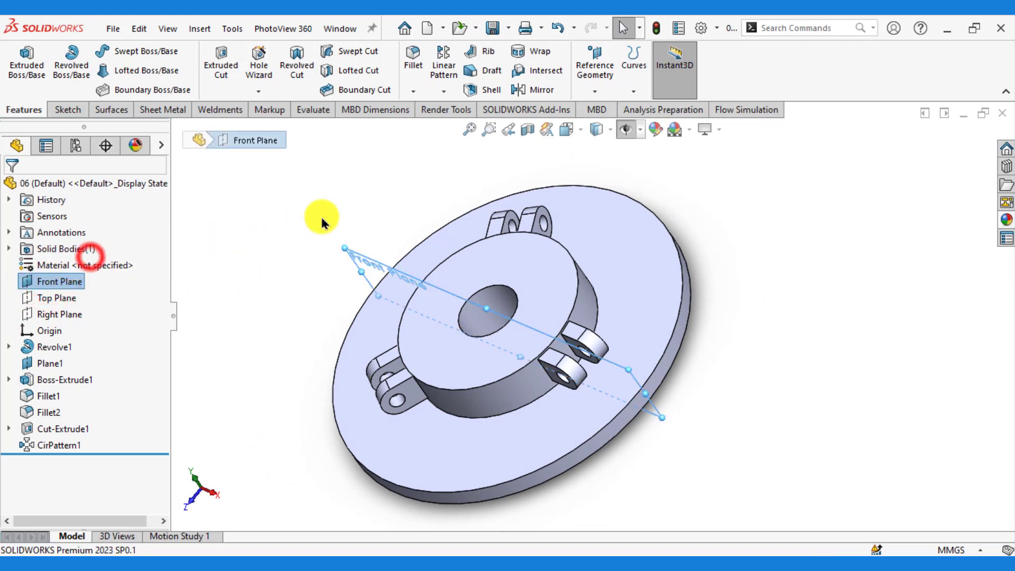
pyautogui.click(359, 205)
pyautogui.moveTo(360, 205); pyautogui.dragTo(351, 192, button='middle')
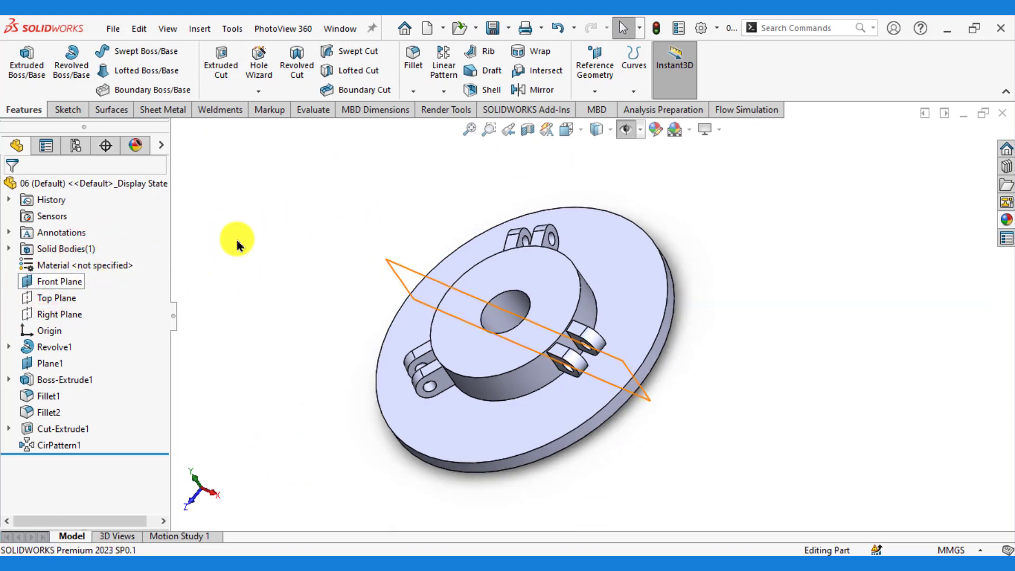
pyautogui.click(626, 129)
pyautogui.click(425, 192)
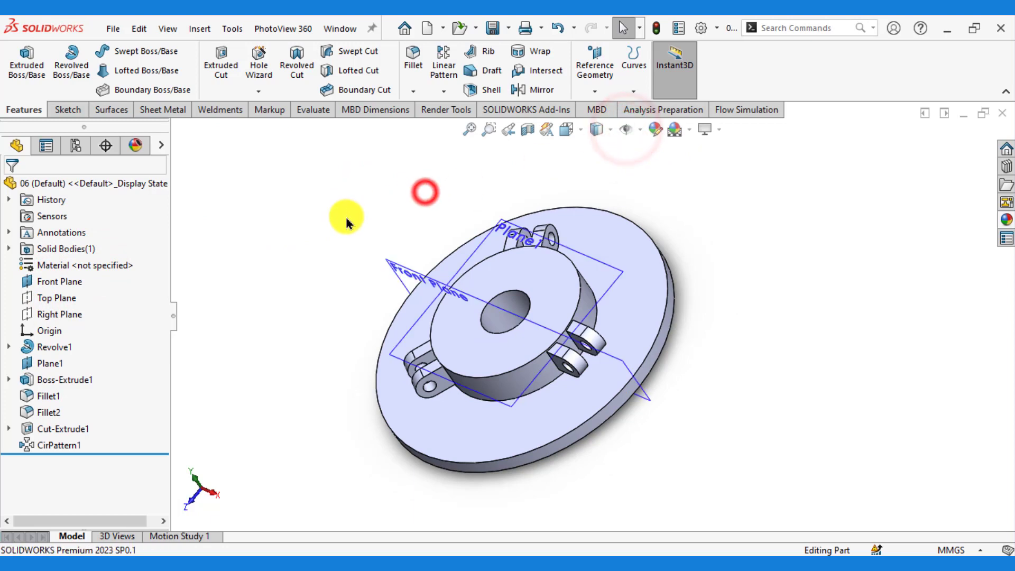
pyautogui.moveTo(346, 222)
pyautogui.mouseDown(button='middle')
pyautogui.moveTo(363, 238)
pyautogui.moveTo(373, 194)
pyautogui.mouseUp(button='middle')
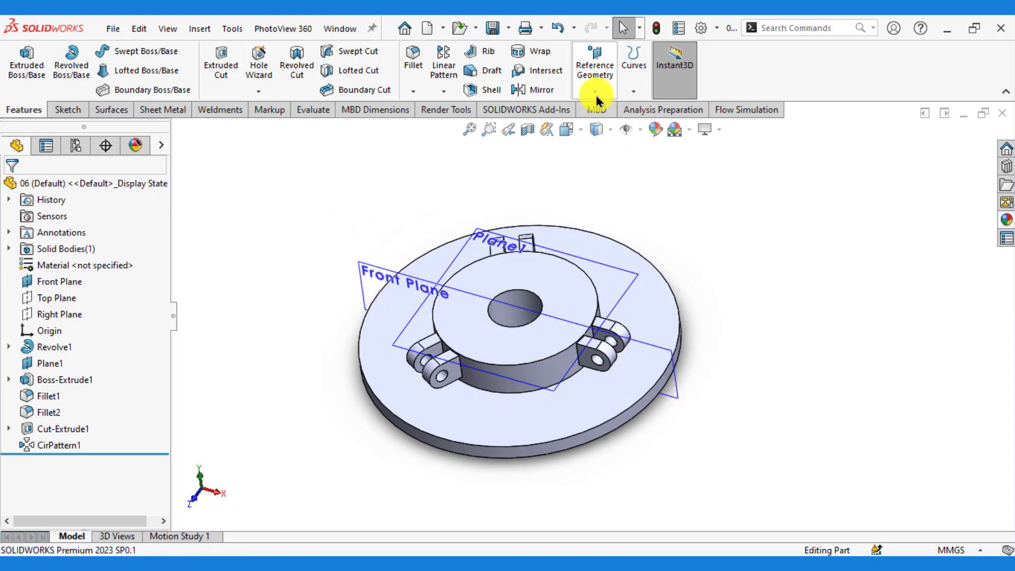
# Turn on temporary axes to display the hub's central axis.
pyautogui.click(636, 137)
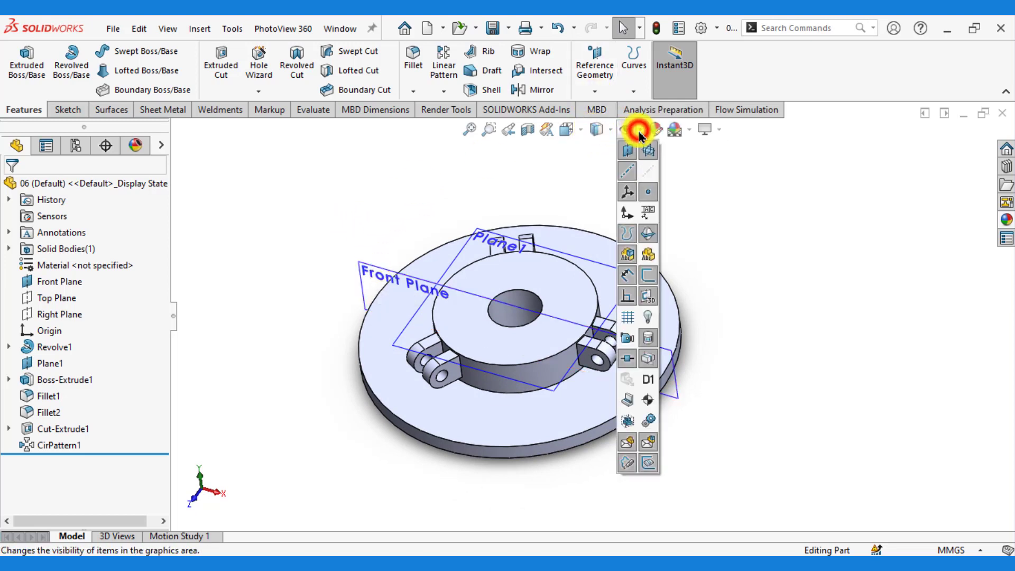
pyautogui.click(645, 167)
pyautogui.click(750, 202)
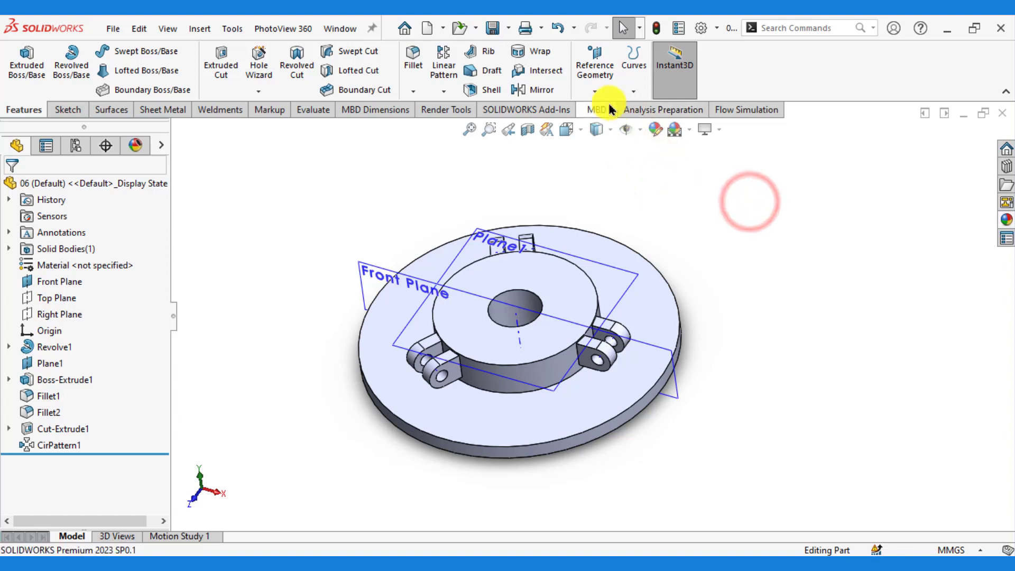
# Create Plane2 through the hub axis at 30° to the Front Plane.
pyautogui.click(594, 93)
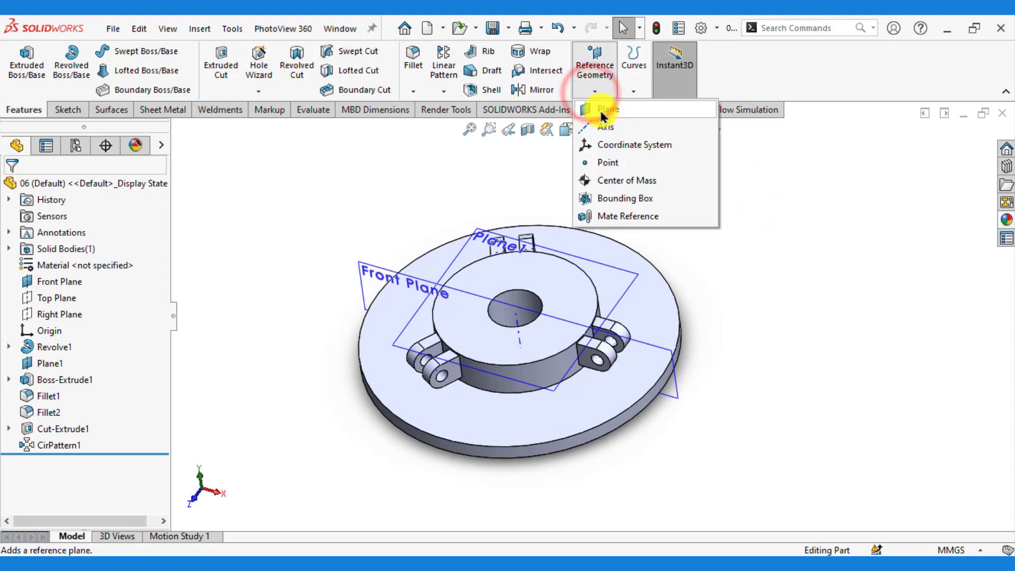
pyautogui.click(601, 109)
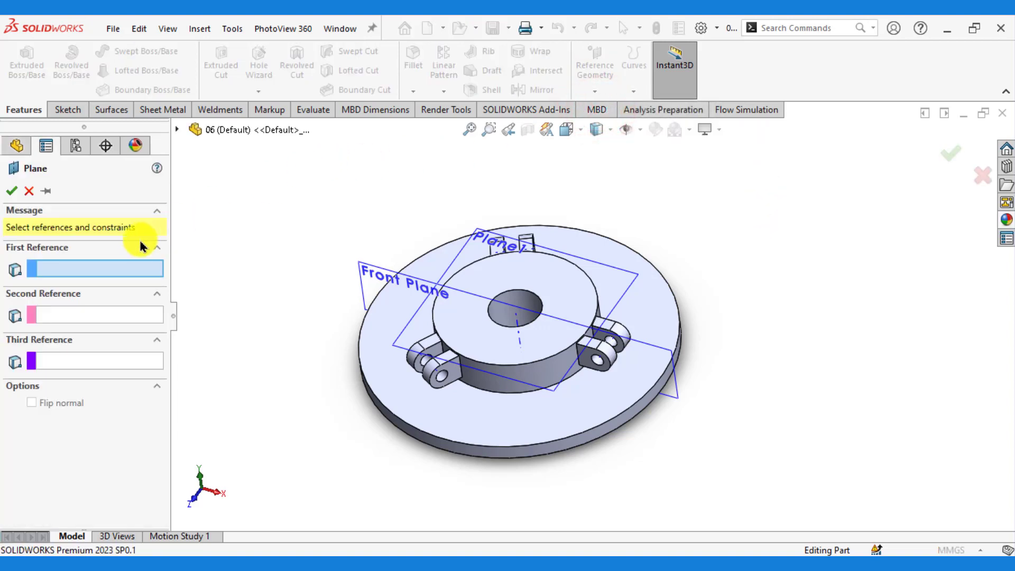
pyautogui.click(521, 331)
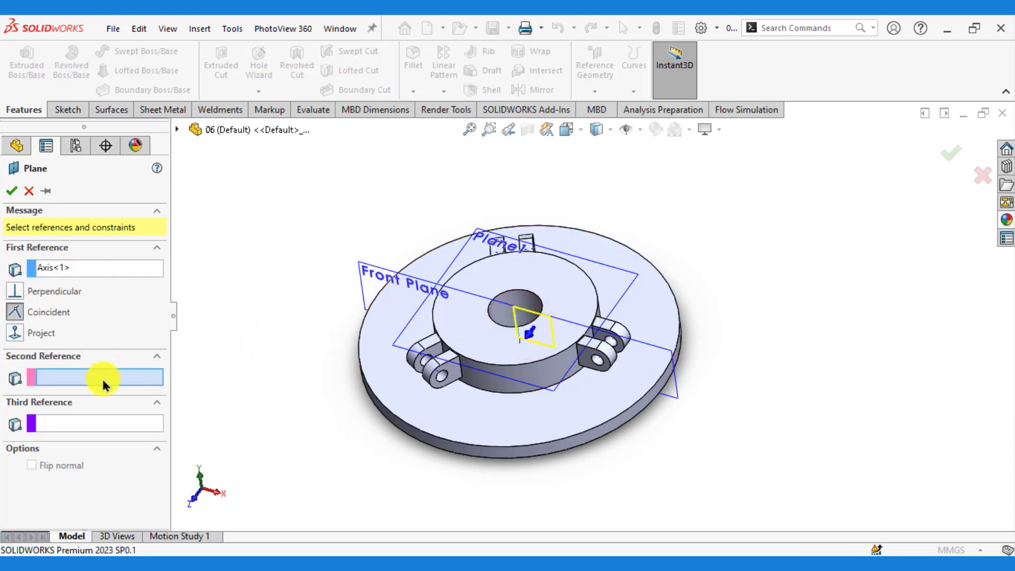
pyautogui.click(383, 271)
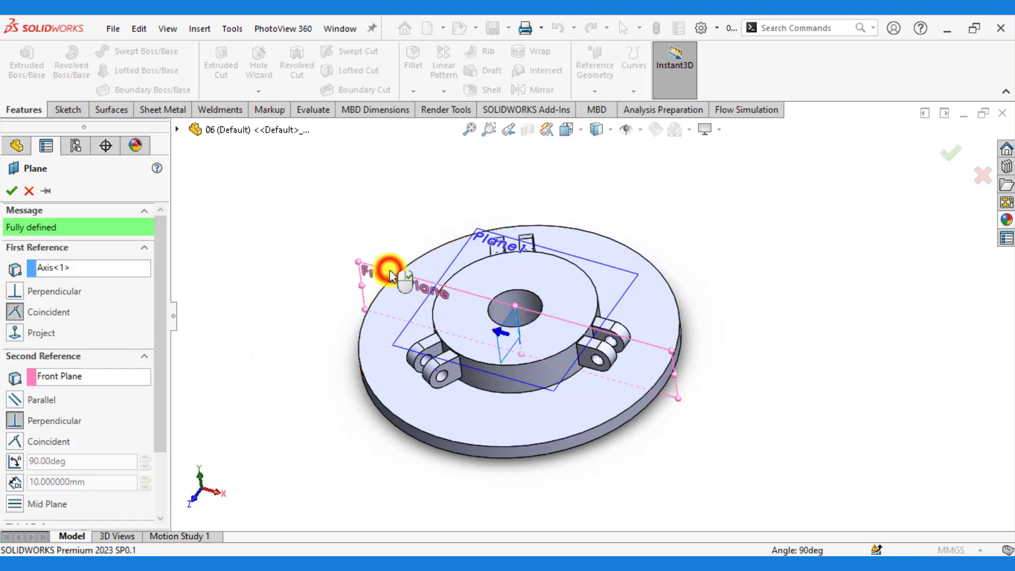
pyautogui.click(14, 461)
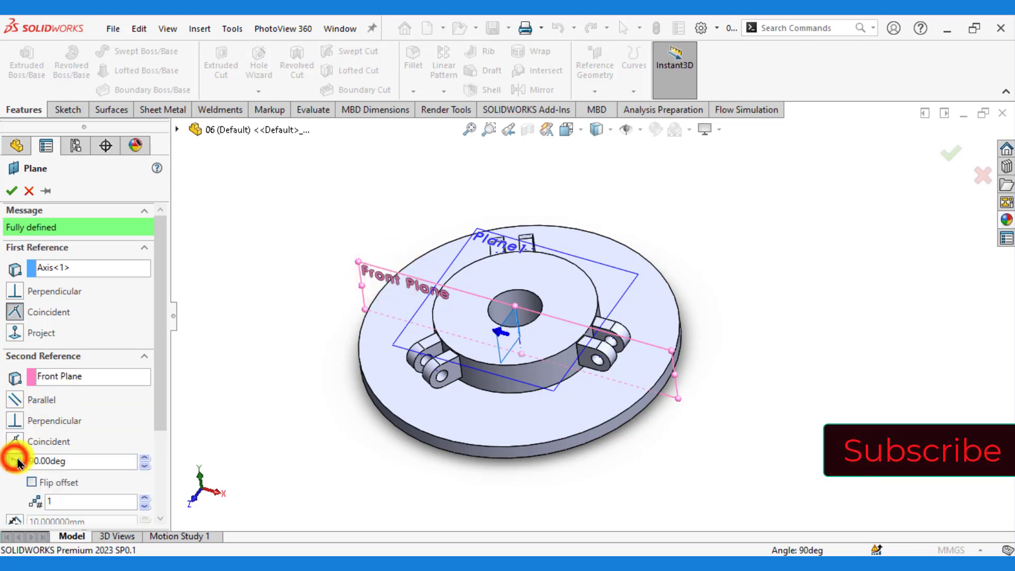
pyautogui.click(87, 461)
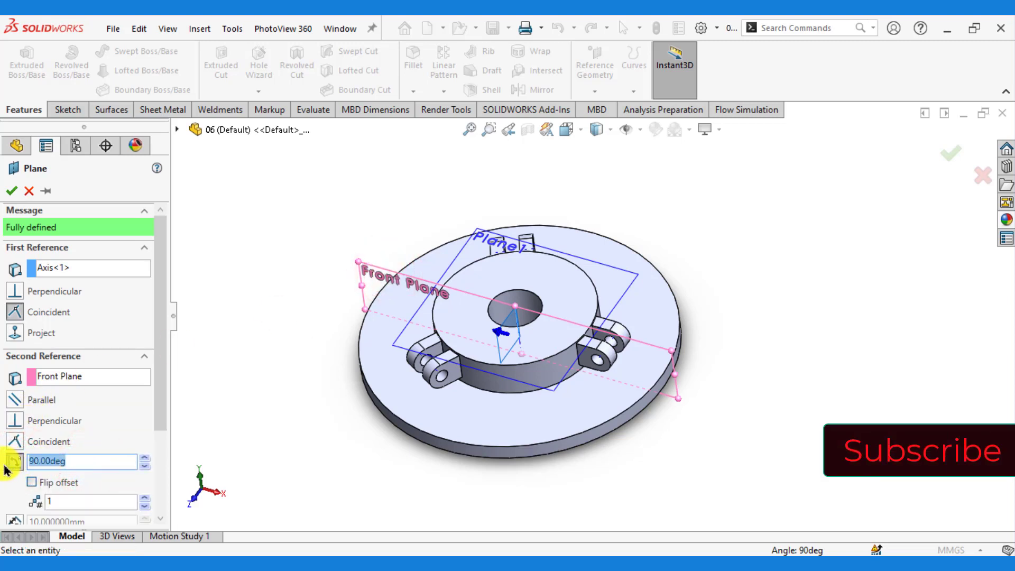
pyautogui.write('30')
pyautogui.press('Return')
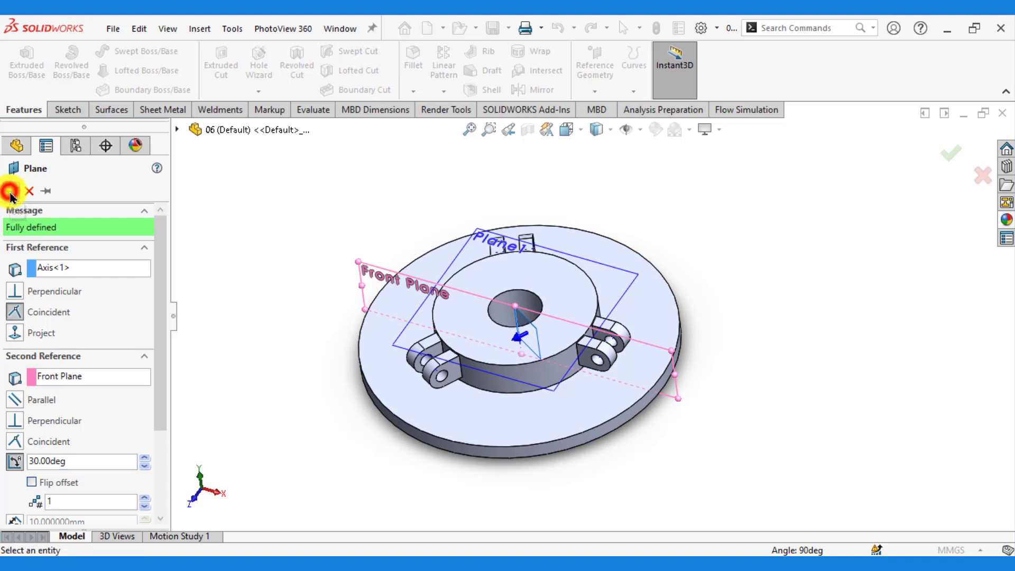
pyautogui.click(11, 192)
pyautogui.moveTo(272, 220); pyautogui.dragTo(331, 362, button='middle')
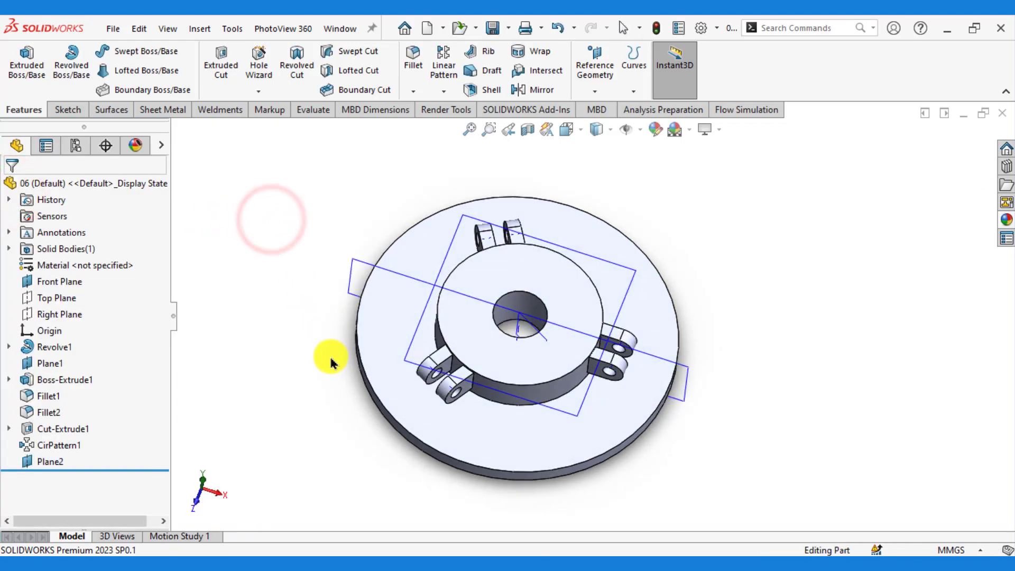
# Orbit to a near-front view and hide Plane1.
pyautogui.click(545, 339)
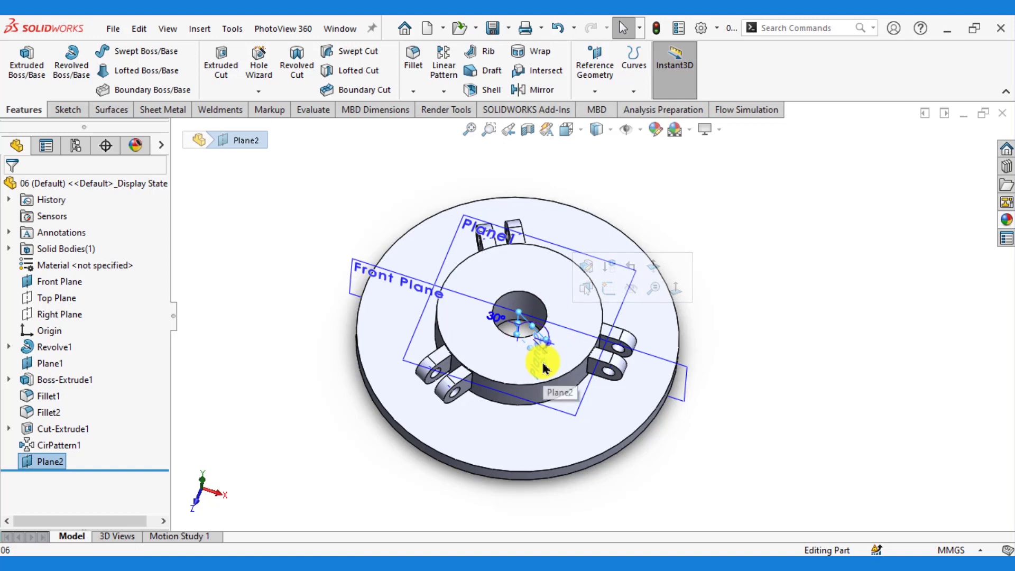
pyautogui.click(726, 458)
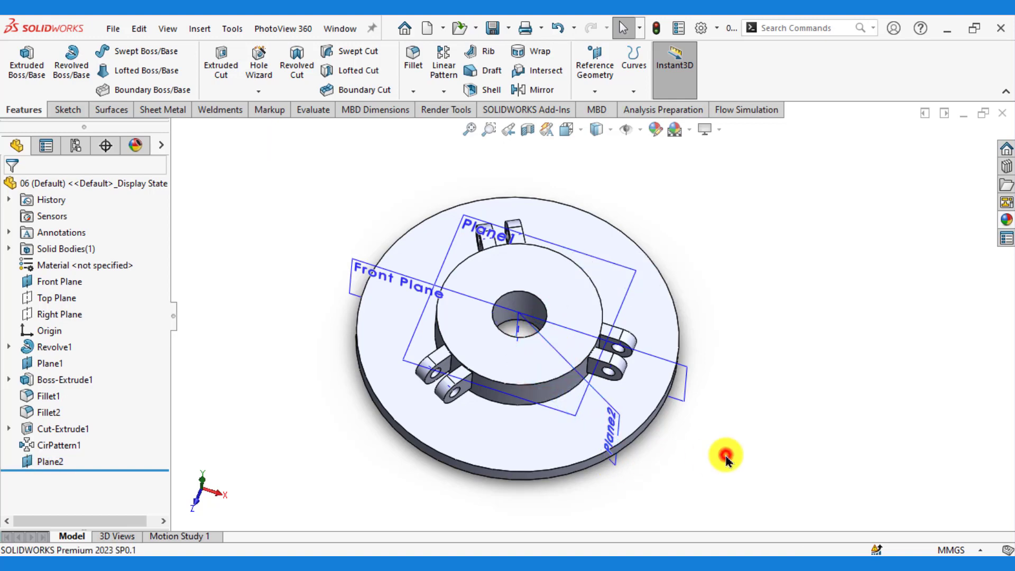
pyautogui.scroll(3, 704, 444)
pyautogui.moveTo(680, 430); pyautogui.dragTo(616, 373, button='middle')
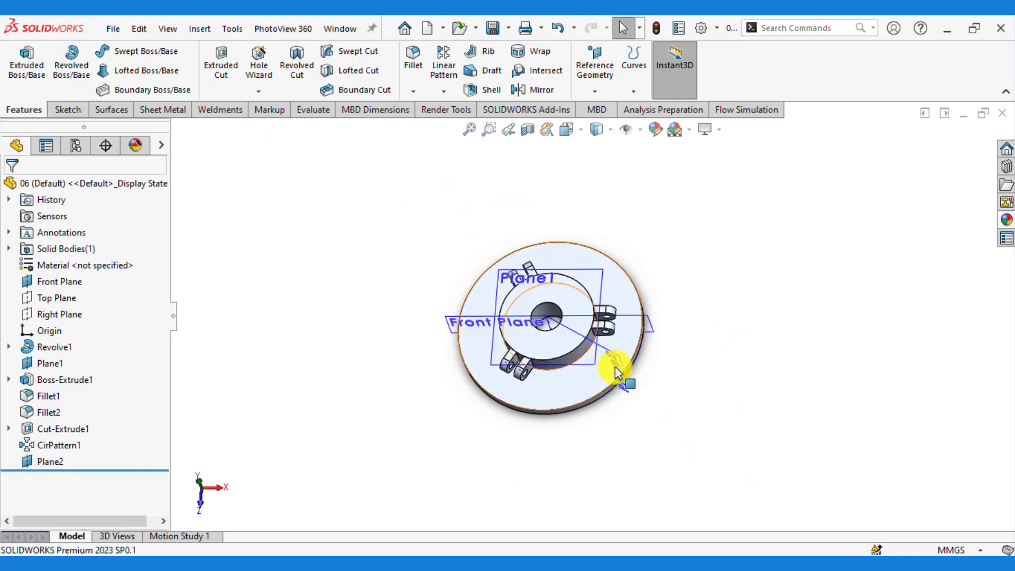
pyautogui.scroll(-2, 616, 373)
pyautogui.scroll(-2, 589, 365)
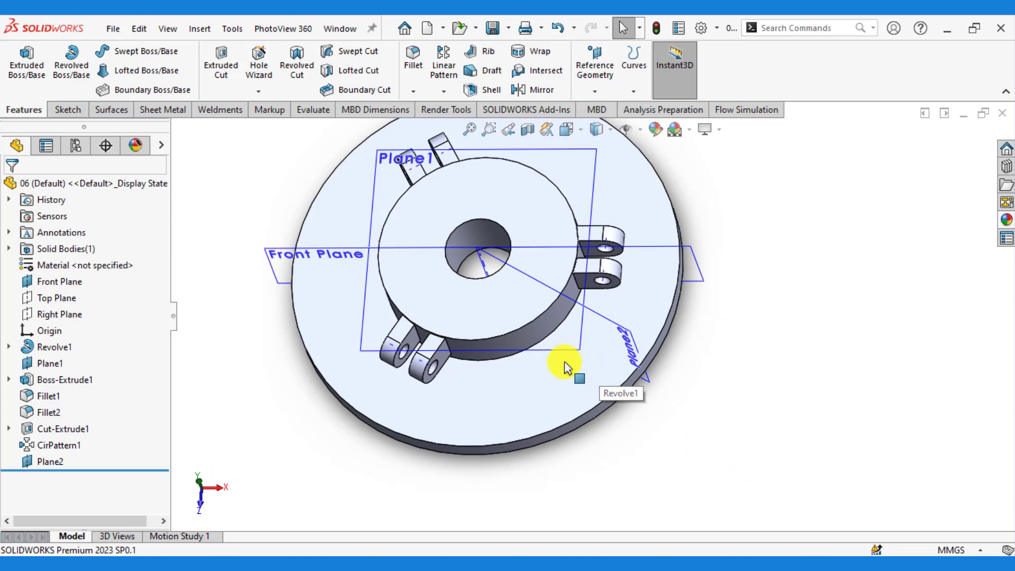
pyautogui.click(364, 307)
pyautogui.click(454, 269)
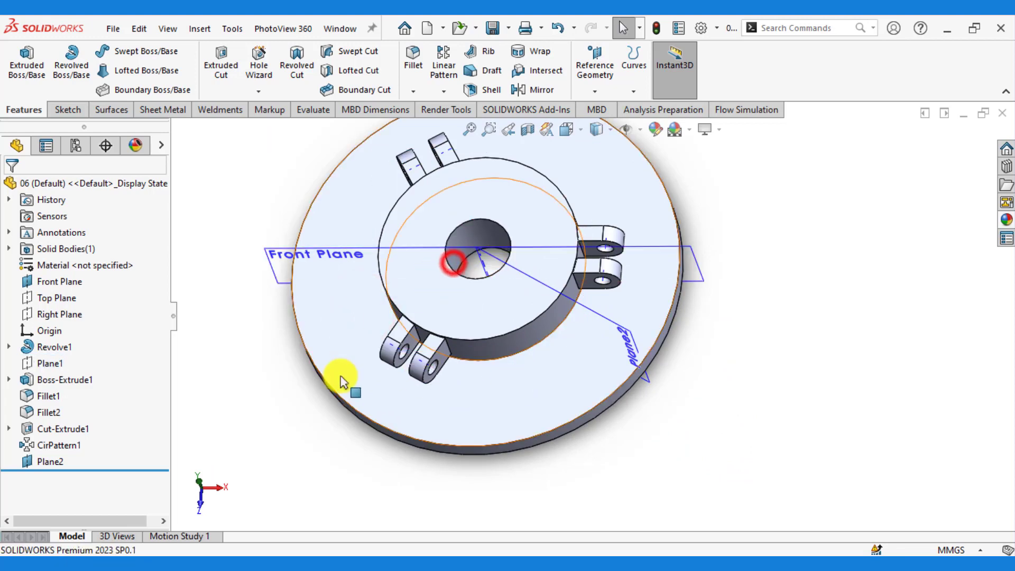
# Hide the Front Plane from a more top-down view.
pyautogui.moveTo(273, 431); pyautogui.dragTo(295, 404, button='middle')
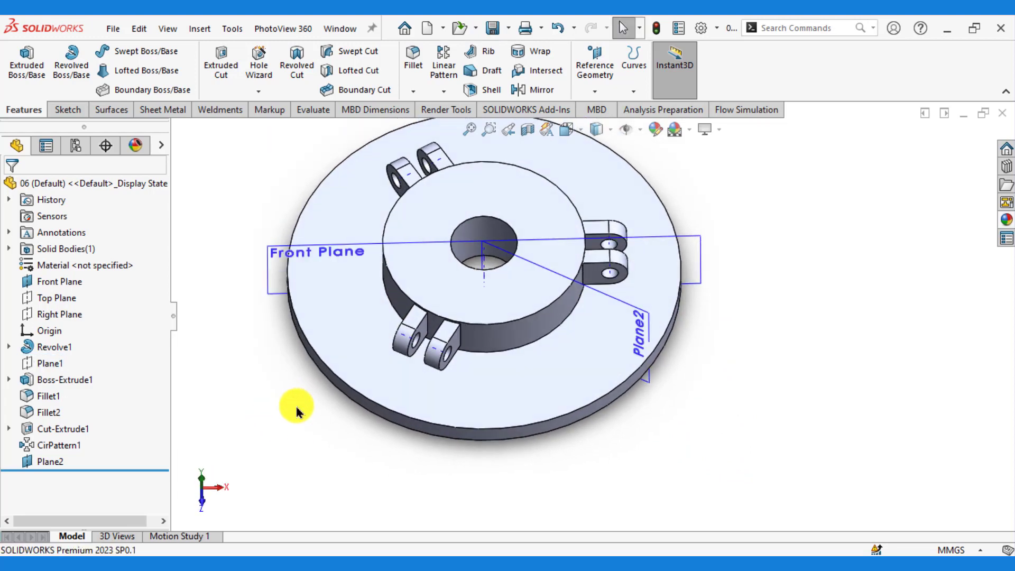
pyautogui.click(278, 248)
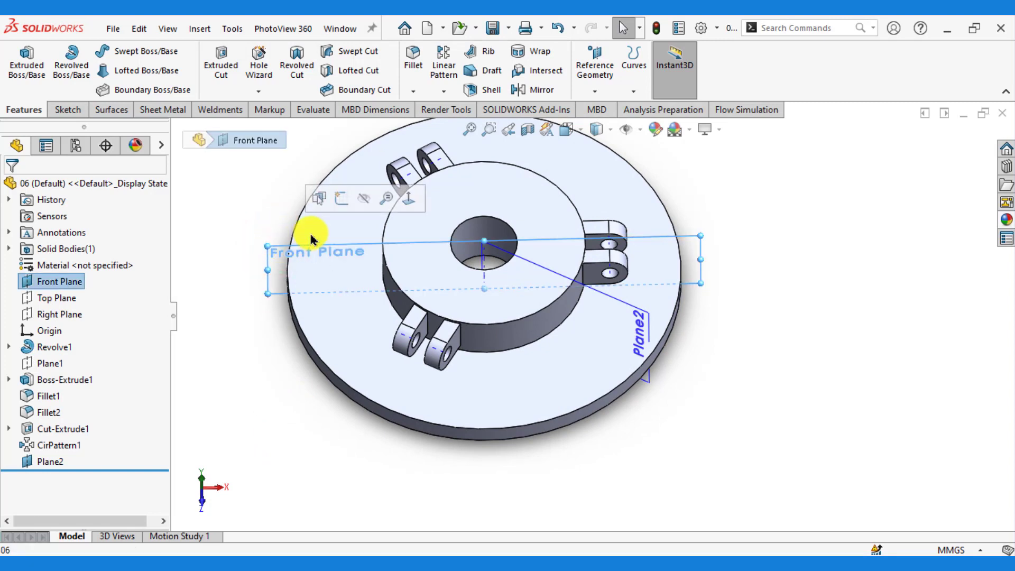
pyautogui.click(363, 199)
# Make the hole a Drill sizes Ø15.0 cut with a Through All end condition.
pyautogui.moveTo(243, 399); pyautogui.dragTo(266, 406, button='middle')
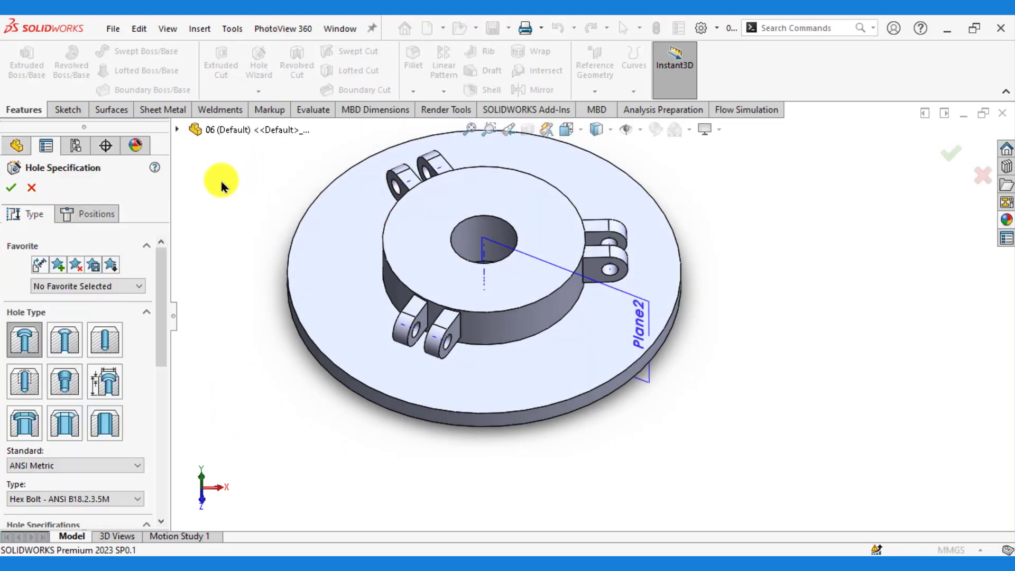
pyautogui.click(109, 340)
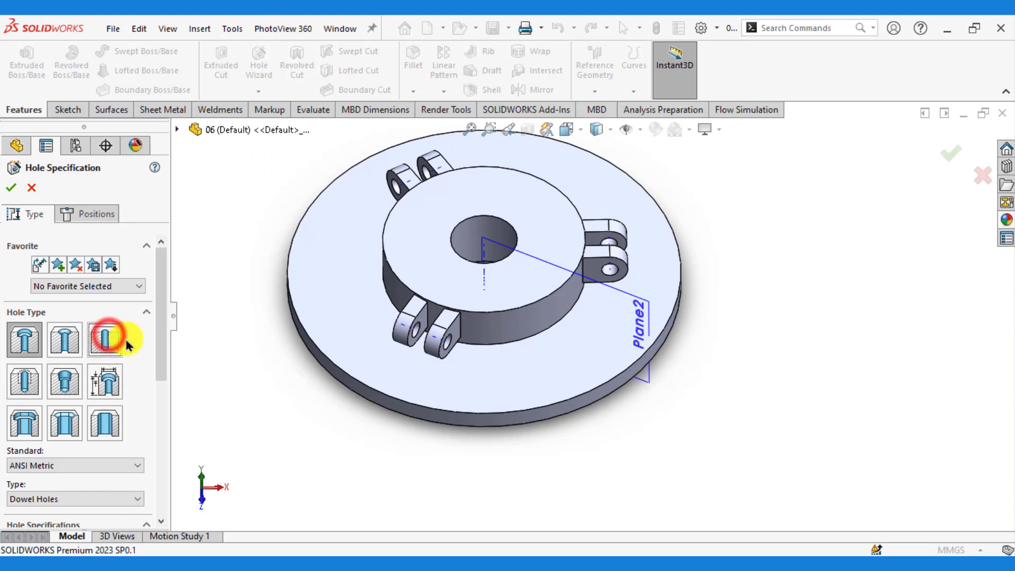
pyautogui.scroll(-3, 163, 318)
pyautogui.click(76, 348)
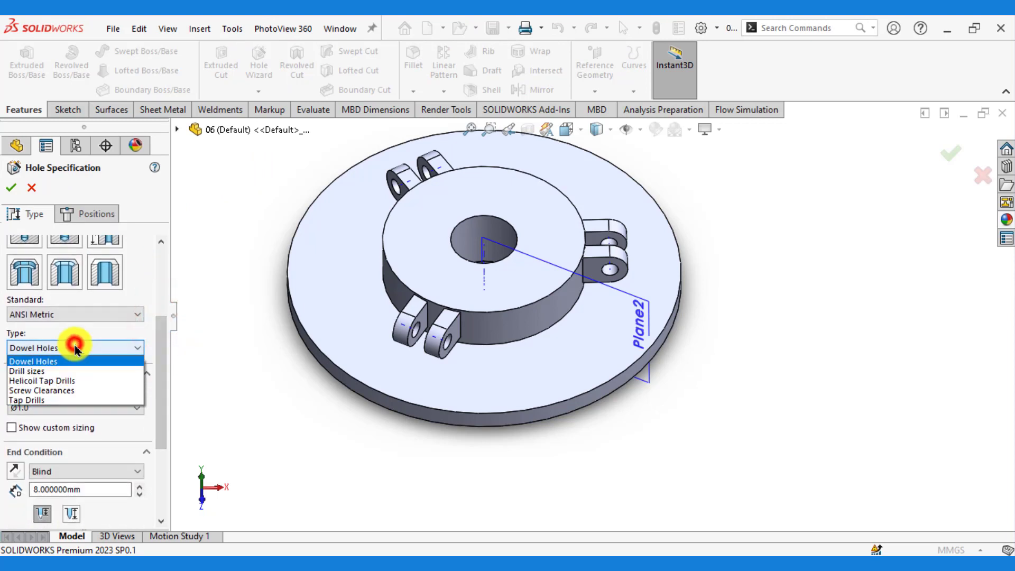
pyautogui.click(51, 371)
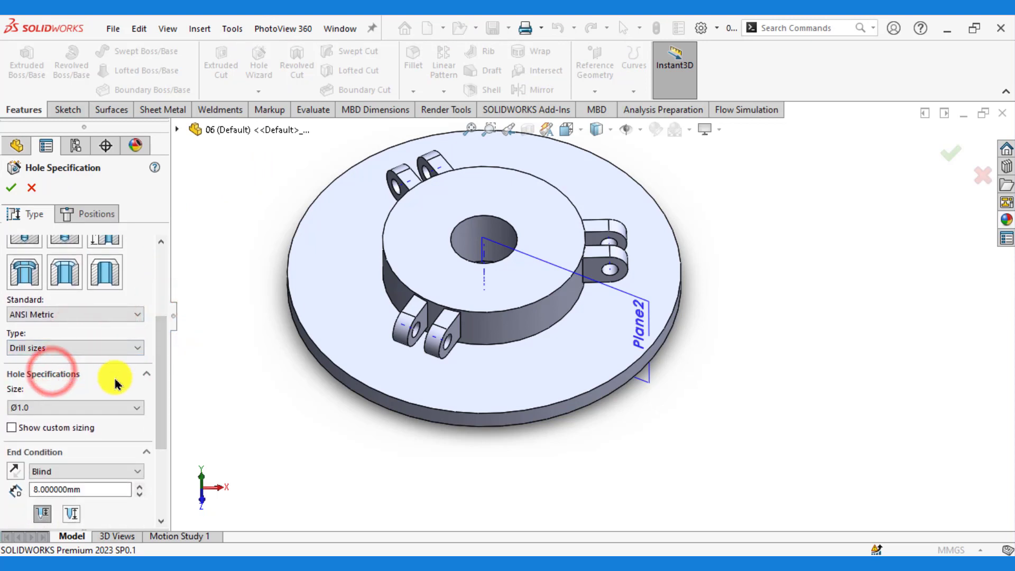
pyautogui.click(84, 408)
pyautogui.scroll(-4, 80, 470)
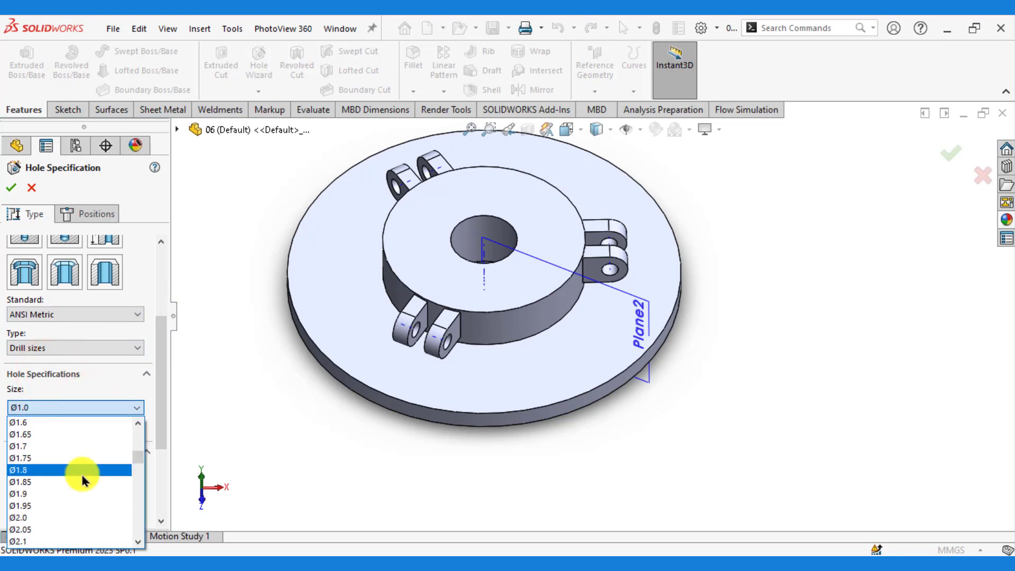
pyautogui.scroll(-1, 90, 471)
pyautogui.scroll(-2, 122, 466)
pyautogui.moveTo(134, 462)
pyautogui.mouseDown()
pyautogui.moveTo(138, 486)
pyautogui.moveTo(32, 491)
pyautogui.mouseUp()
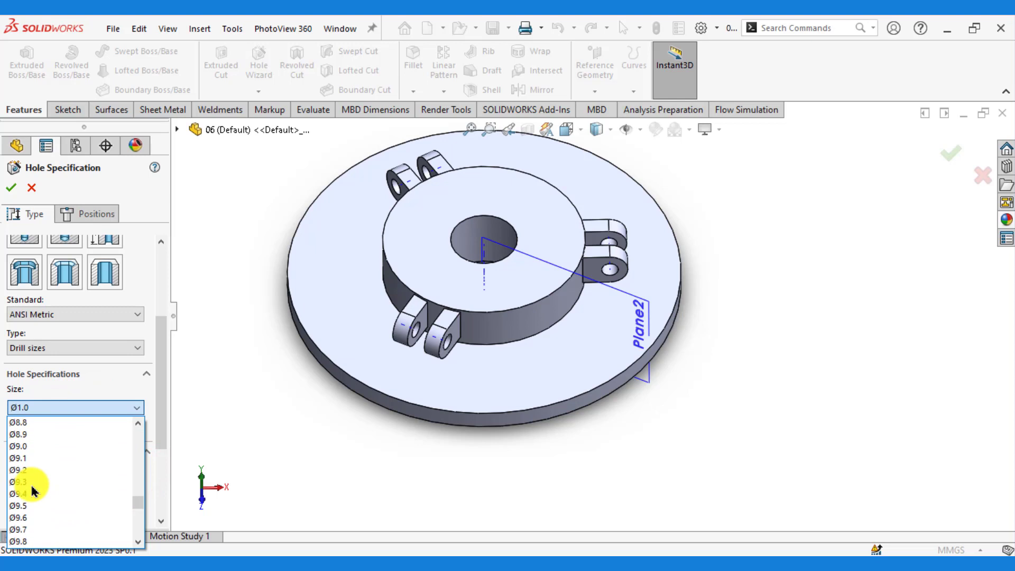
pyautogui.scroll(-4, 32, 491)
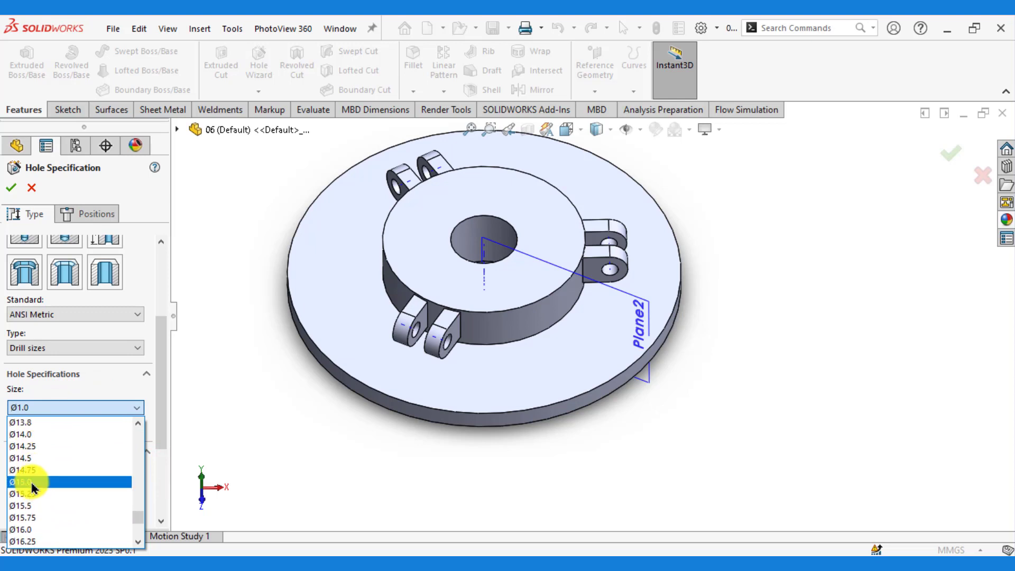
pyautogui.click(32, 482)
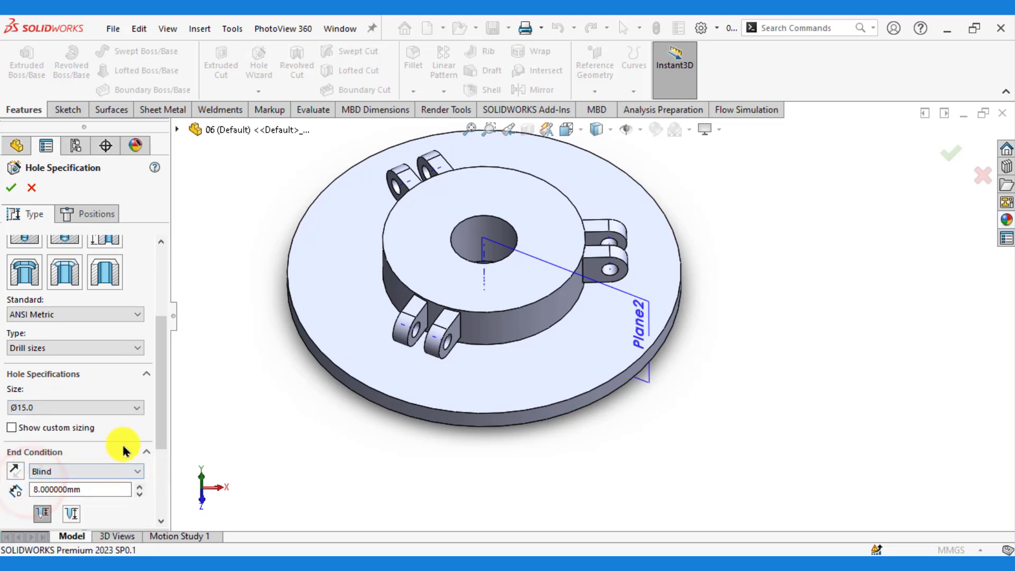
pyautogui.click(76, 478)
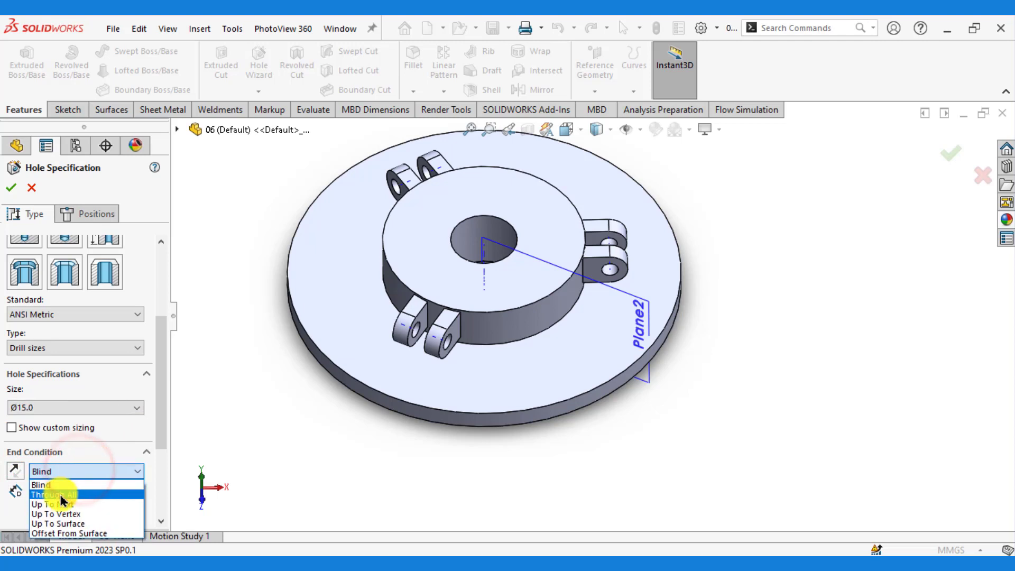
pyautogui.click(62, 496)
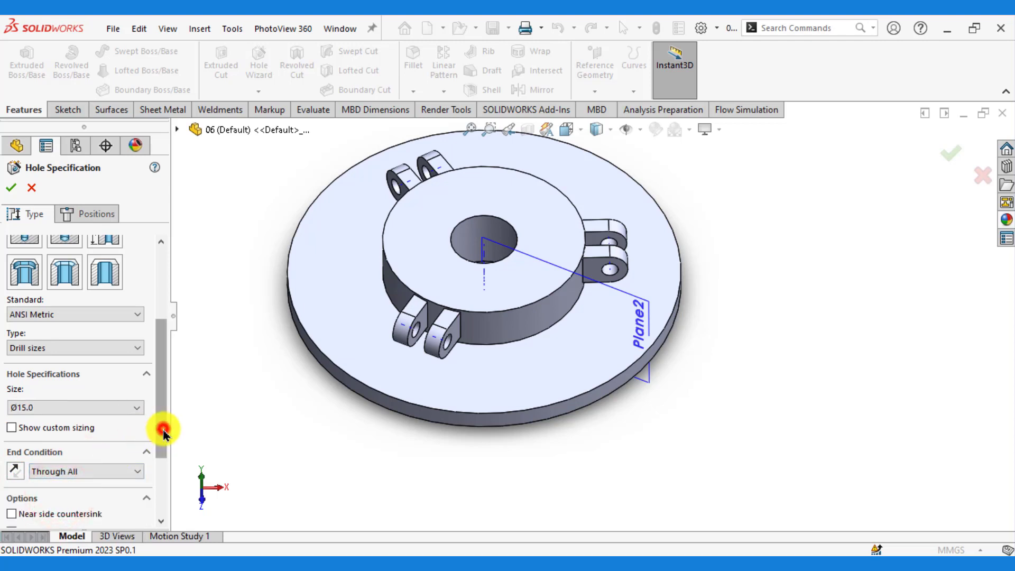
pyautogui.moveTo(163, 431)
pyautogui.mouseDown()
pyautogui.moveTo(164, 457)
pyautogui.moveTo(164, 418)
pyautogui.mouseUp()
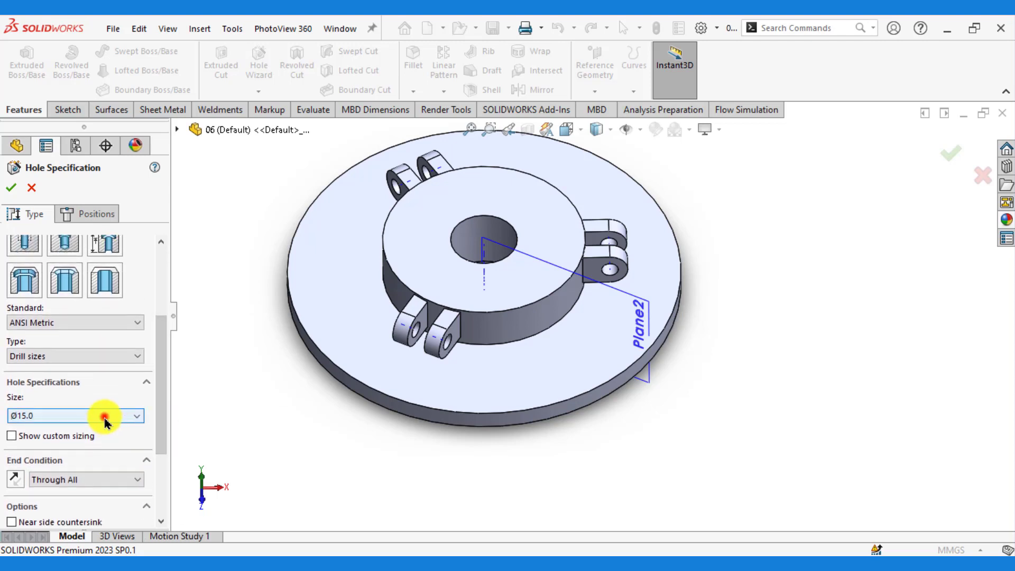
# Change the drill diameter to Ø10.0 and move on to the hole's positions.
pyautogui.click(103, 415)
pyautogui.moveTo(137, 523); pyautogui.dragTo(137, 460)
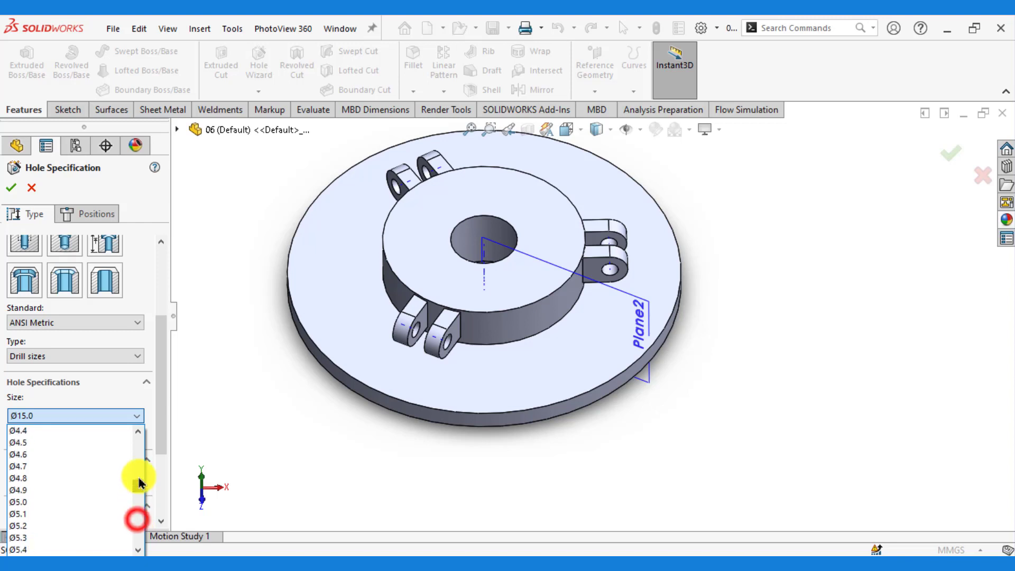
pyautogui.scroll(-1, 76, 487)
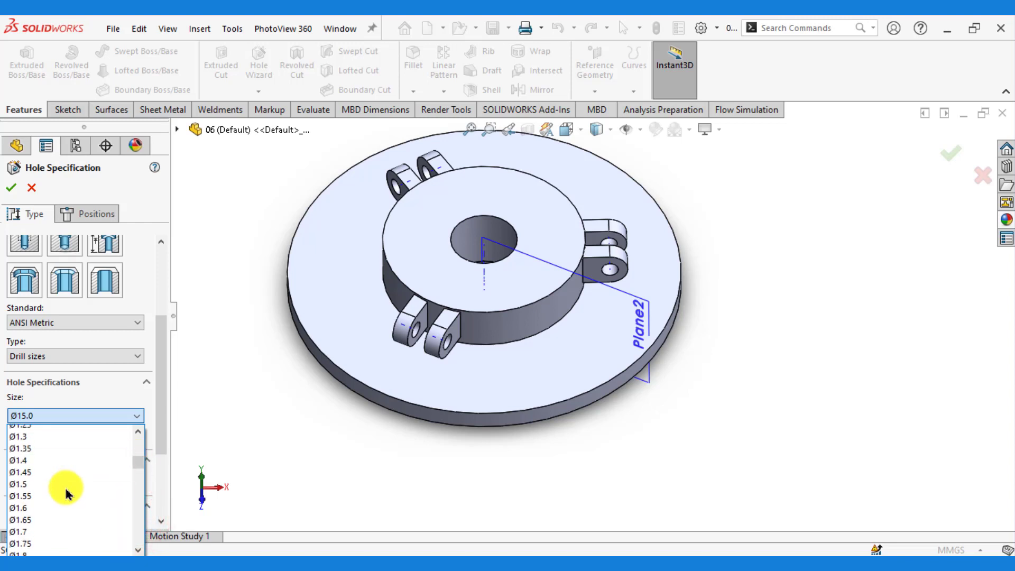
pyautogui.scroll(-1, 74, 489)
pyautogui.scroll(-2, 69, 492)
pyautogui.scroll(-1, 63, 495)
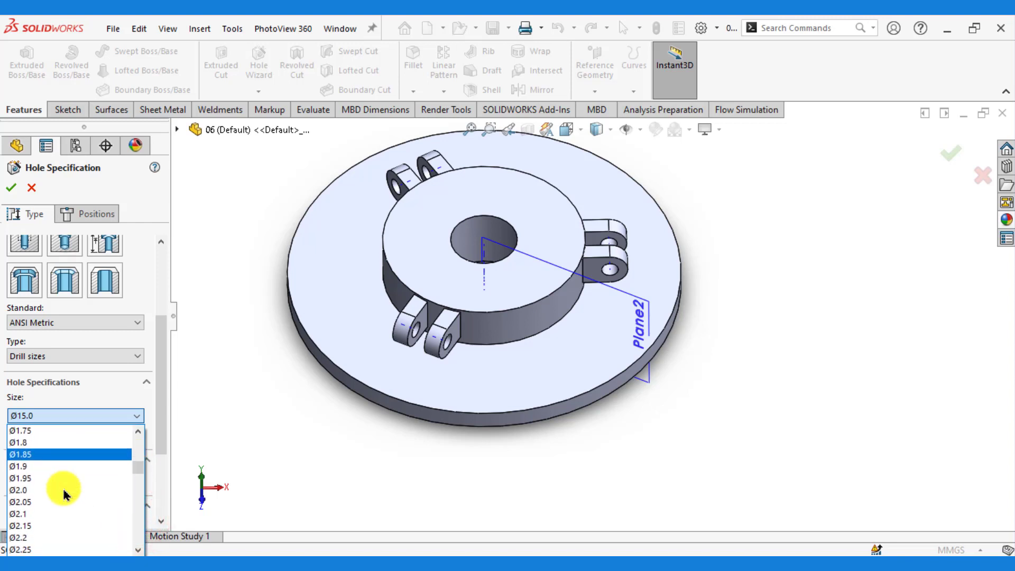
pyautogui.scroll(-1, 63, 494)
pyautogui.scroll(-1, 63, 494)
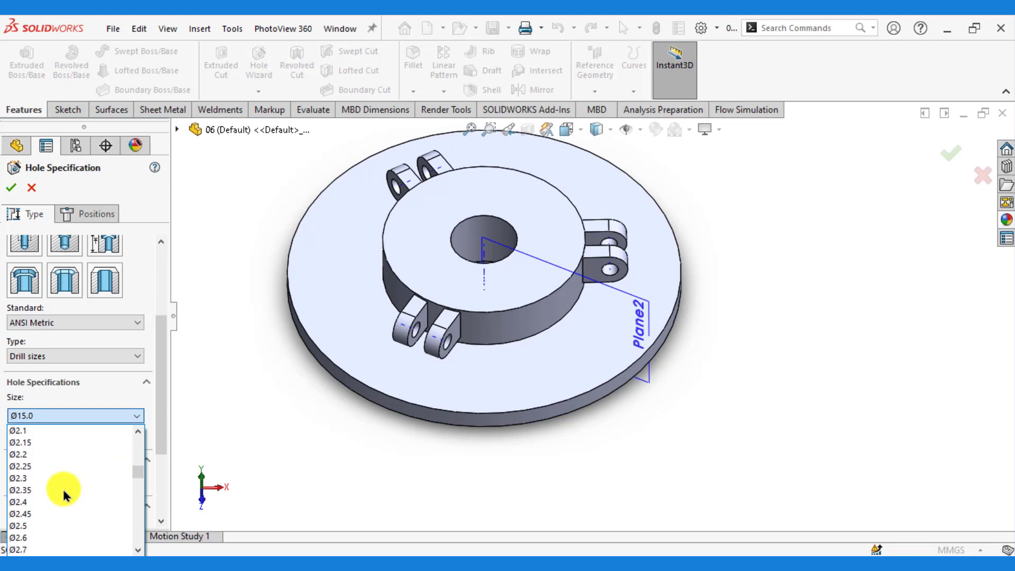
pyautogui.scroll(-3, 63, 494)
pyautogui.scroll(-3, 64, 495)
pyautogui.scroll(-3, 64, 496)
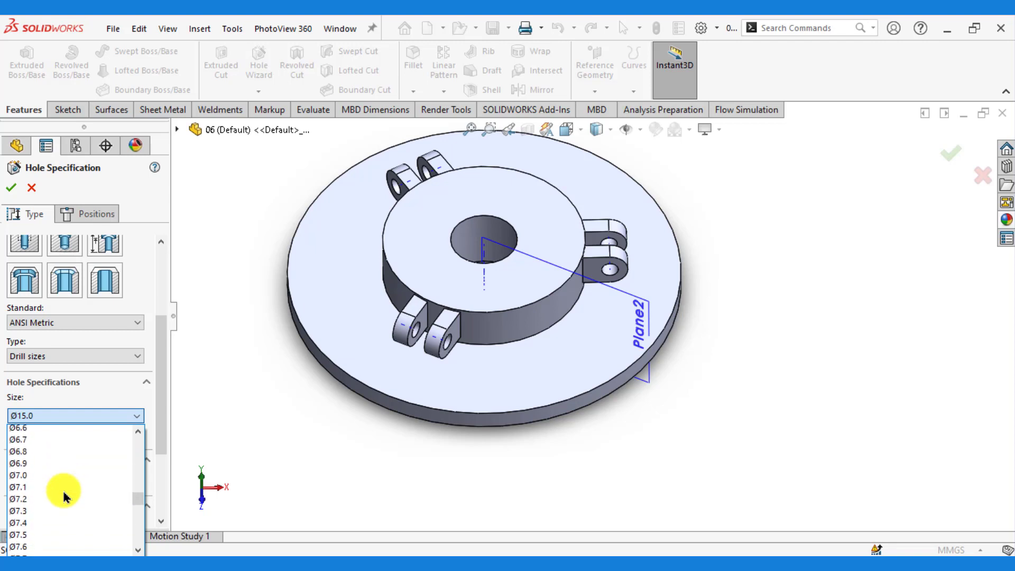
pyautogui.scroll(-1, 63, 496)
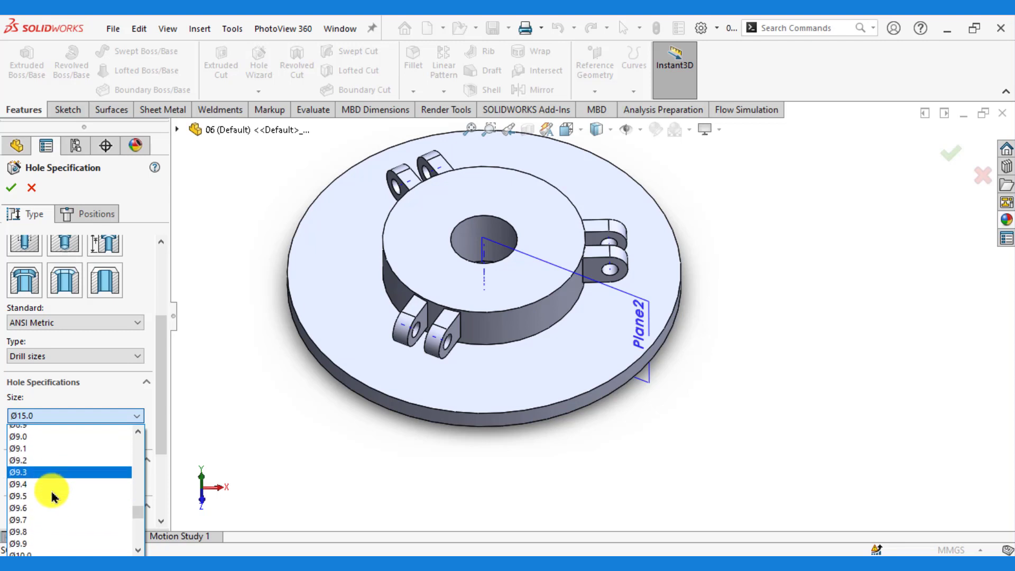
pyautogui.scroll(-2, 56, 496)
pyautogui.click(26, 467)
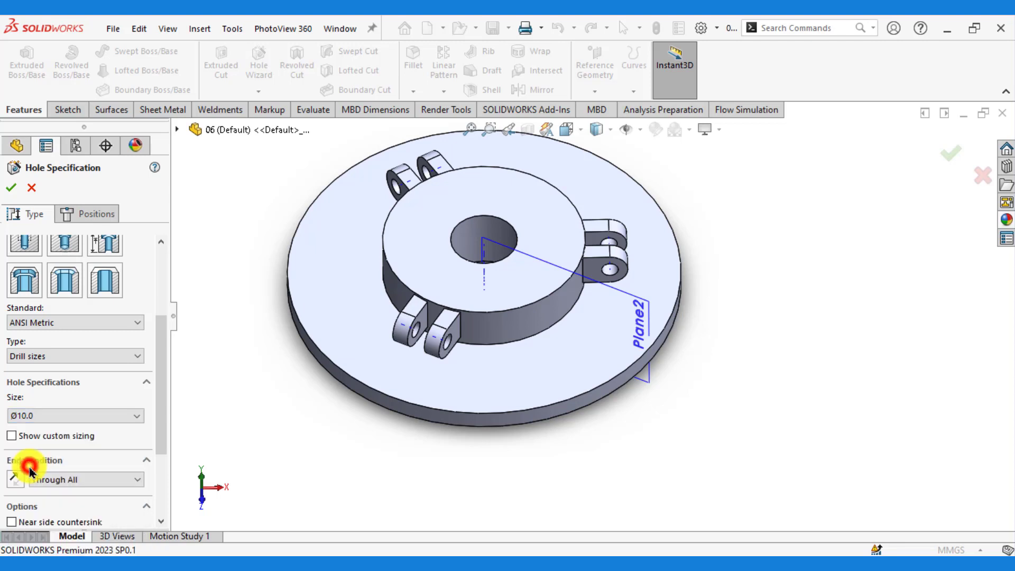
pyautogui.click(82, 214)
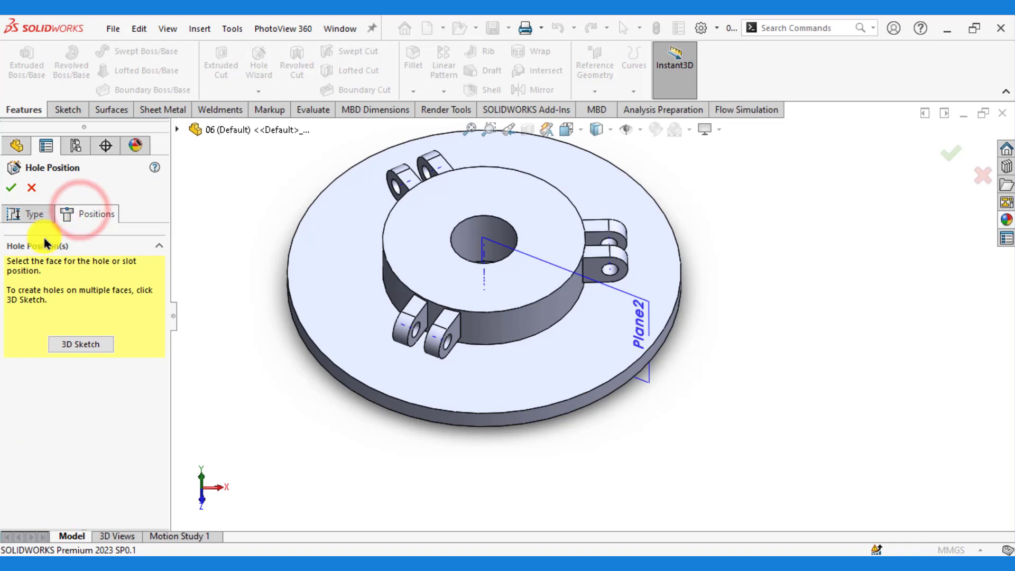
# Place the hole on the flange's diagonal line, dimensioned 140 mm from the origin.
pyautogui.click(515, 377)
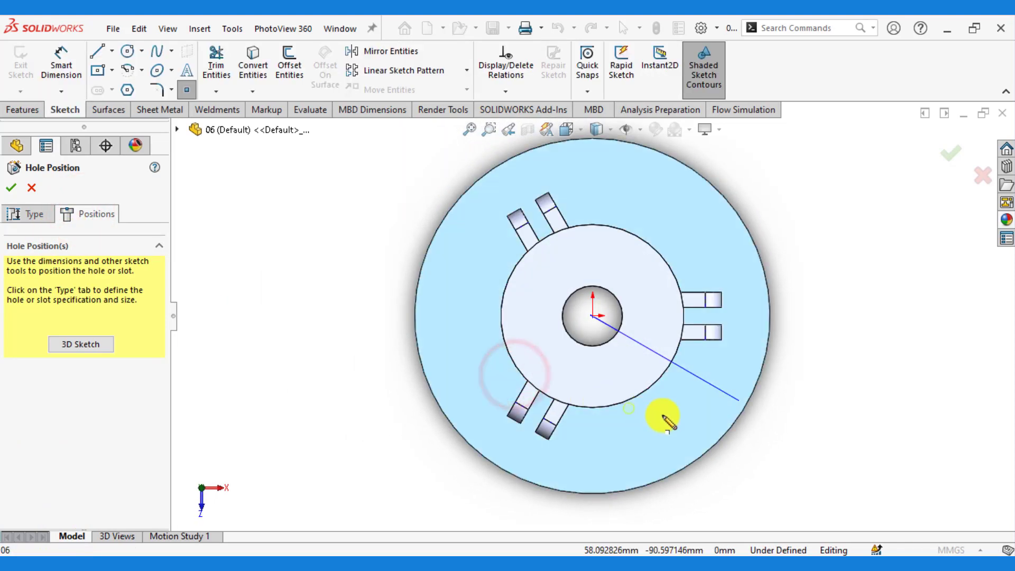
pyautogui.click(716, 388)
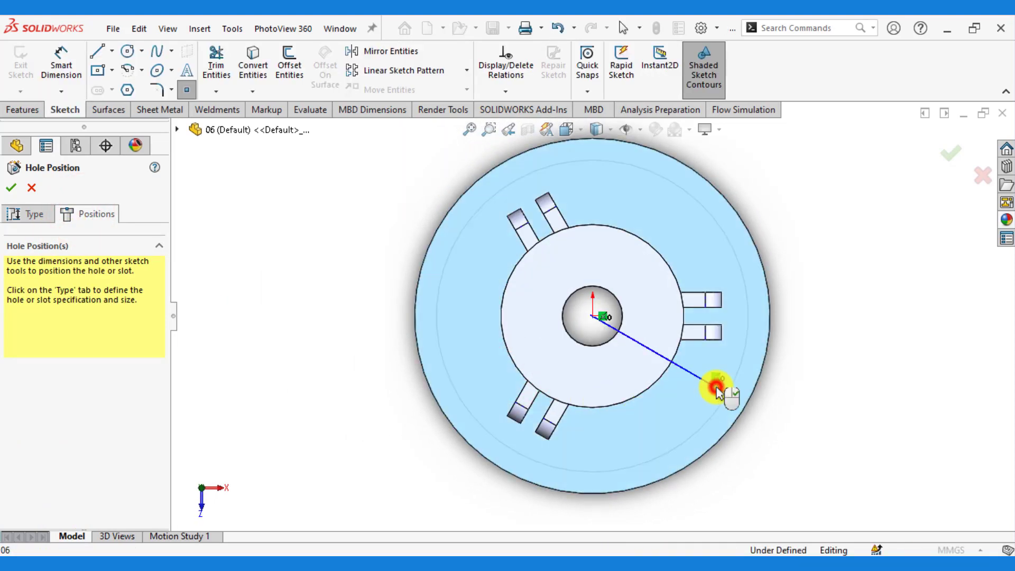
pyautogui.scroll(-2, 706, 429)
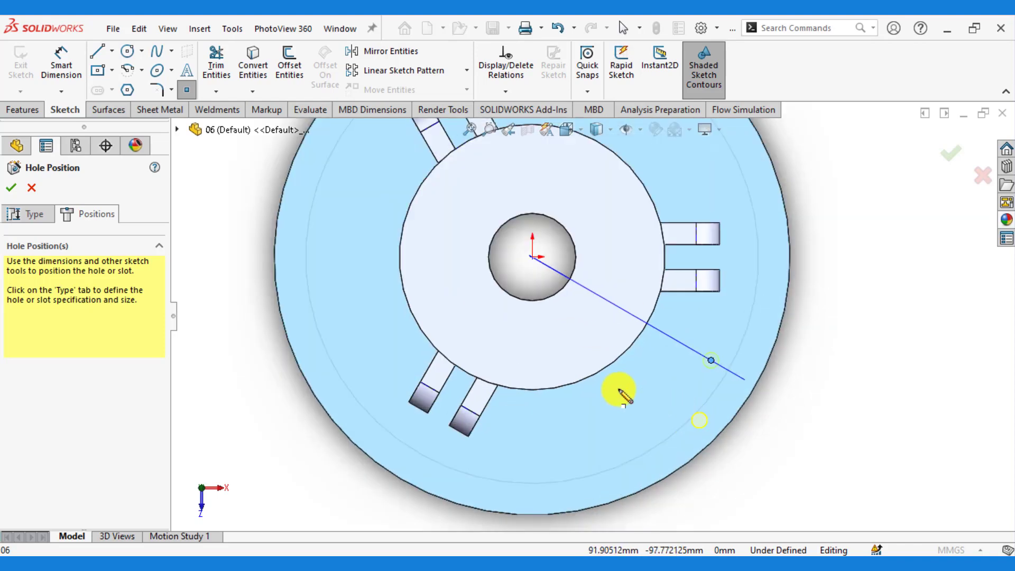
pyautogui.click(60, 50)
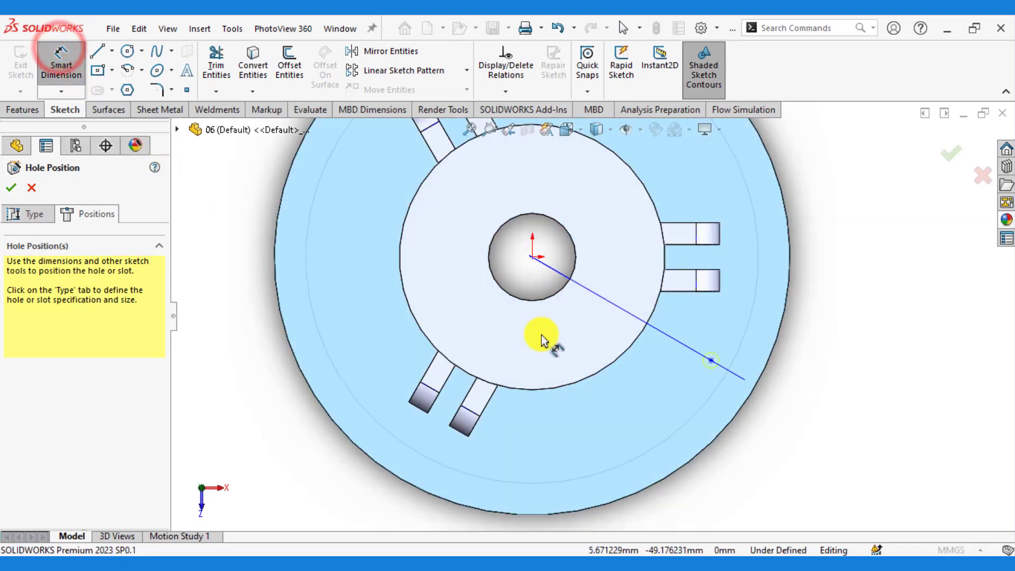
pyautogui.click(715, 363)
pyautogui.click(532, 256)
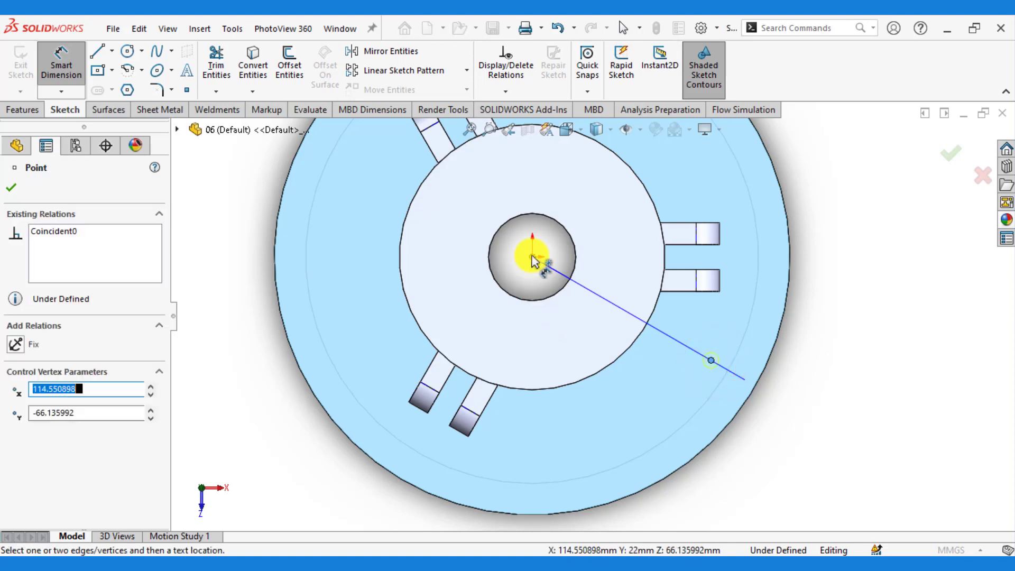
pyautogui.click(560, 343)
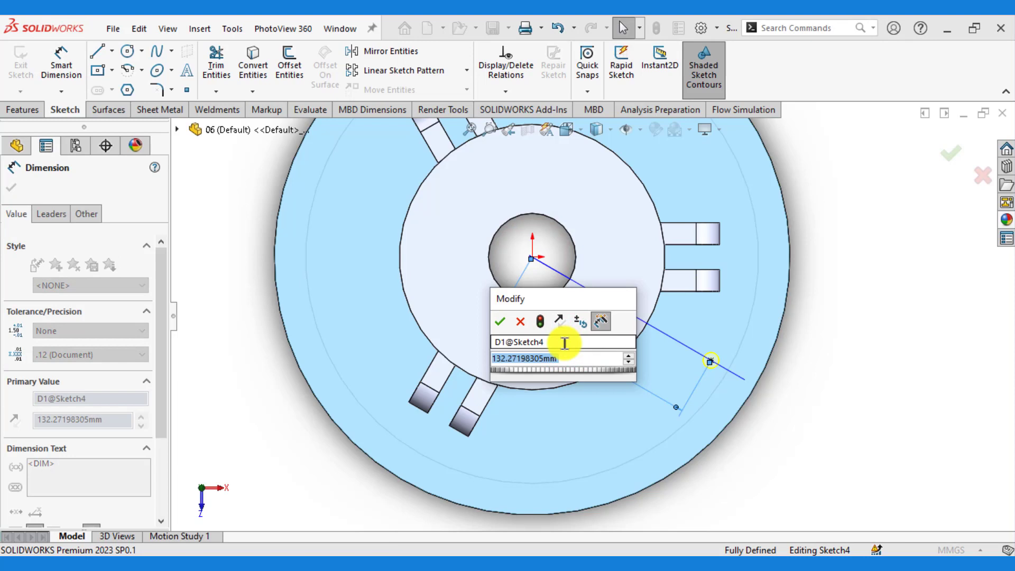
pyautogui.write('140')
pyautogui.press('Return')
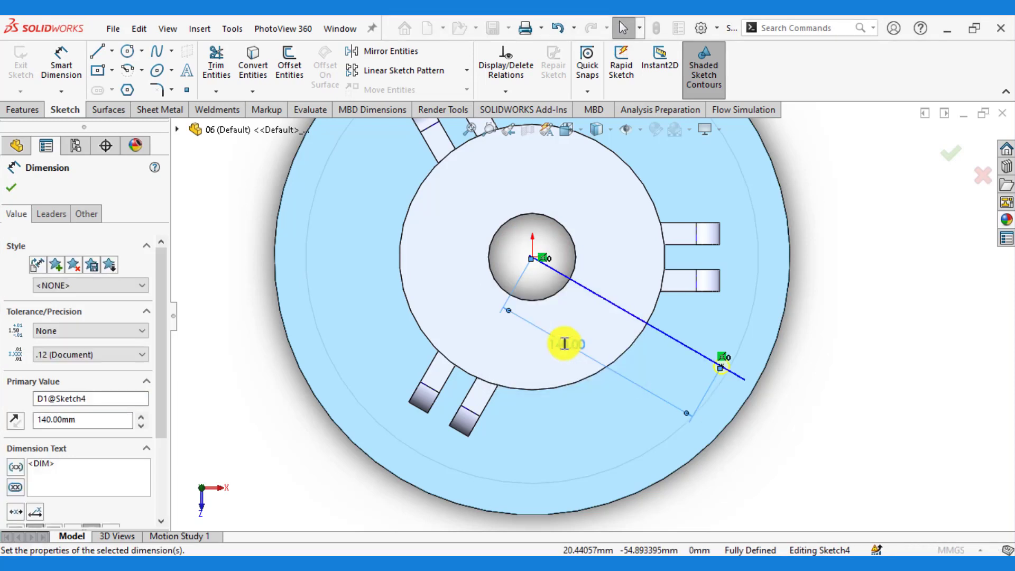
pyautogui.click(12, 191)
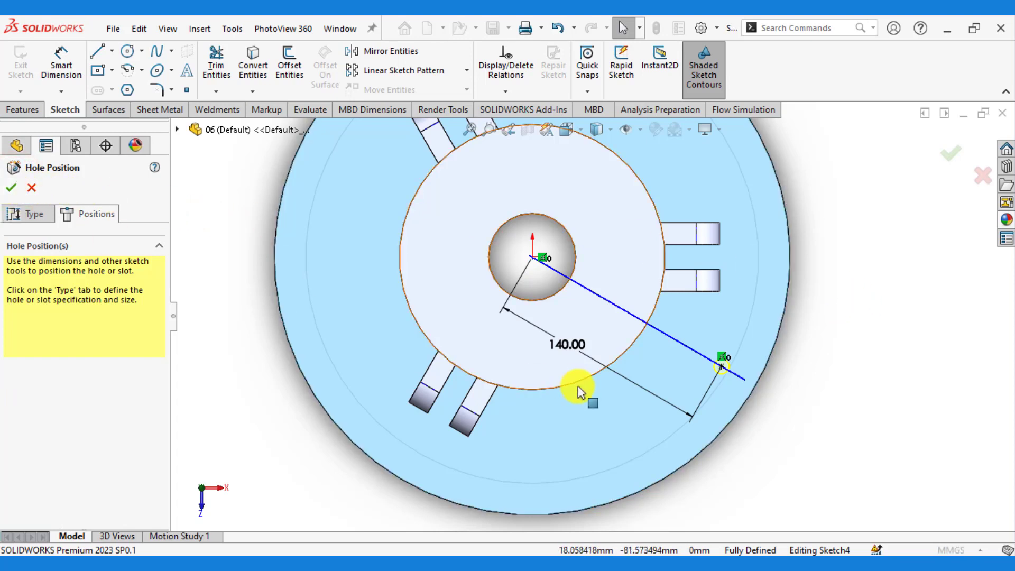
# Change the hole distance to 145 mm and complete the Ø10.0 hole.
pyautogui.doubleClick(563, 347)
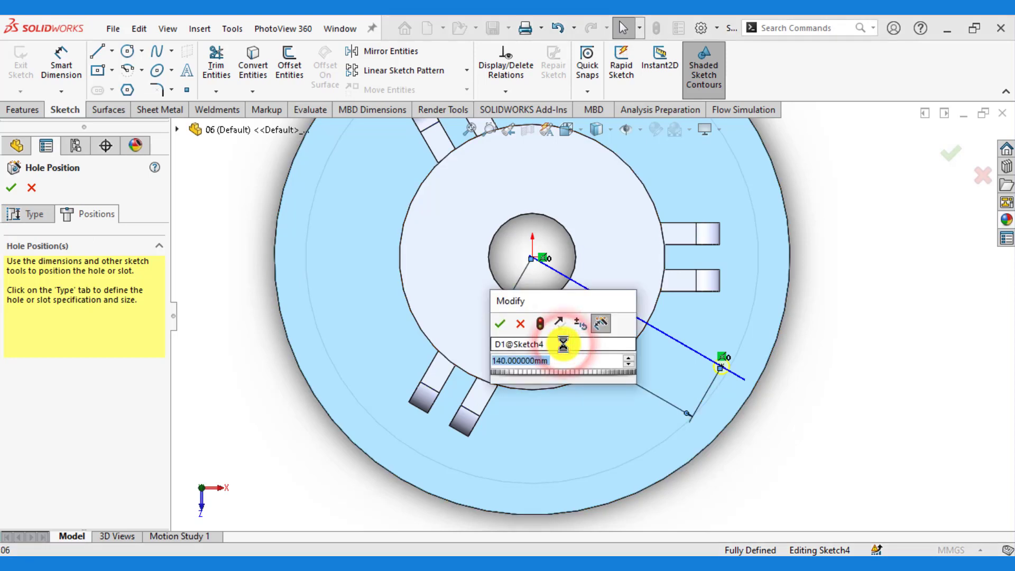
pyautogui.write('145')
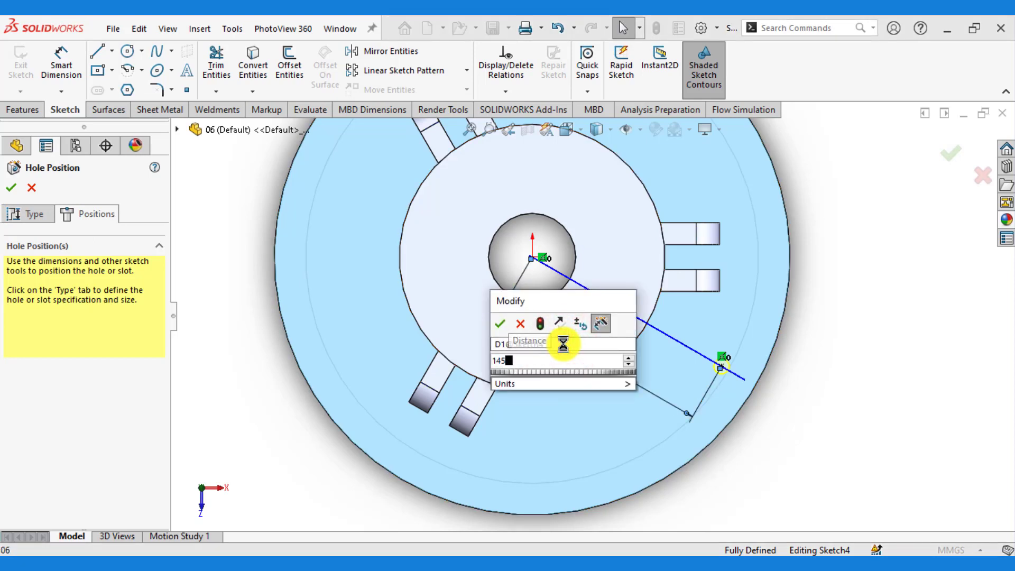
pyautogui.press('Return')
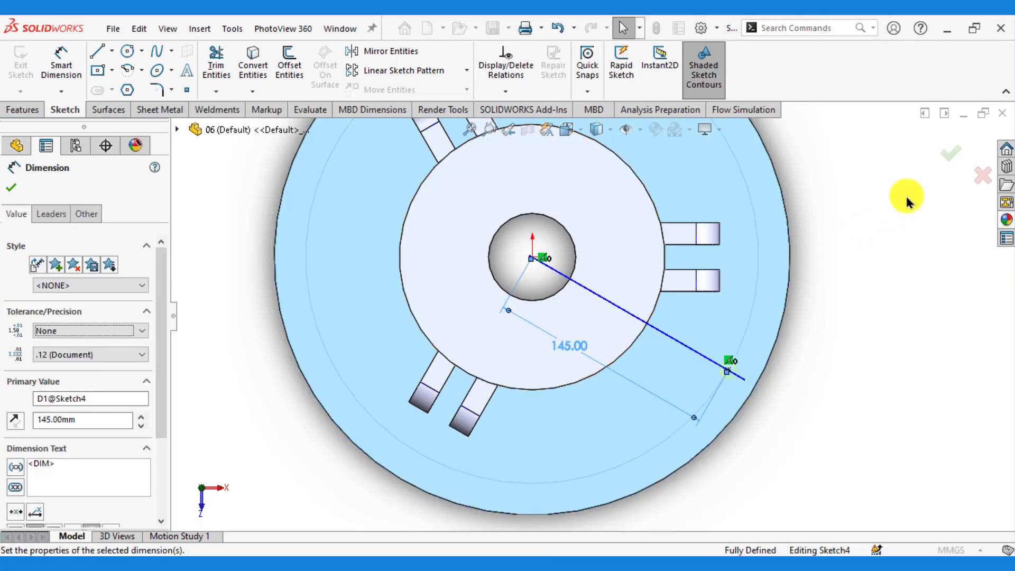
pyautogui.click(955, 155)
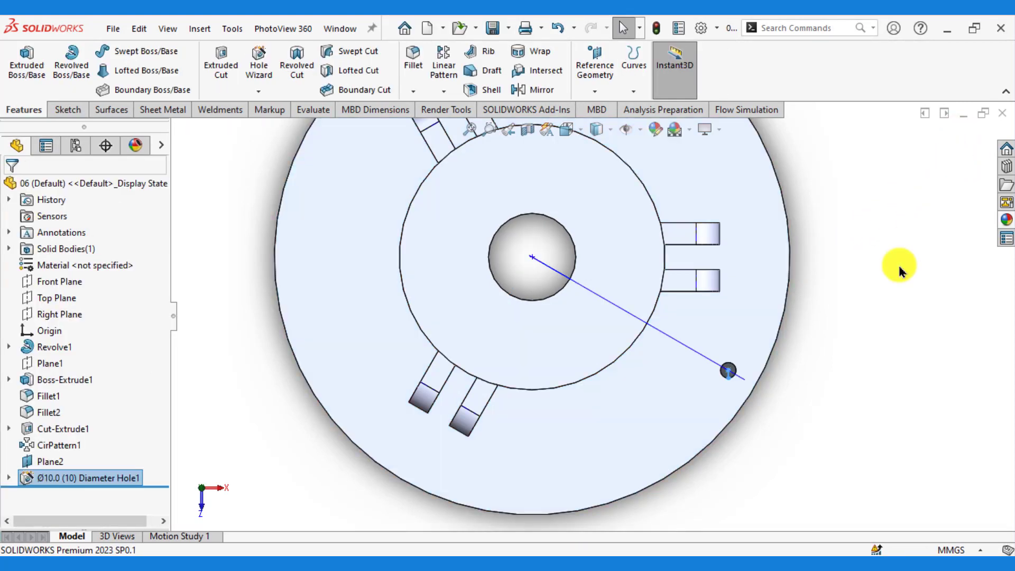
pyautogui.scroll(2, 767, 421)
pyautogui.moveTo(767, 422)
pyautogui.mouseDown(button='middle')
pyautogui.moveTo(760, 336)
pyautogui.moveTo(770, 276)
pyautogui.mouseUp(button='middle')
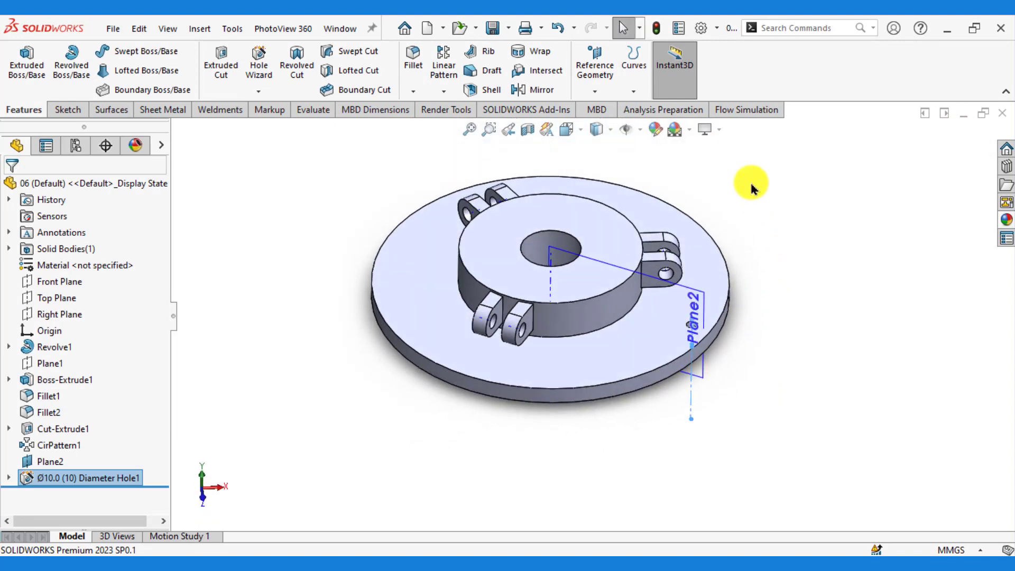
pyautogui.scroll(-2, 752, 189)
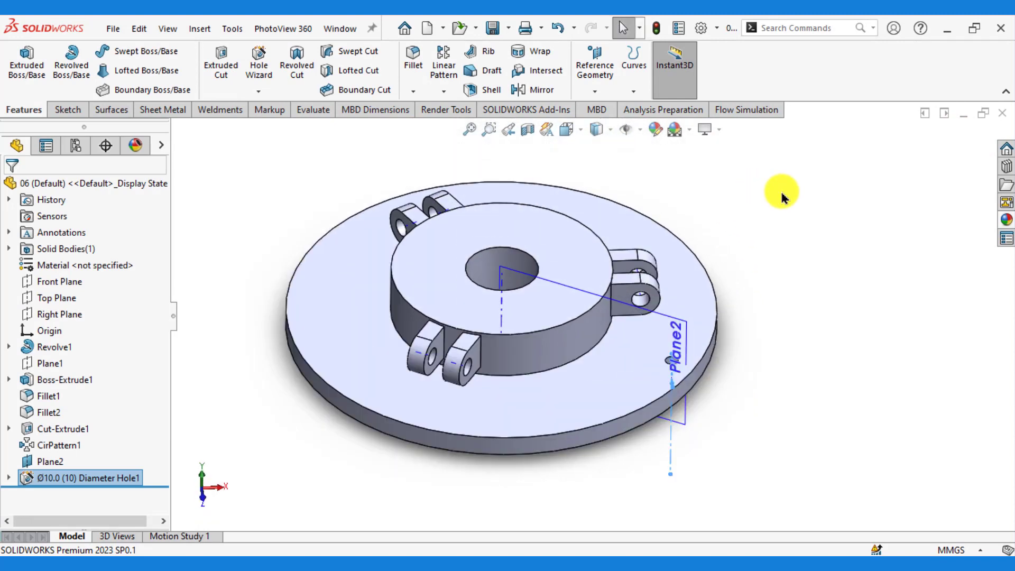
# Circular-pattern the Ø10.0 hole about the central bore, 5 instances equally spaced over 360°.
pyautogui.click(445, 92)
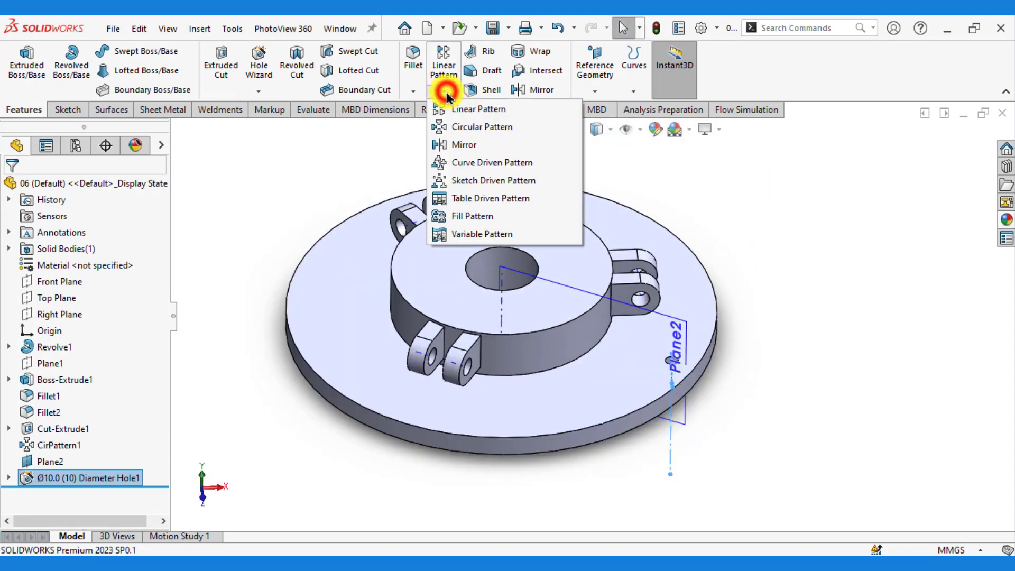
pyautogui.click(461, 125)
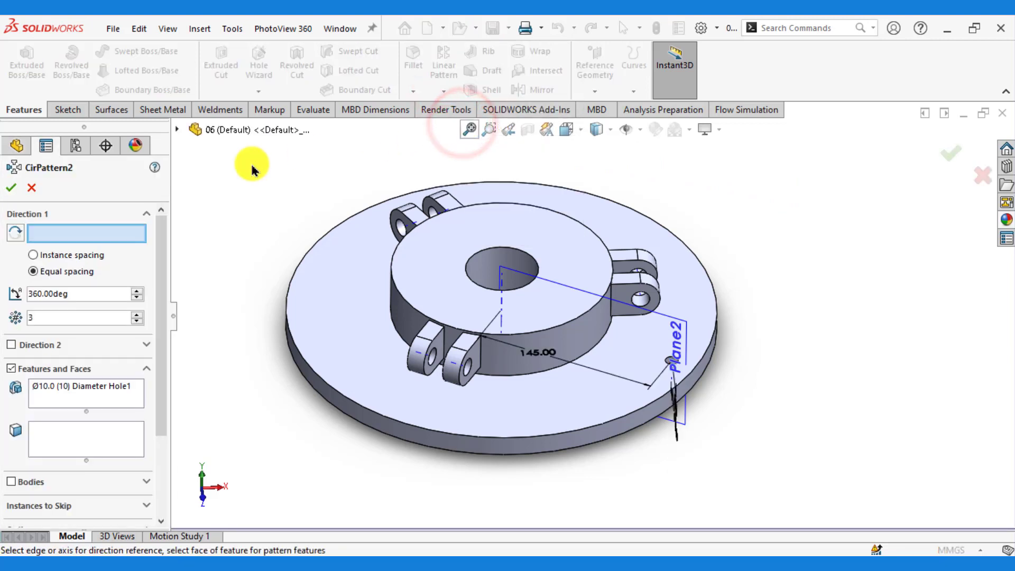
pyautogui.click(489, 271)
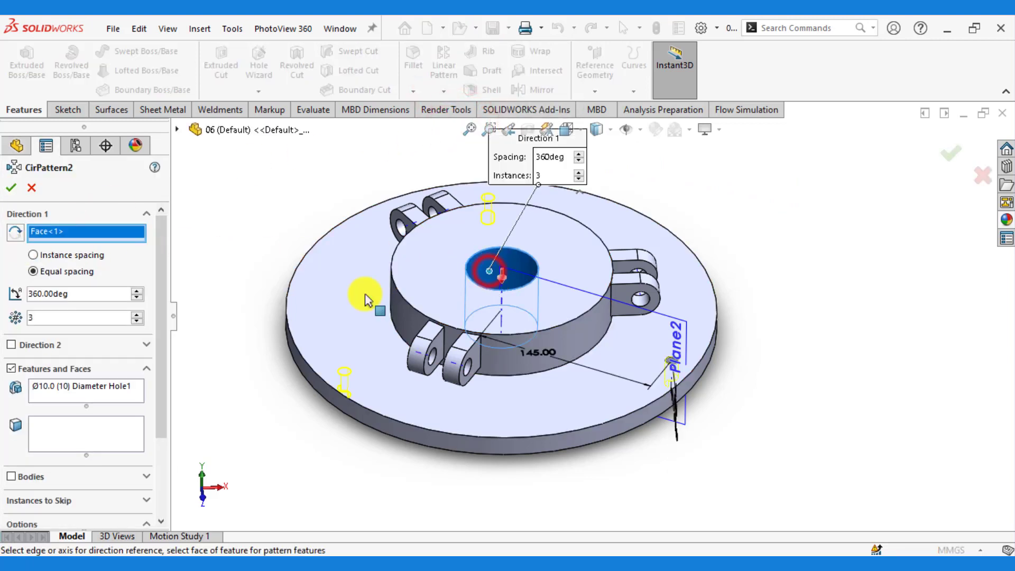
pyautogui.click(136, 315)
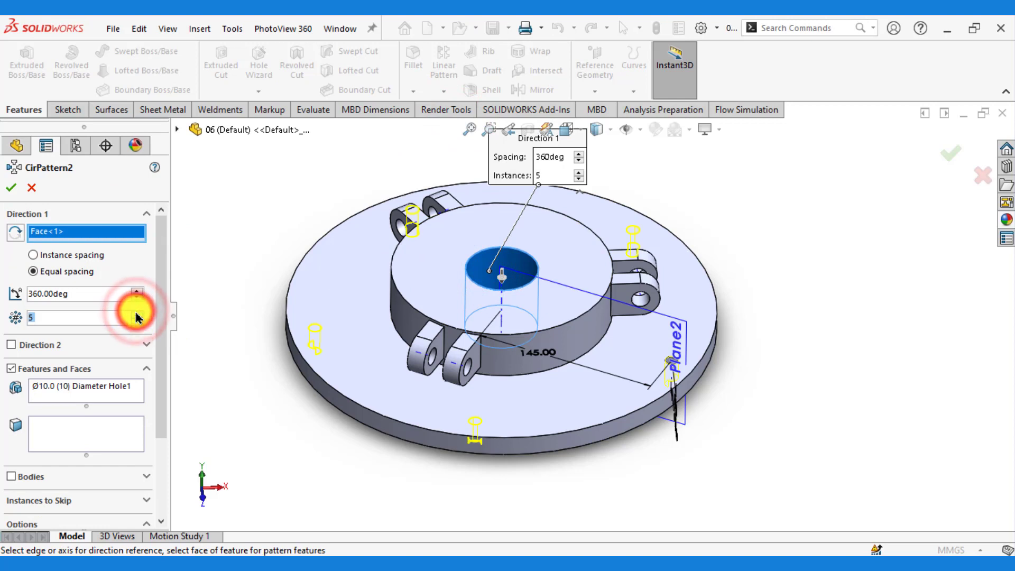
pyautogui.click(12, 189)
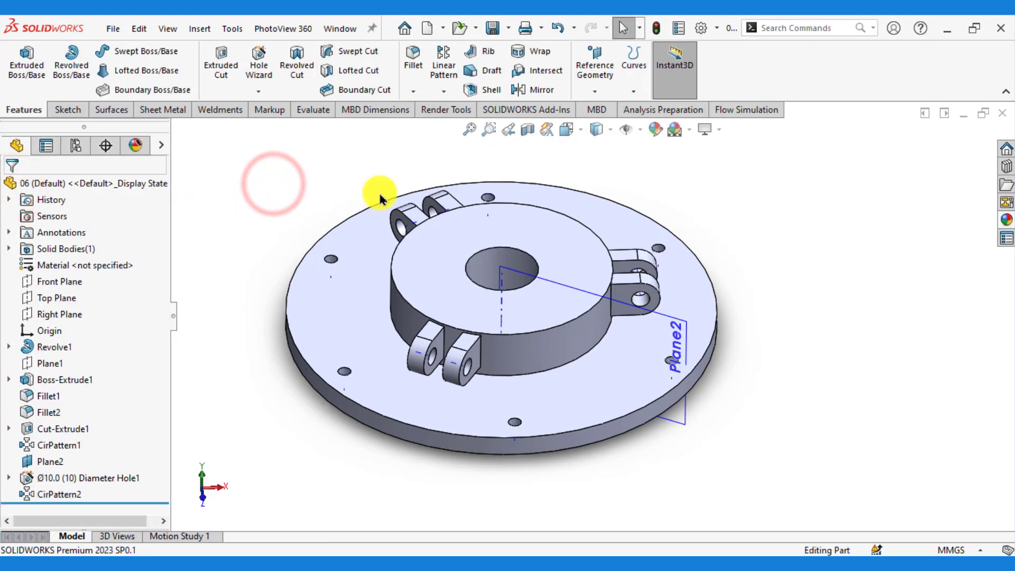
# Hide Plane2 and the sketch lines, then orbit to a more top-down view.
pyautogui.click(626, 129)
pyautogui.moveTo(731, 275)
pyautogui.mouseDown(button='middle')
pyautogui.moveTo(723, 320)
pyautogui.moveTo(705, 317)
pyautogui.mouseUp(button='middle')
pyautogui.click(691, 309)
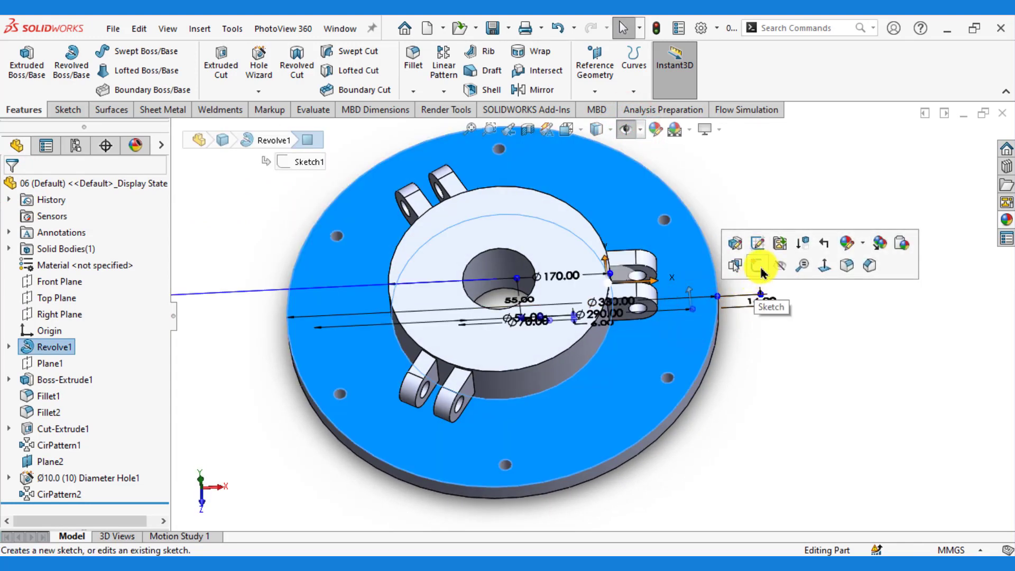
pyautogui.click(770, 363)
pyautogui.moveTo(771, 362)
pyautogui.mouseDown(button='middle')
pyautogui.moveTo(623, 340)
pyautogui.moveTo(623, 385)
pyautogui.moveTo(633, 385)
pyautogui.mouseUp(button='middle')
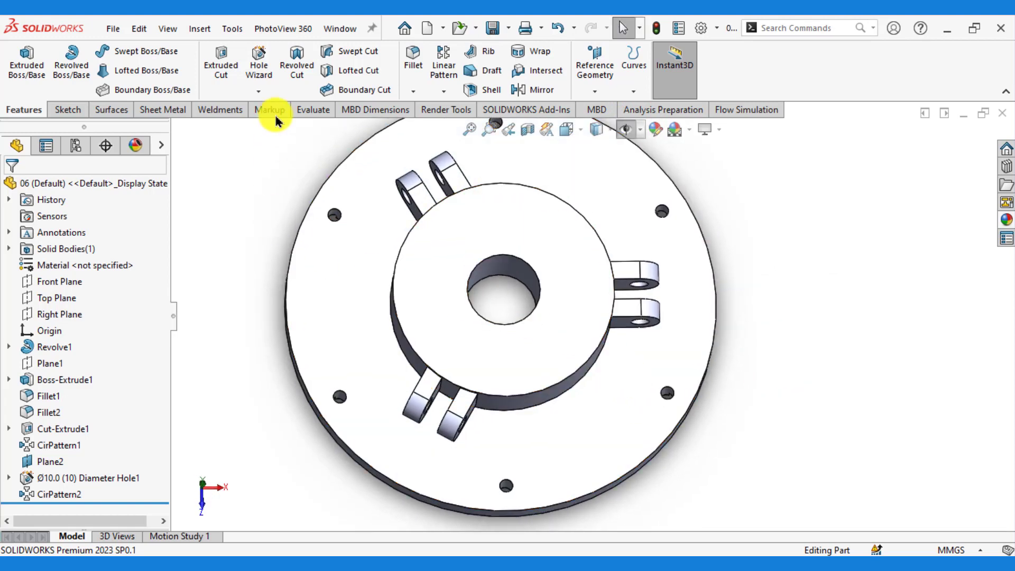
# Show the Front Plane and turn plane display back on for a new hole.
pyautogui.click(57, 281)
pyautogui.click(98, 247)
pyautogui.click(225, 225)
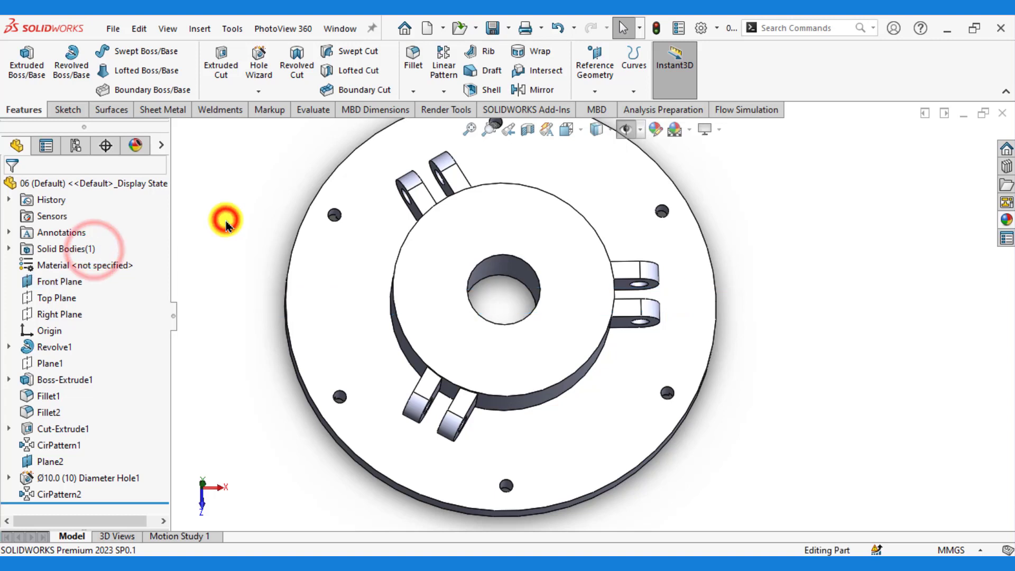
pyautogui.click(626, 130)
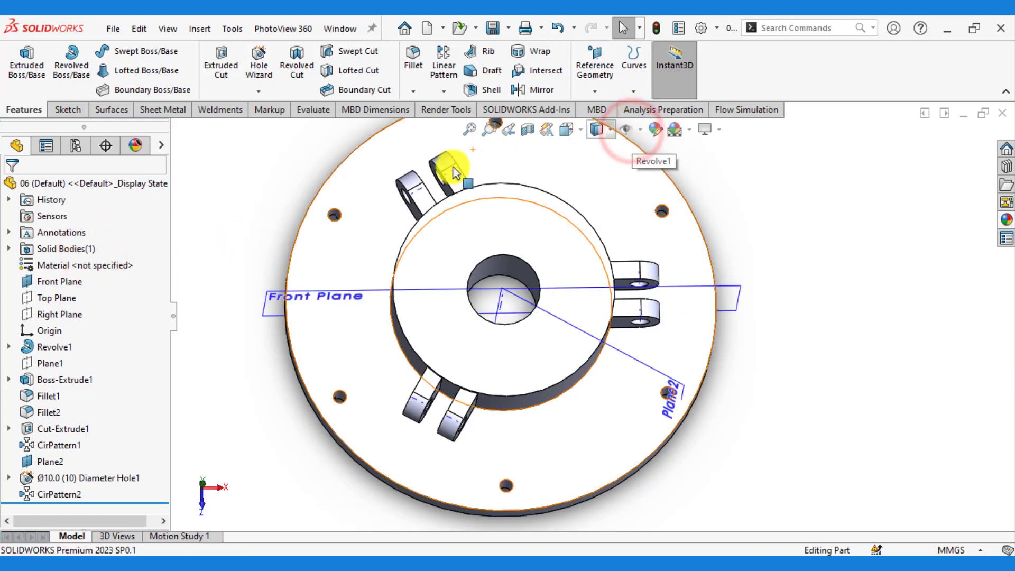
pyautogui.click(258, 64)
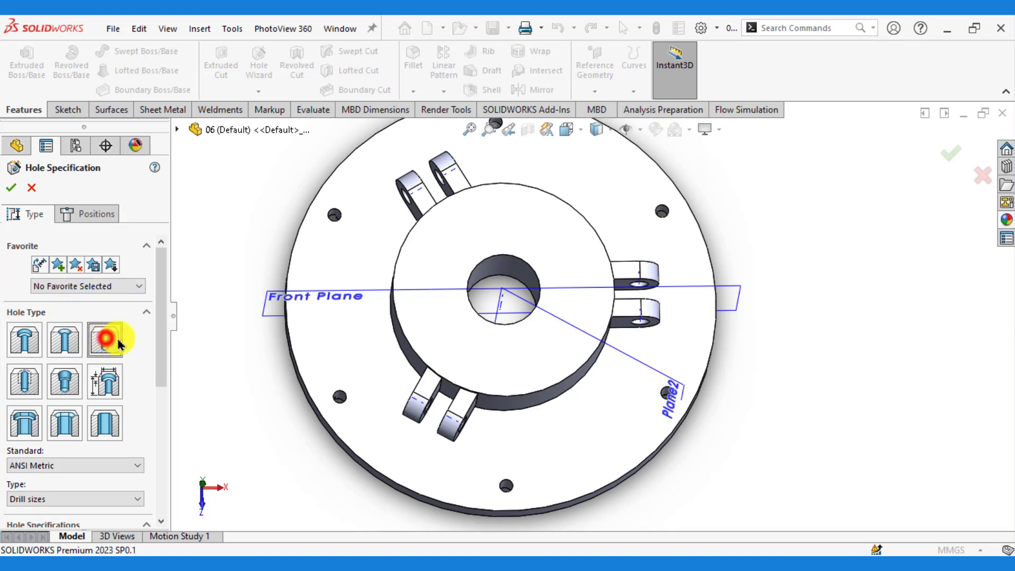
# Make the new hole a plain Ø25.0 drilled hole and go to its positions.
pyautogui.click(118, 345)
pyautogui.moveTo(154, 324); pyautogui.dragTo(142, 417)
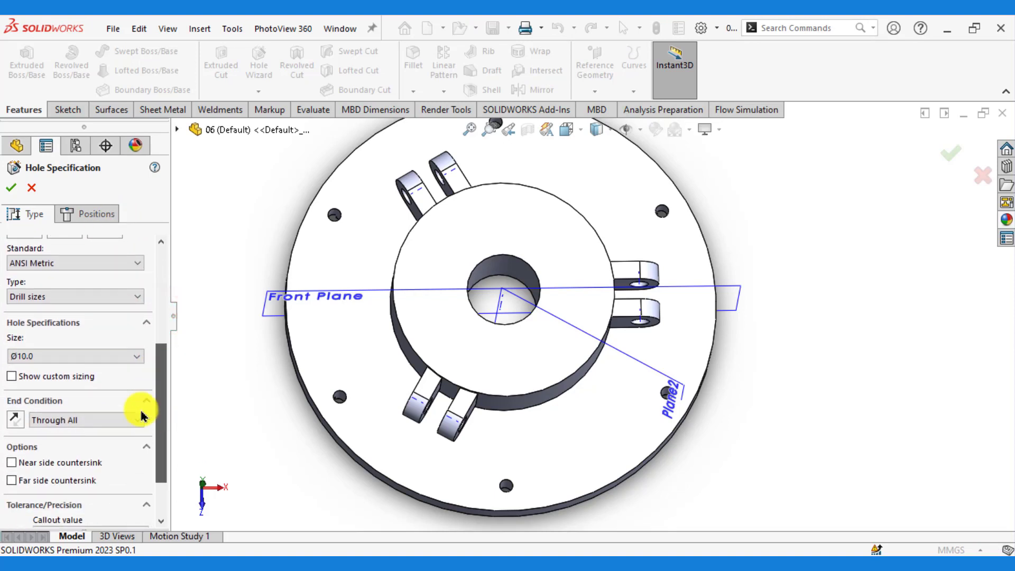
pyautogui.click(93, 356)
pyautogui.scroll(-3, 91, 431)
pyautogui.scroll(-2, 92, 445)
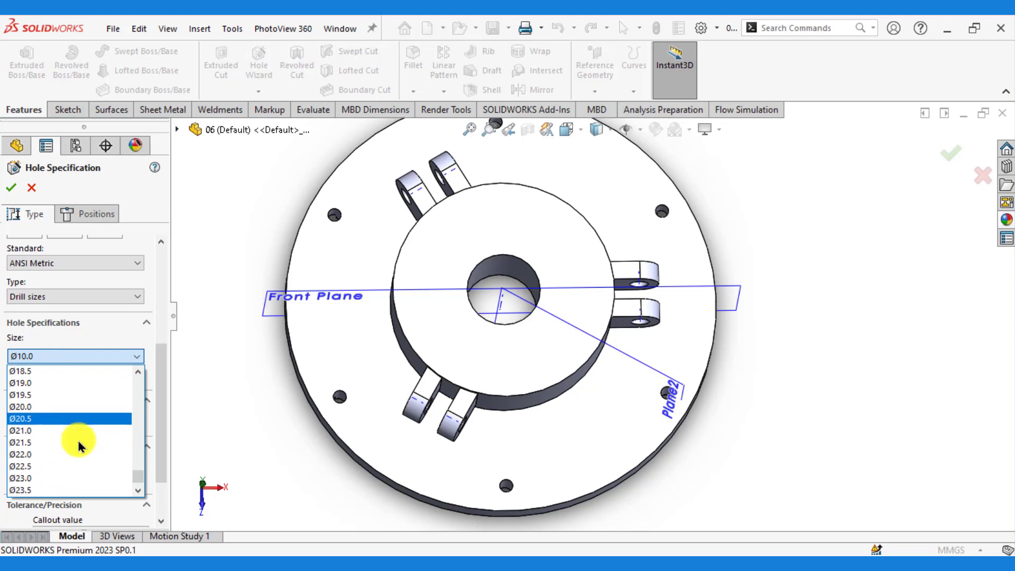
pyautogui.scroll(-2, 79, 446)
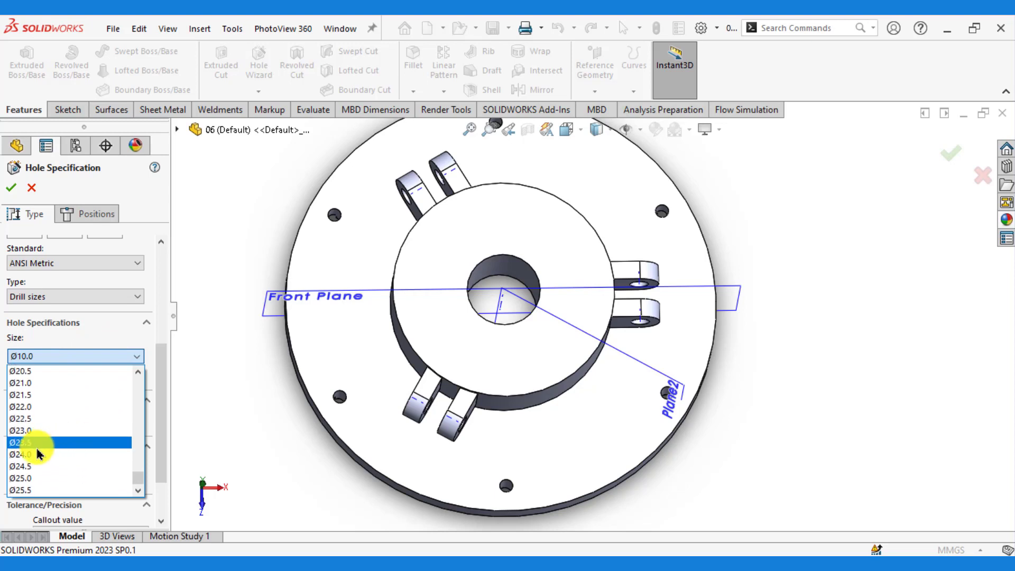
pyautogui.click(20, 479)
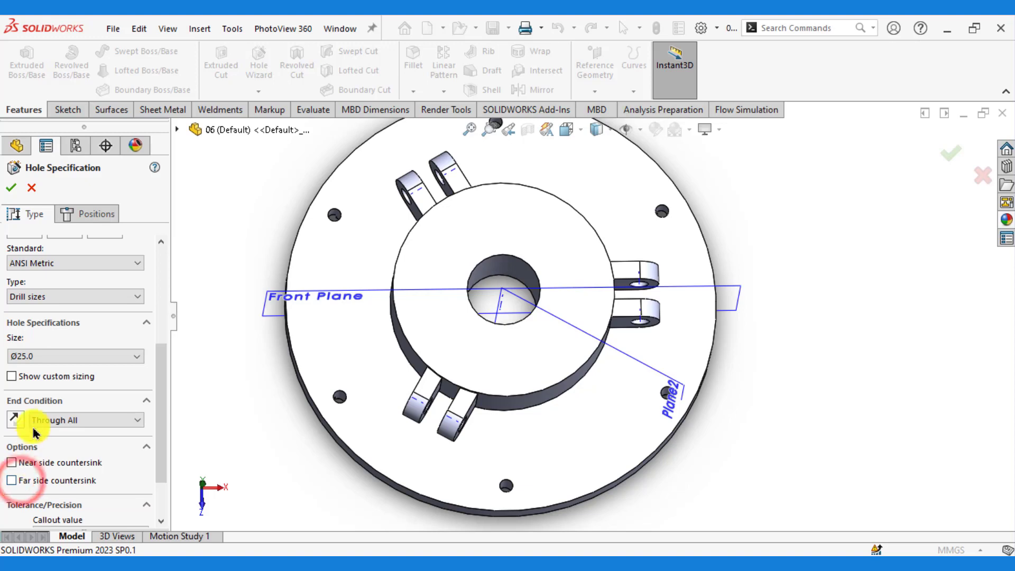
pyautogui.click(86, 217)
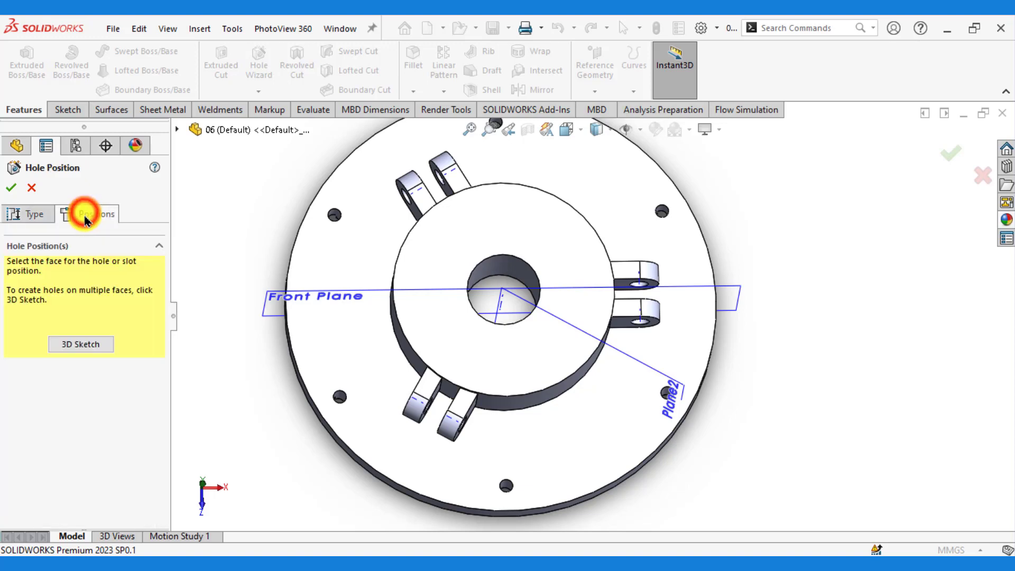
# Place the Ø25.0 hole on the flange's horizontal line, 110 mm from the centre.
pyautogui.click(674, 340)
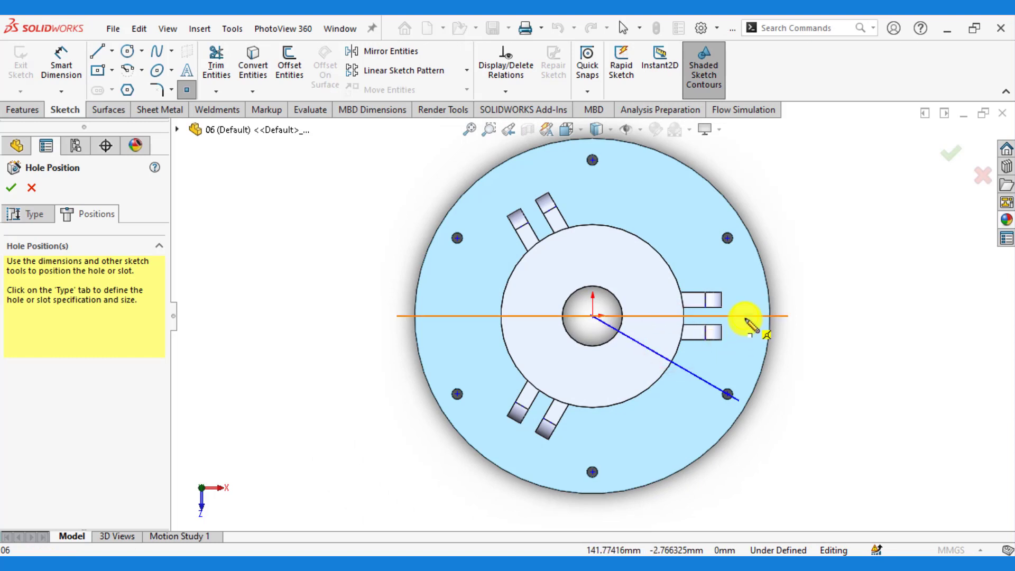
pyautogui.click(747, 316)
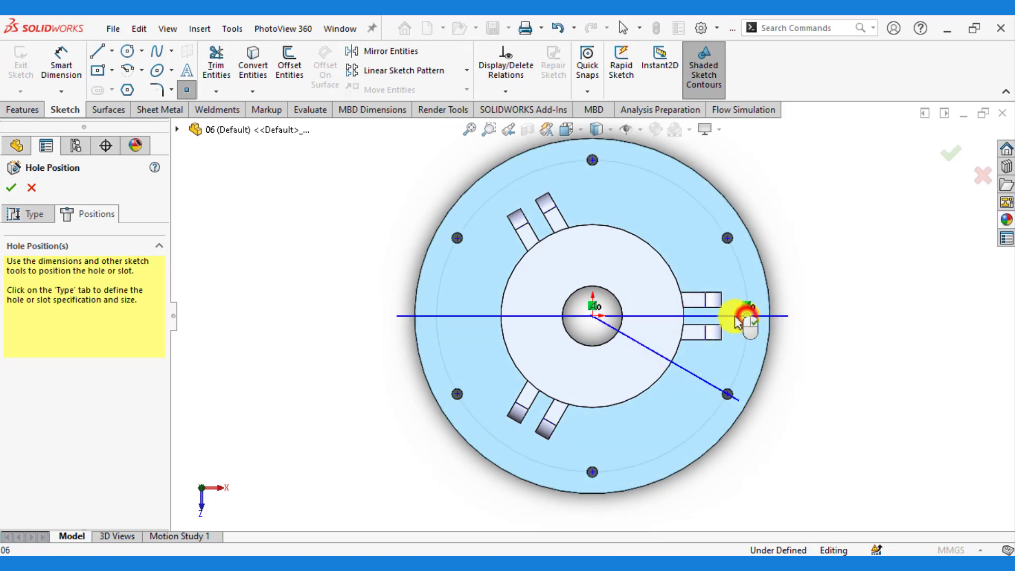
pyautogui.click(68, 54)
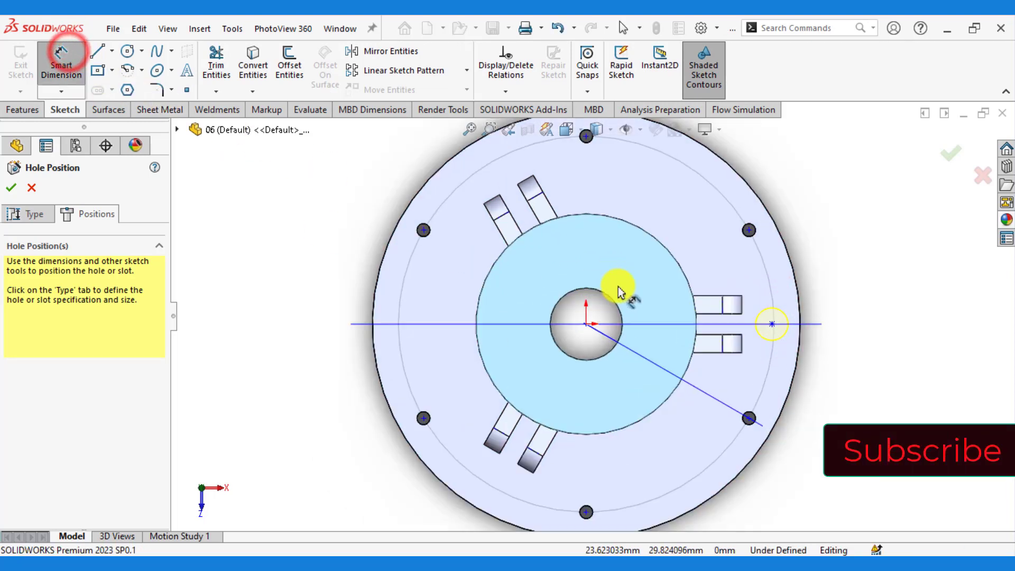
pyautogui.scroll(-3, 617, 288)
pyautogui.click(570, 346)
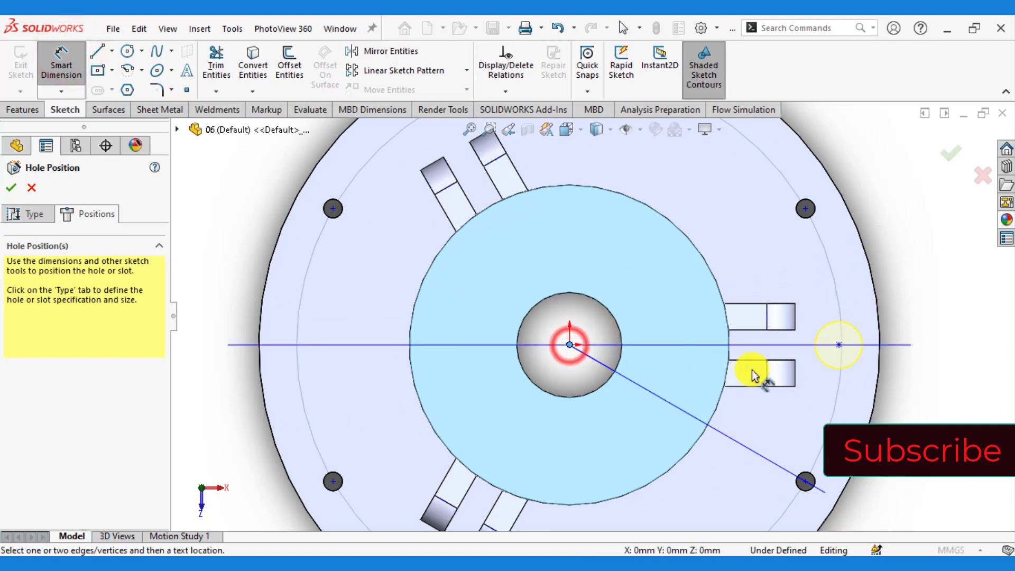
pyautogui.click(839, 346)
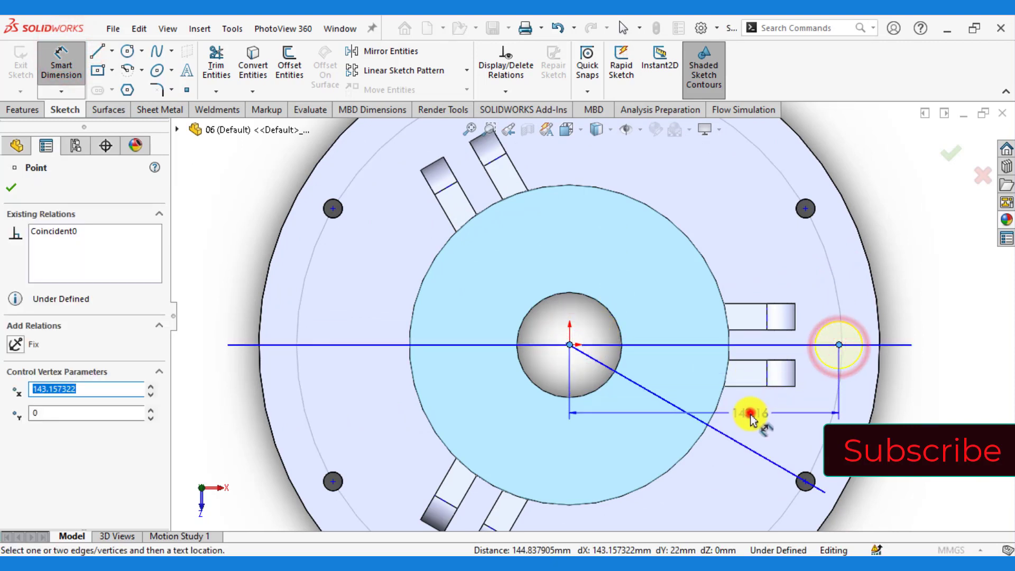
pyautogui.click(753, 418)
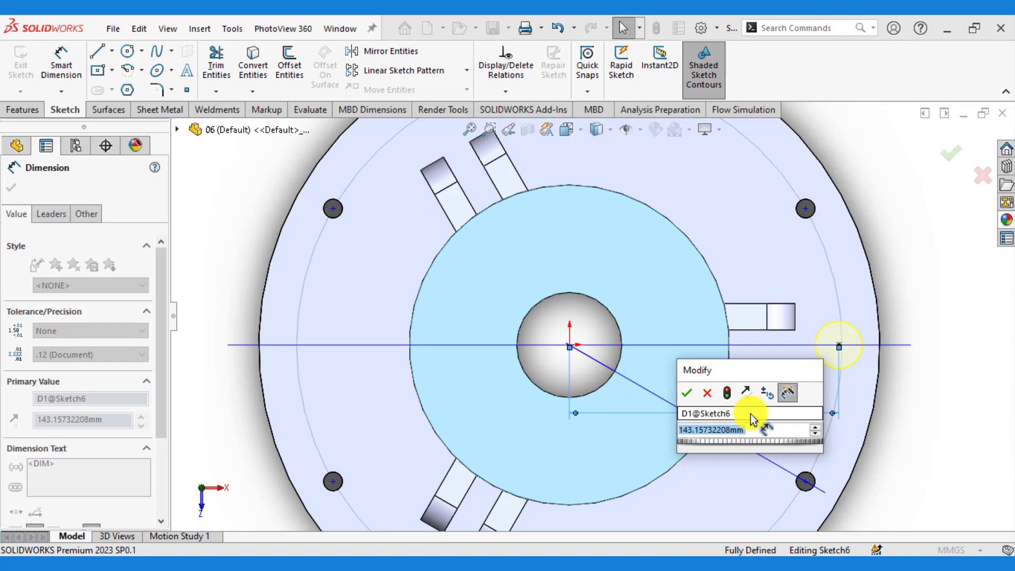
pyautogui.write('130')
pyautogui.press('Return')
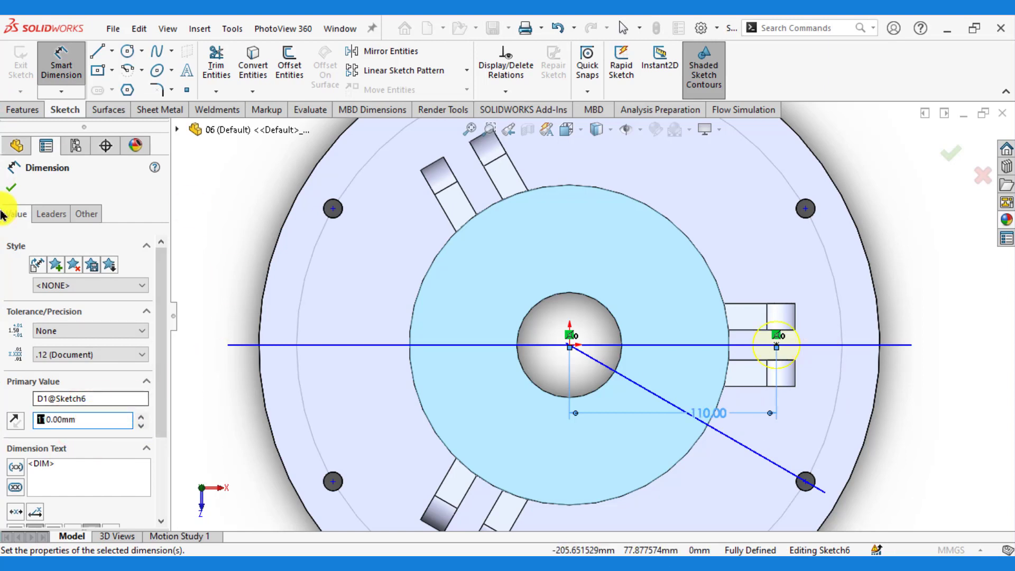
pyautogui.click(8, 187)
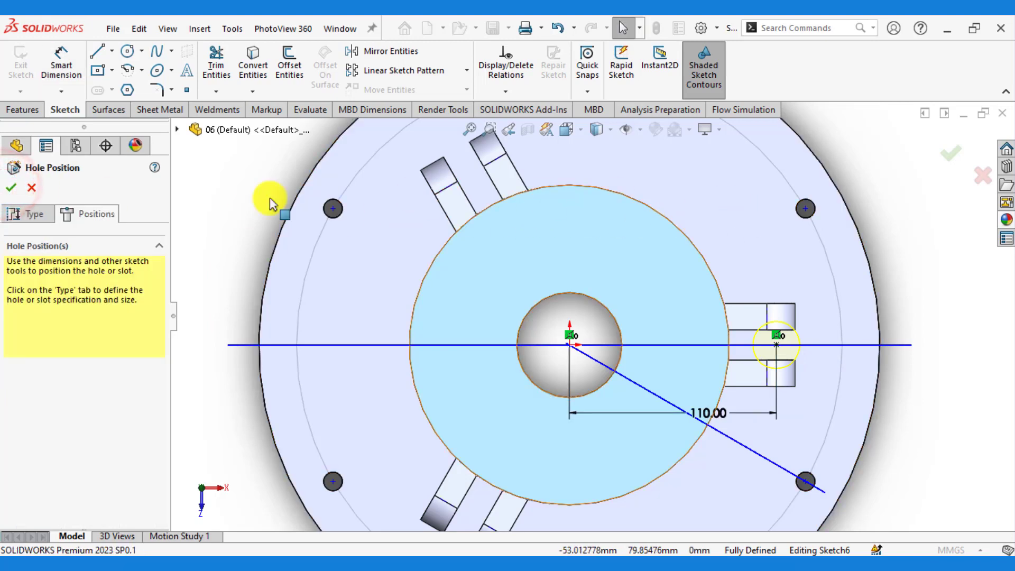
pyautogui.click(8, 189)
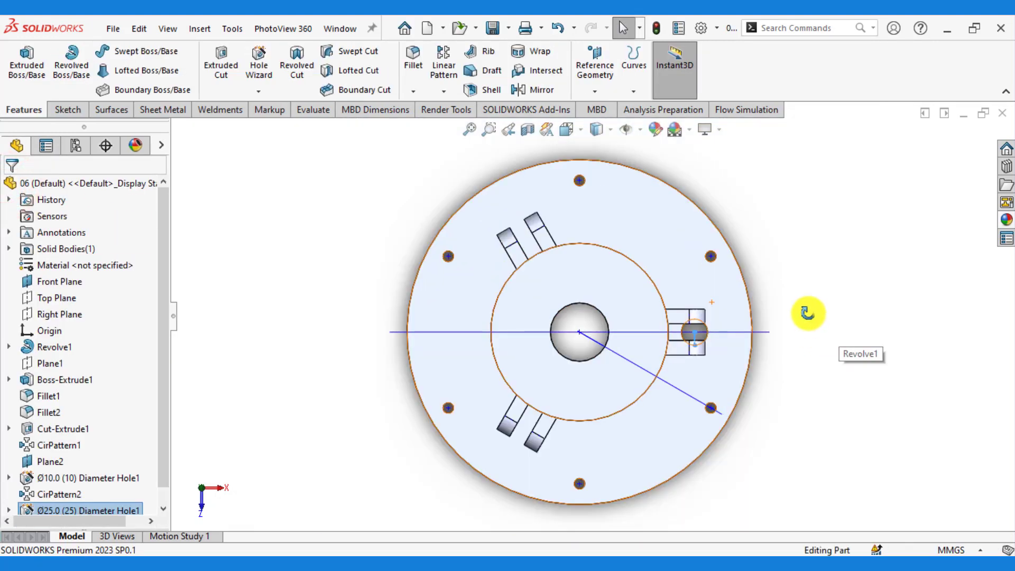
# Hide the reference planes and display the Ø25.0 hole's dimensions.
pyautogui.moveTo(808, 313); pyautogui.dragTo(800, 233, button='middle')
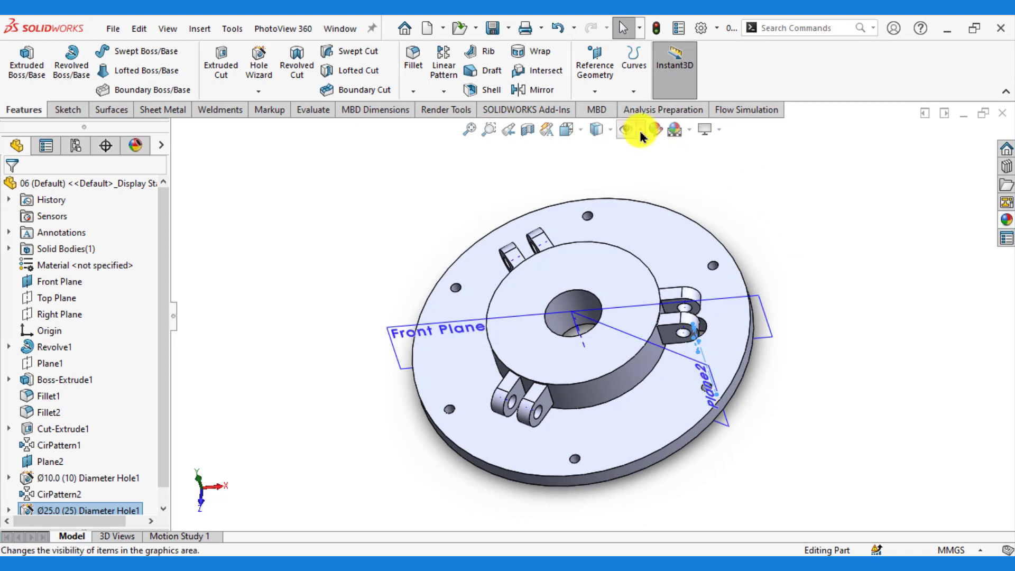
pyautogui.click(626, 127)
pyautogui.moveTo(382, 224)
pyautogui.mouseDown(button='middle')
pyautogui.moveTo(313, 211)
pyautogui.moveTo(356, 296)
pyautogui.moveTo(336, 269)
pyautogui.mouseUp(button='middle')
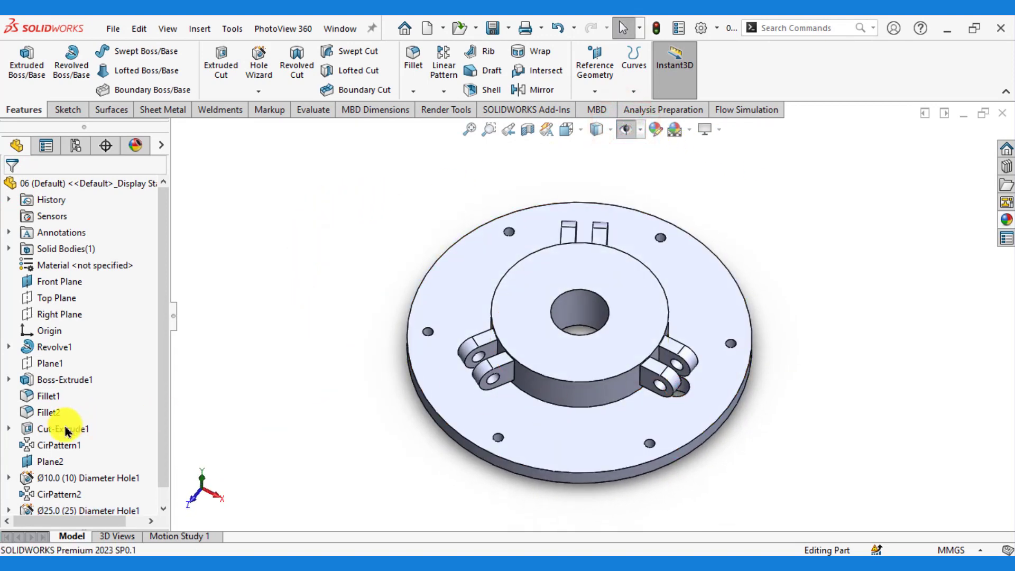
pyautogui.scroll(-1, 69, 427)
pyautogui.click(51, 496)
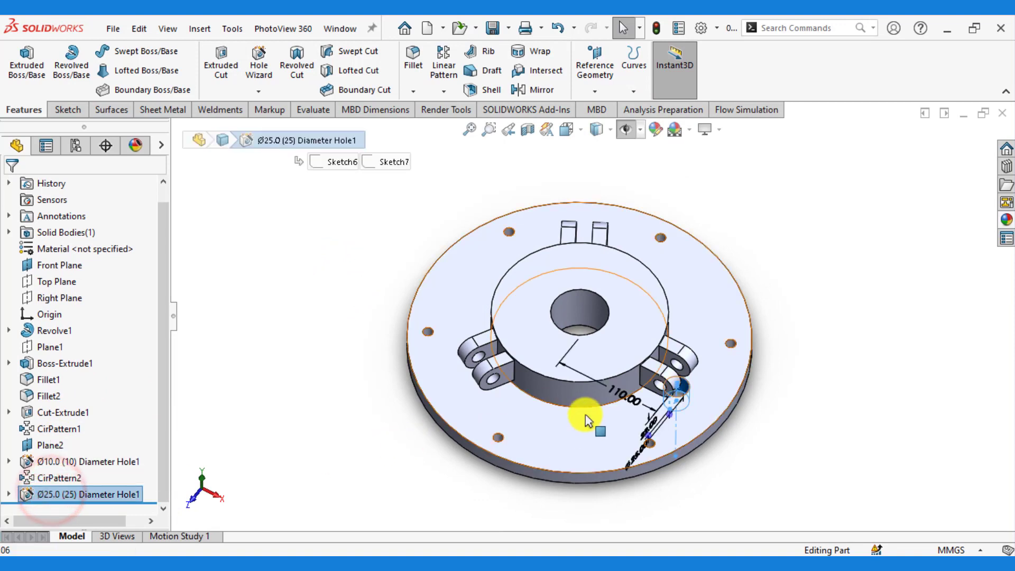
# Change the hole's distance from 110 to 120 mm and rebuild the model.
pyautogui.doubleClick(629, 401)
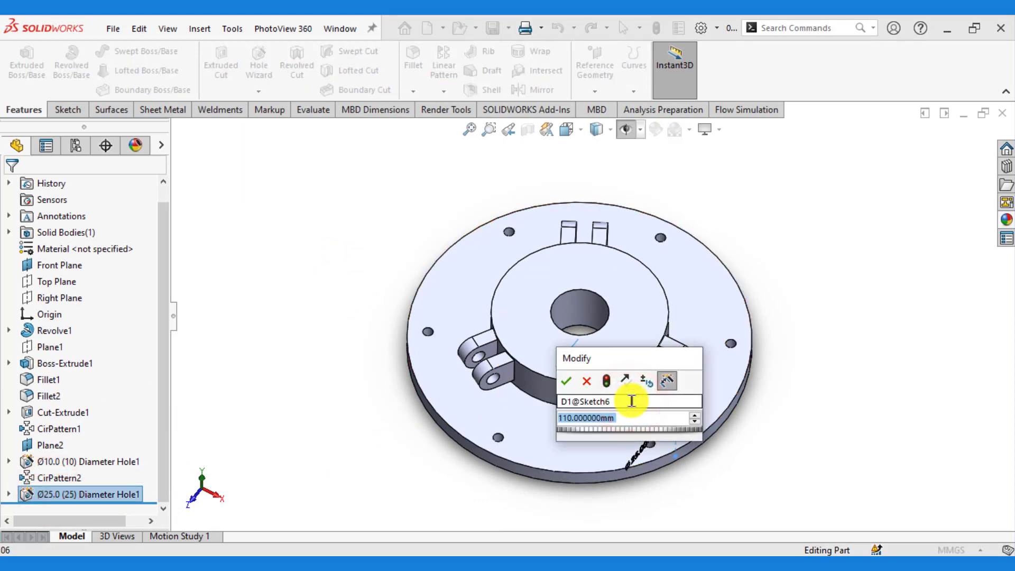
pyautogui.write('120')
pyautogui.press('Return')
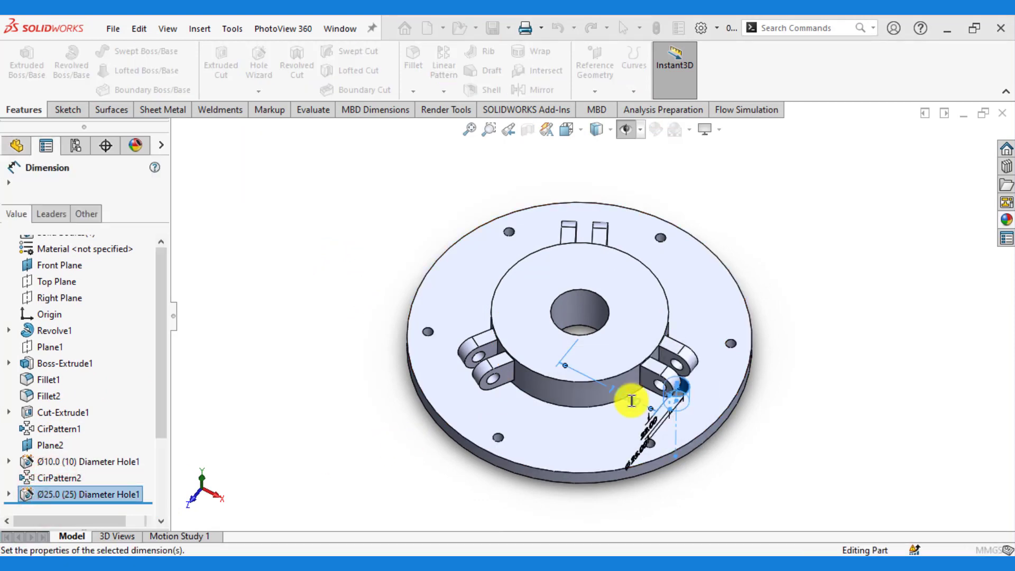
pyautogui.click(288, 247)
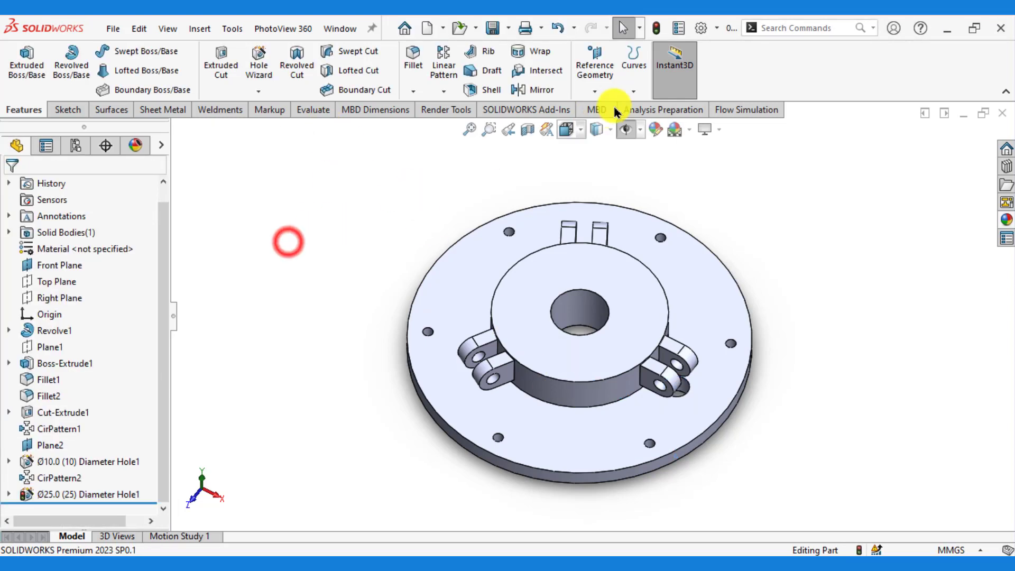
pyautogui.click(656, 28)
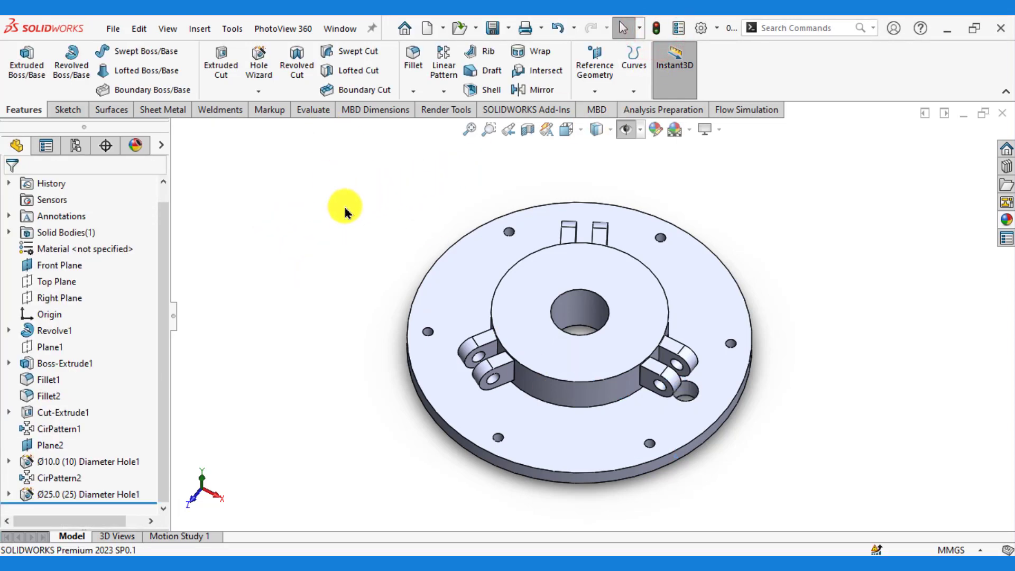
pyautogui.click(81, 498)
# Circular-pattern the Ø25.0 hole about the centre bore with 3 equally spaced instances.
pyautogui.click(443, 92)
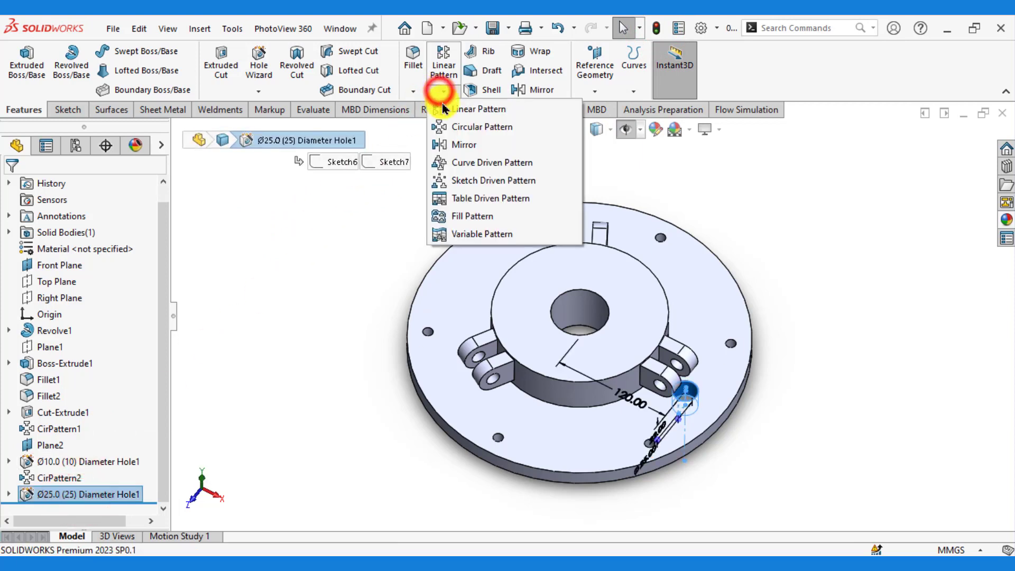
pyautogui.click(445, 126)
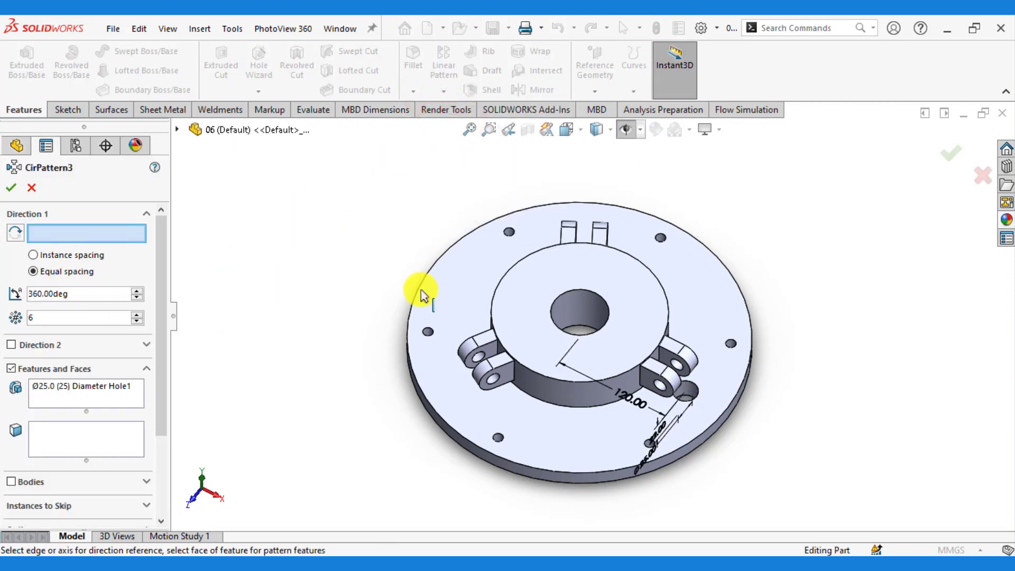
pyautogui.click(575, 310)
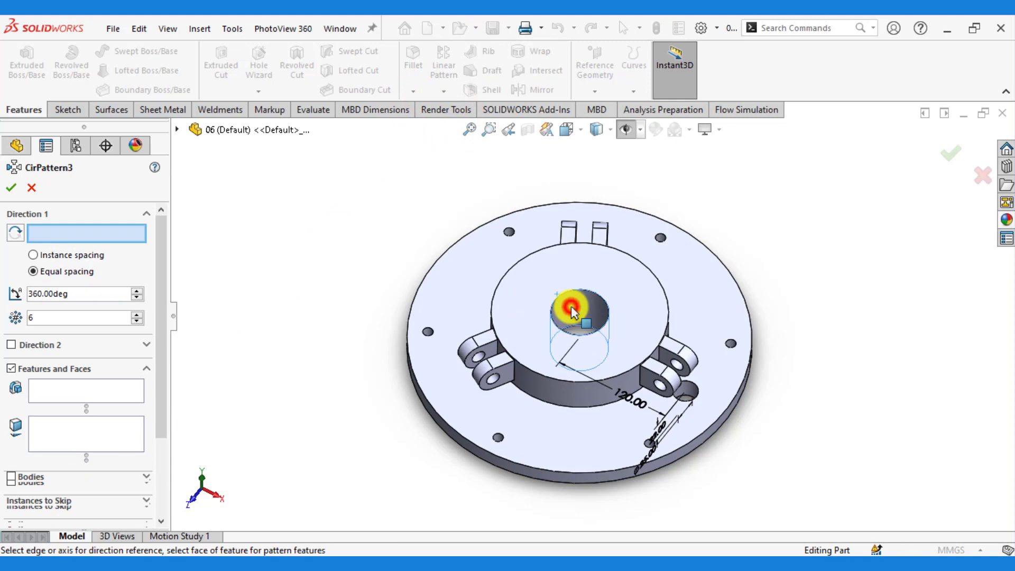
pyautogui.click(136, 322)
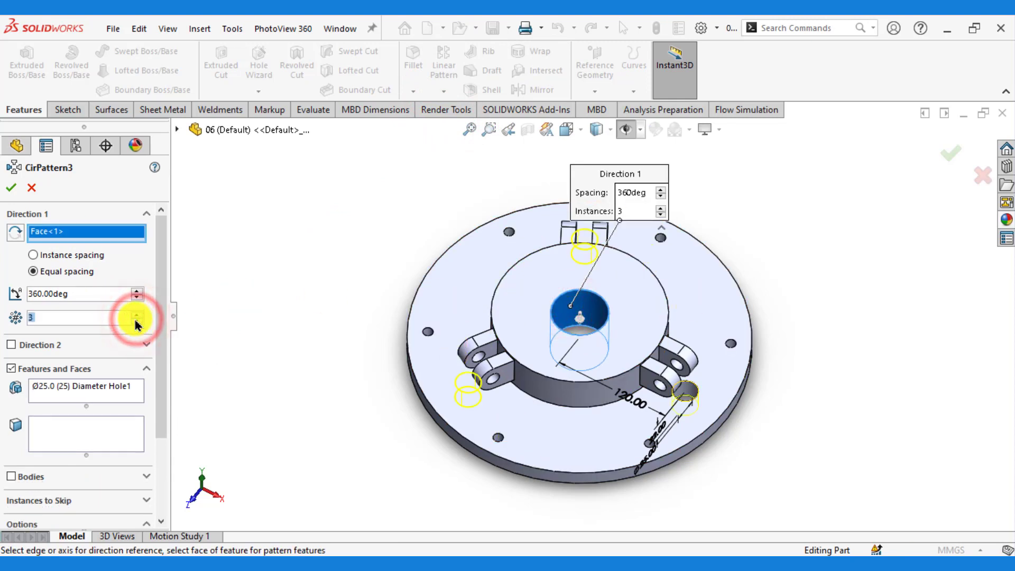
pyautogui.click(302, 260)
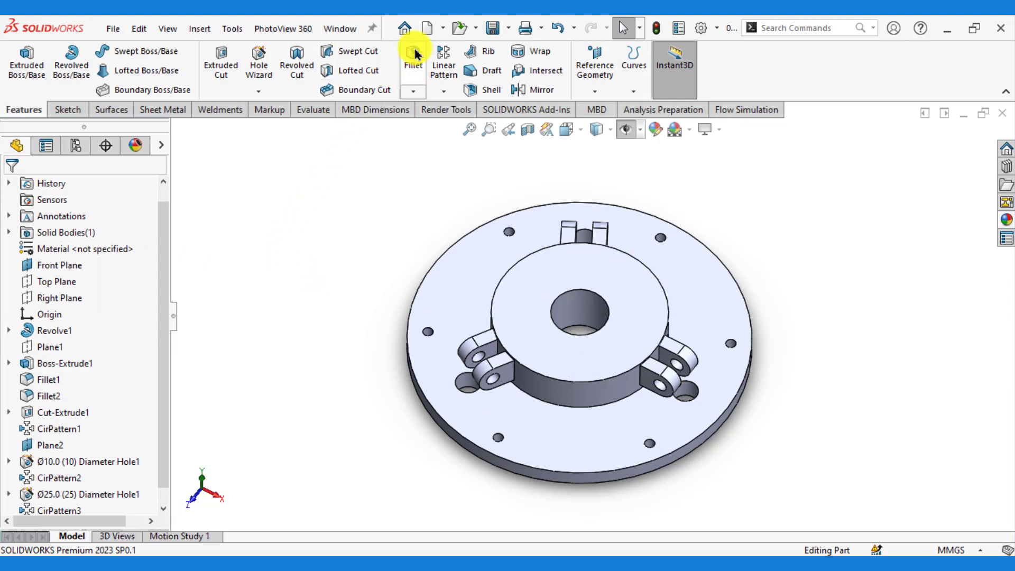
# Add a 10 mm constant-size fillet where the hub meets the flange face.
pyautogui.click(410, 65)
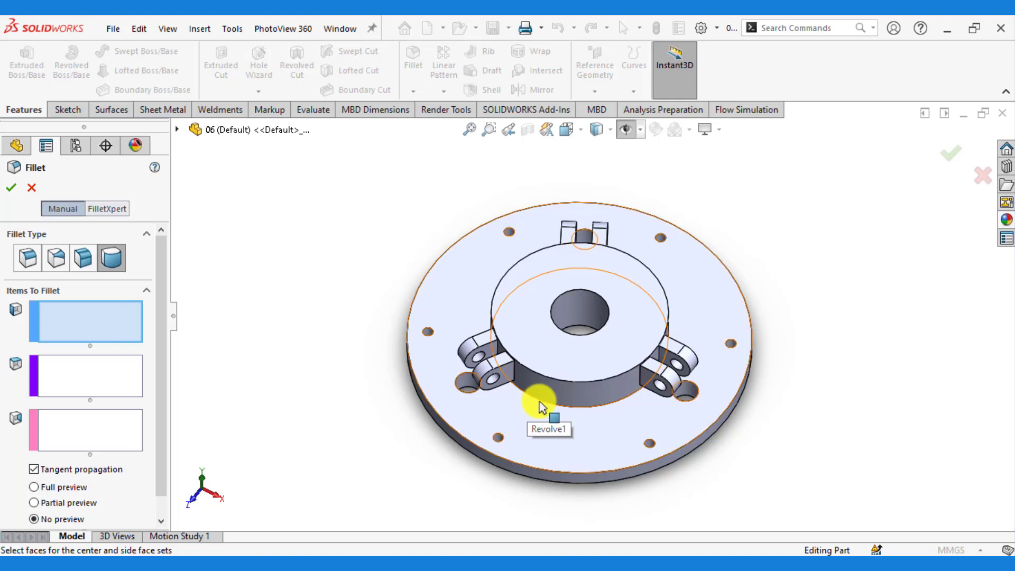
pyautogui.click(36, 260)
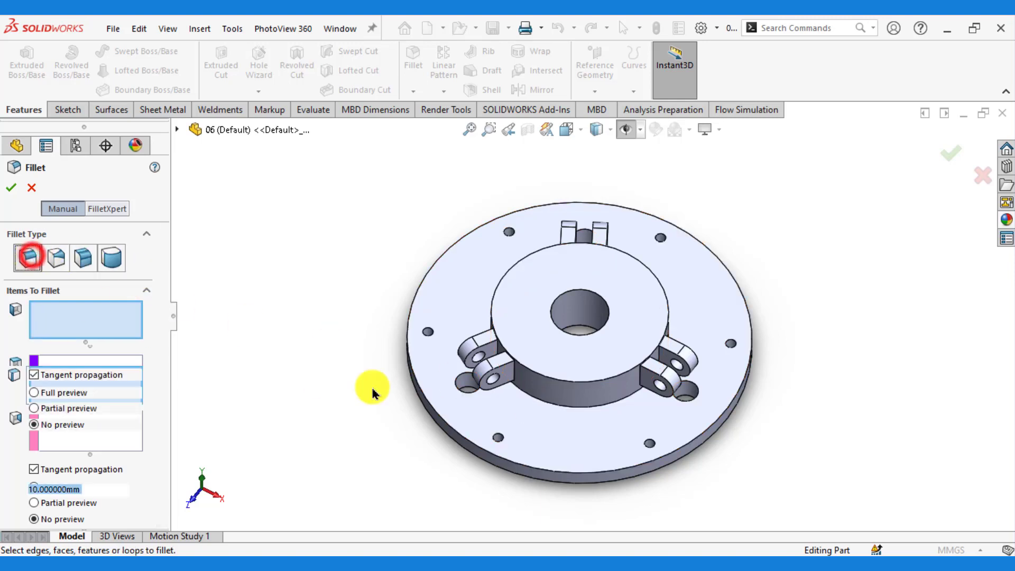
pyautogui.click(541, 404)
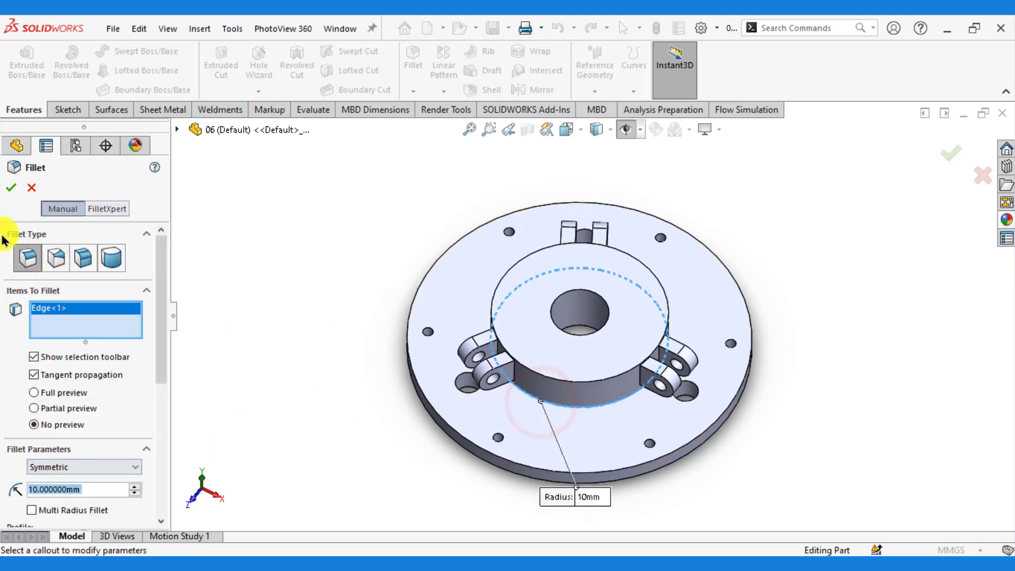
pyautogui.click(9, 189)
pyautogui.click(317, 265)
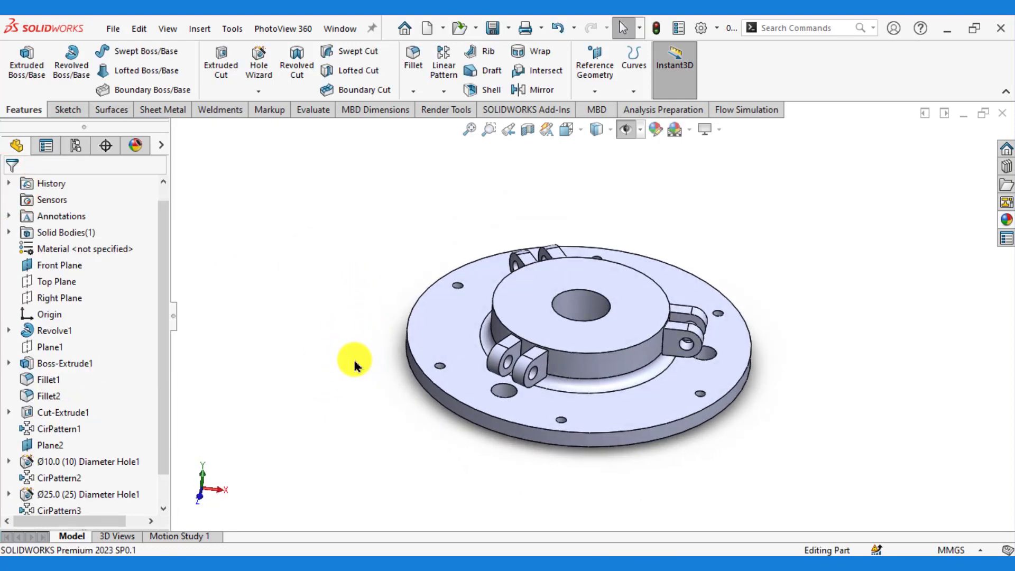
pyautogui.moveTo(337, 362)
pyautogui.mouseDown(button='middle')
pyautogui.moveTo(575, 438)
pyautogui.moveTo(617, 368)
pyautogui.moveTo(617, 297)
pyautogui.moveTo(602, 377)
pyautogui.moveTo(601, 261)
pyautogui.moveTo(578, 186)
pyautogui.moveTo(564, 176)
pyautogui.moveTo(888, 389)
pyautogui.moveTo(863, 367)
pyautogui.moveTo(705, 404)
pyautogui.moveTo(449, 417)
pyautogui.moveTo(460, 424)
pyautogui.mouseUp(button='middle')
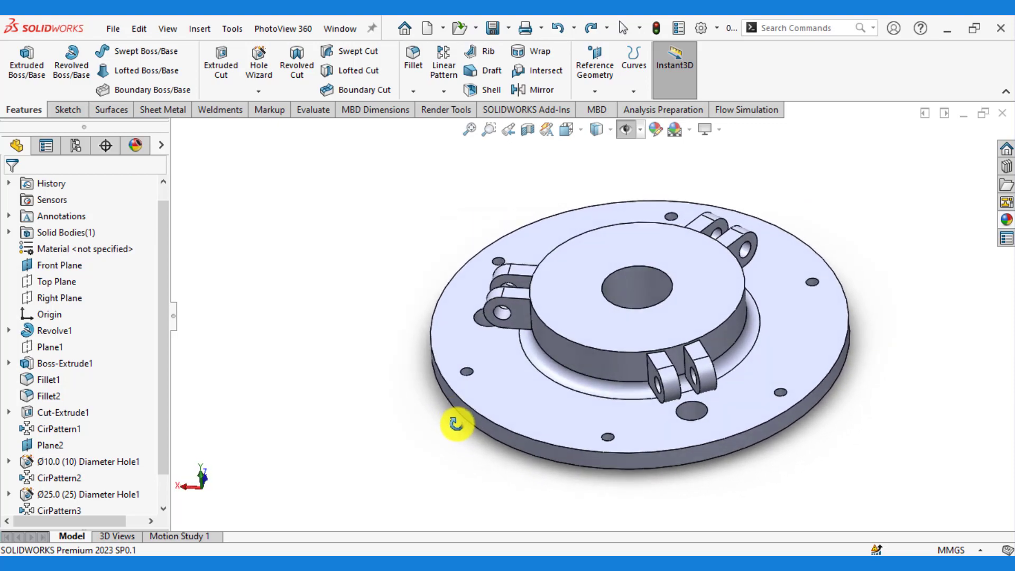